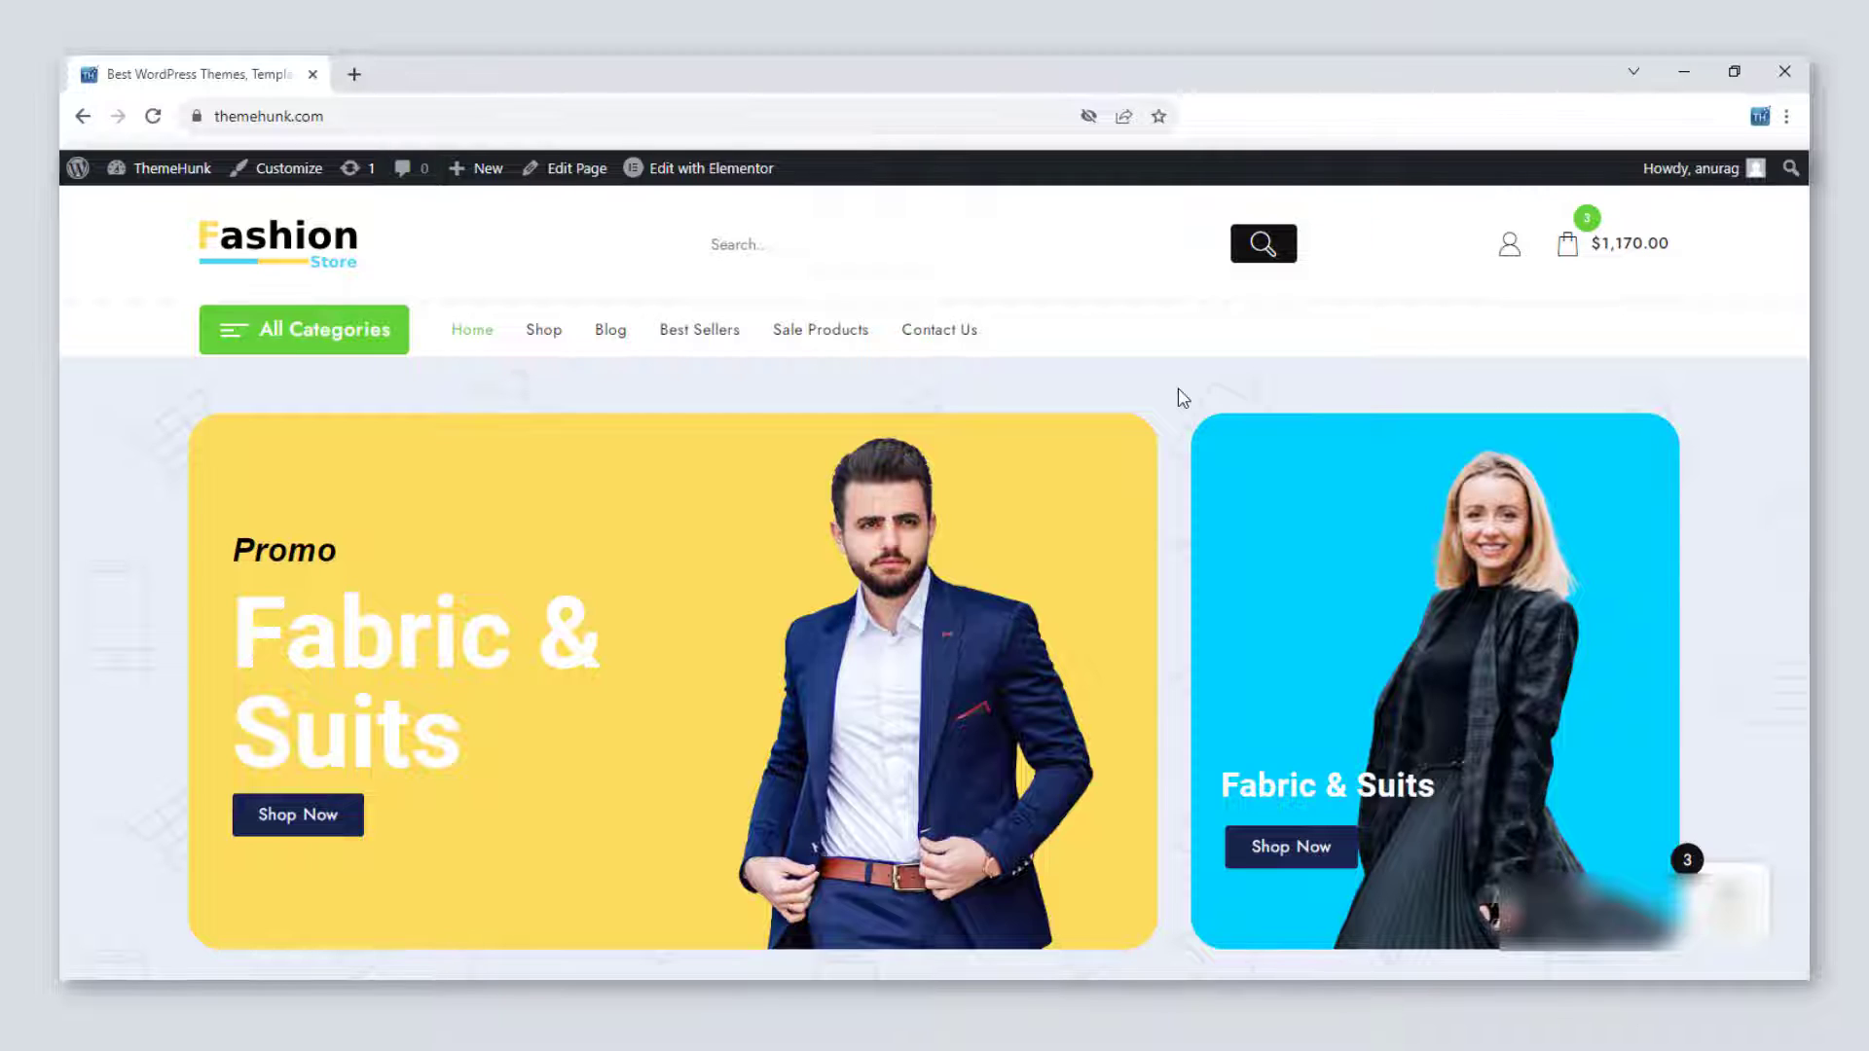
From the admin dashboard, create a new page through Pages > Add New.
mouse_move(183, 191)
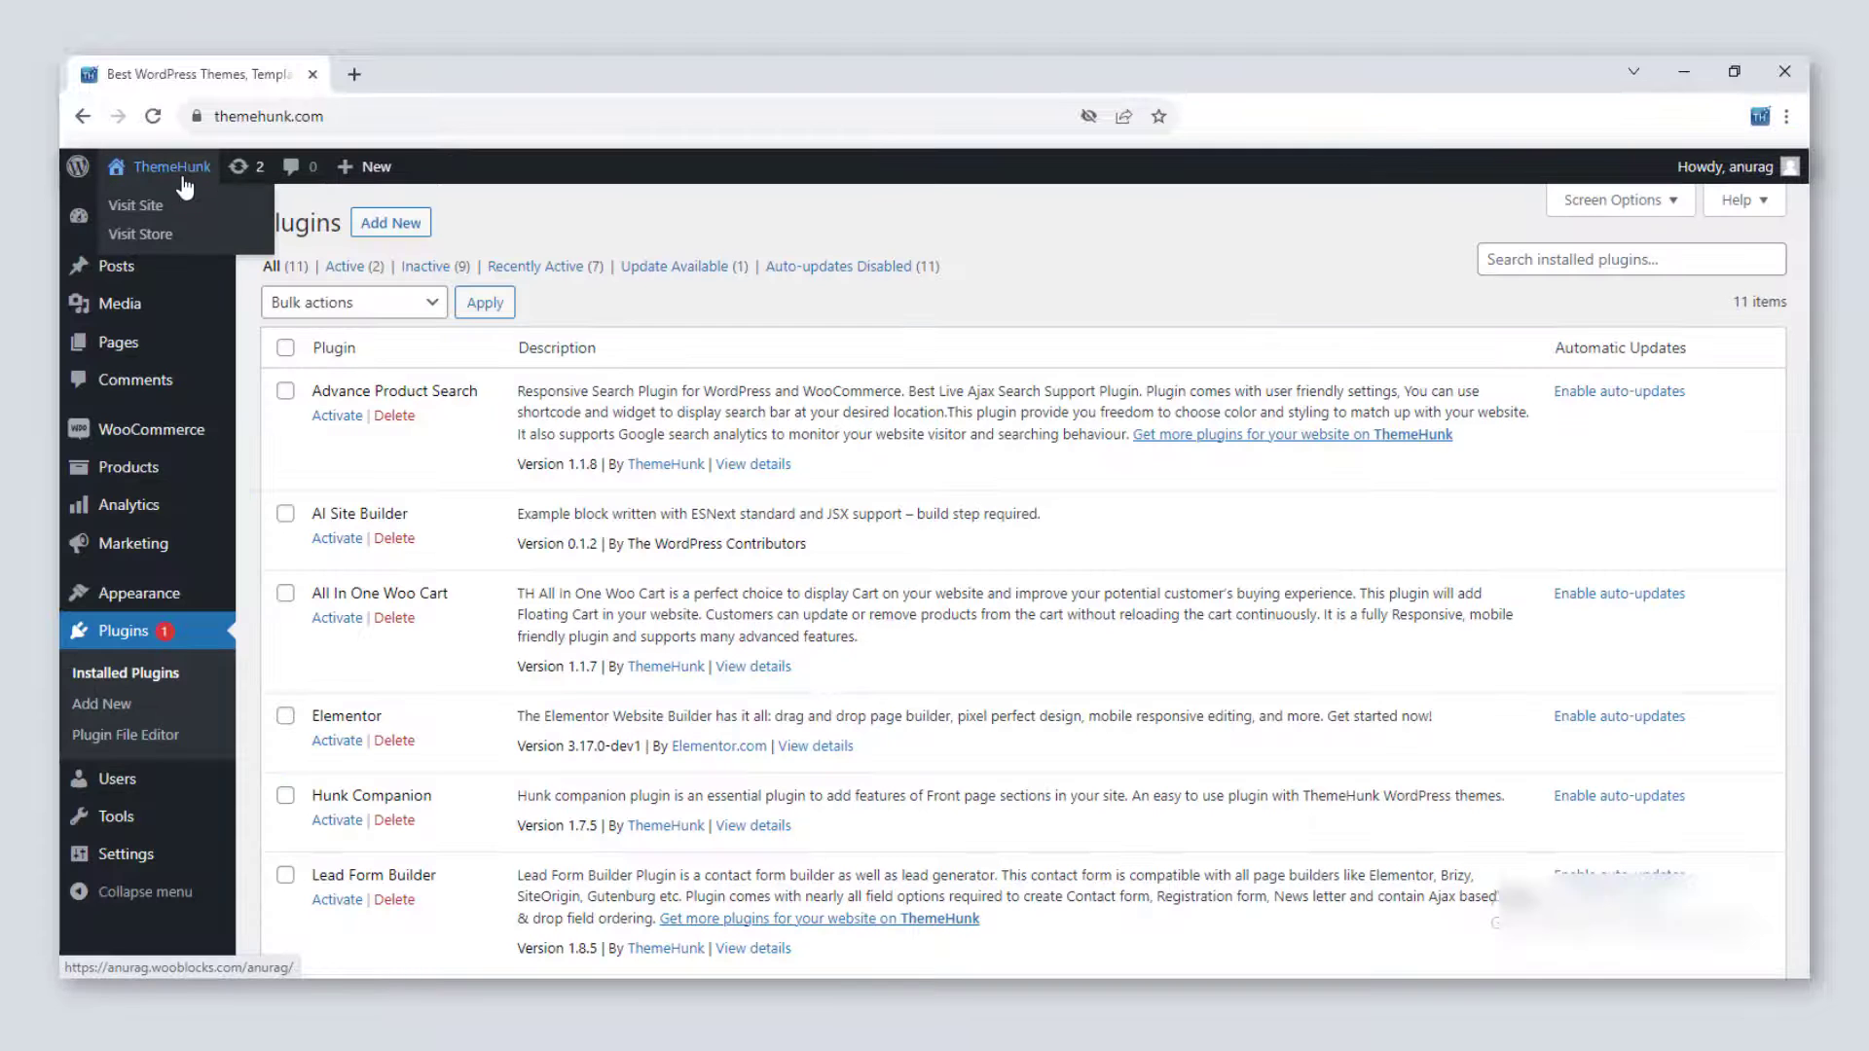
mouse_move(171, 346)
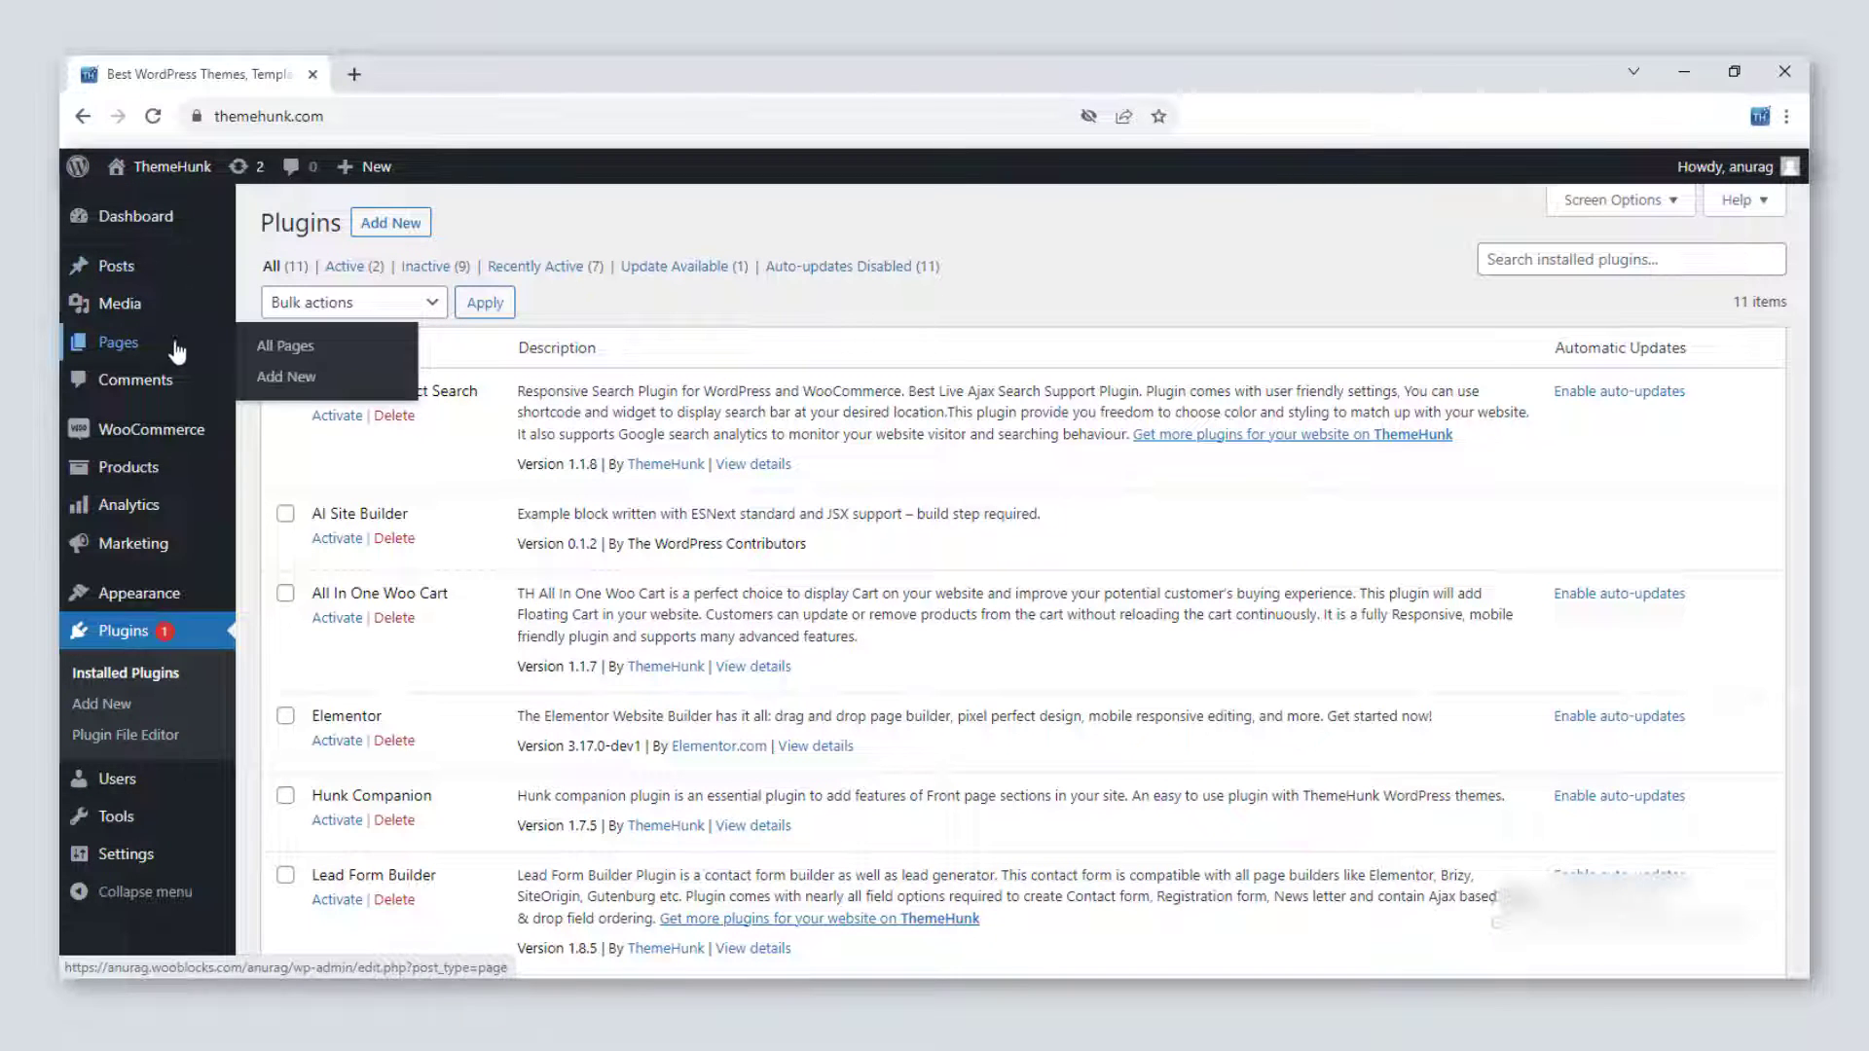
left_click(296, 373)
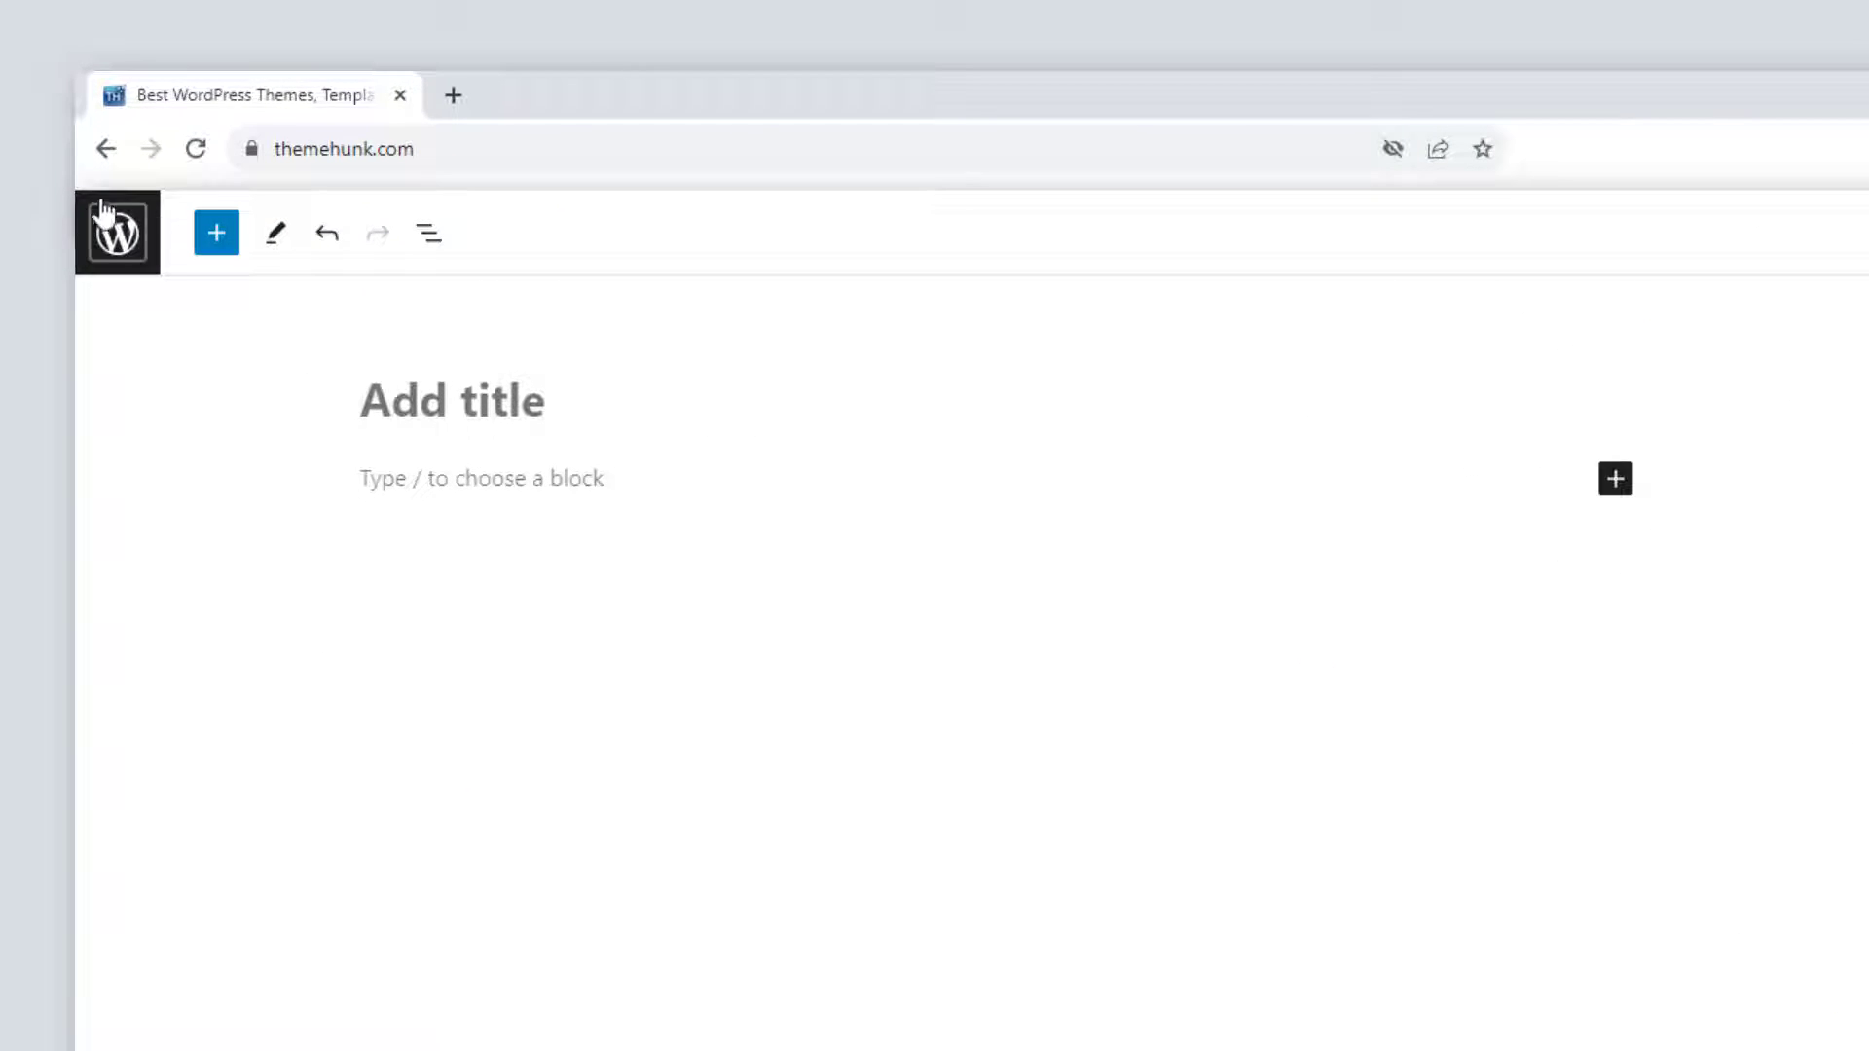
Insert a Shortcode block found by searching 'shortcode', then close the block list.
left_click(217, 239)
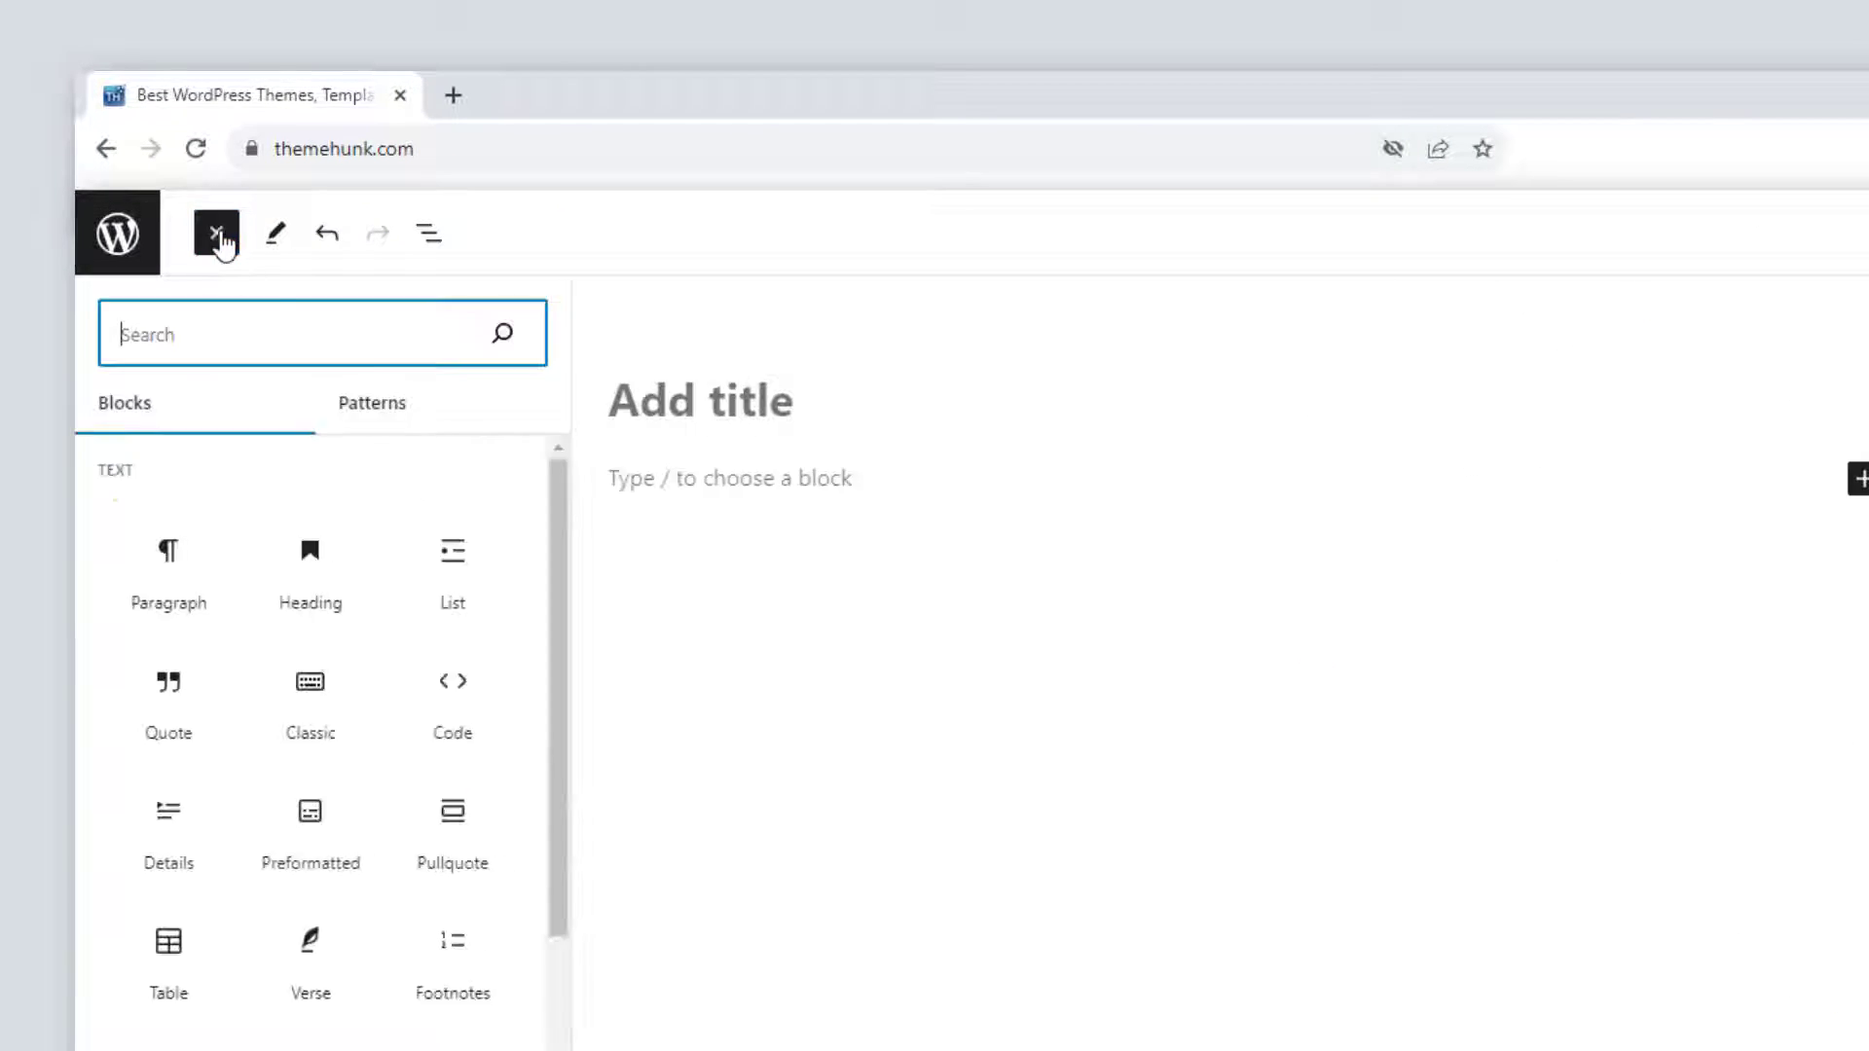
type("shortcode")
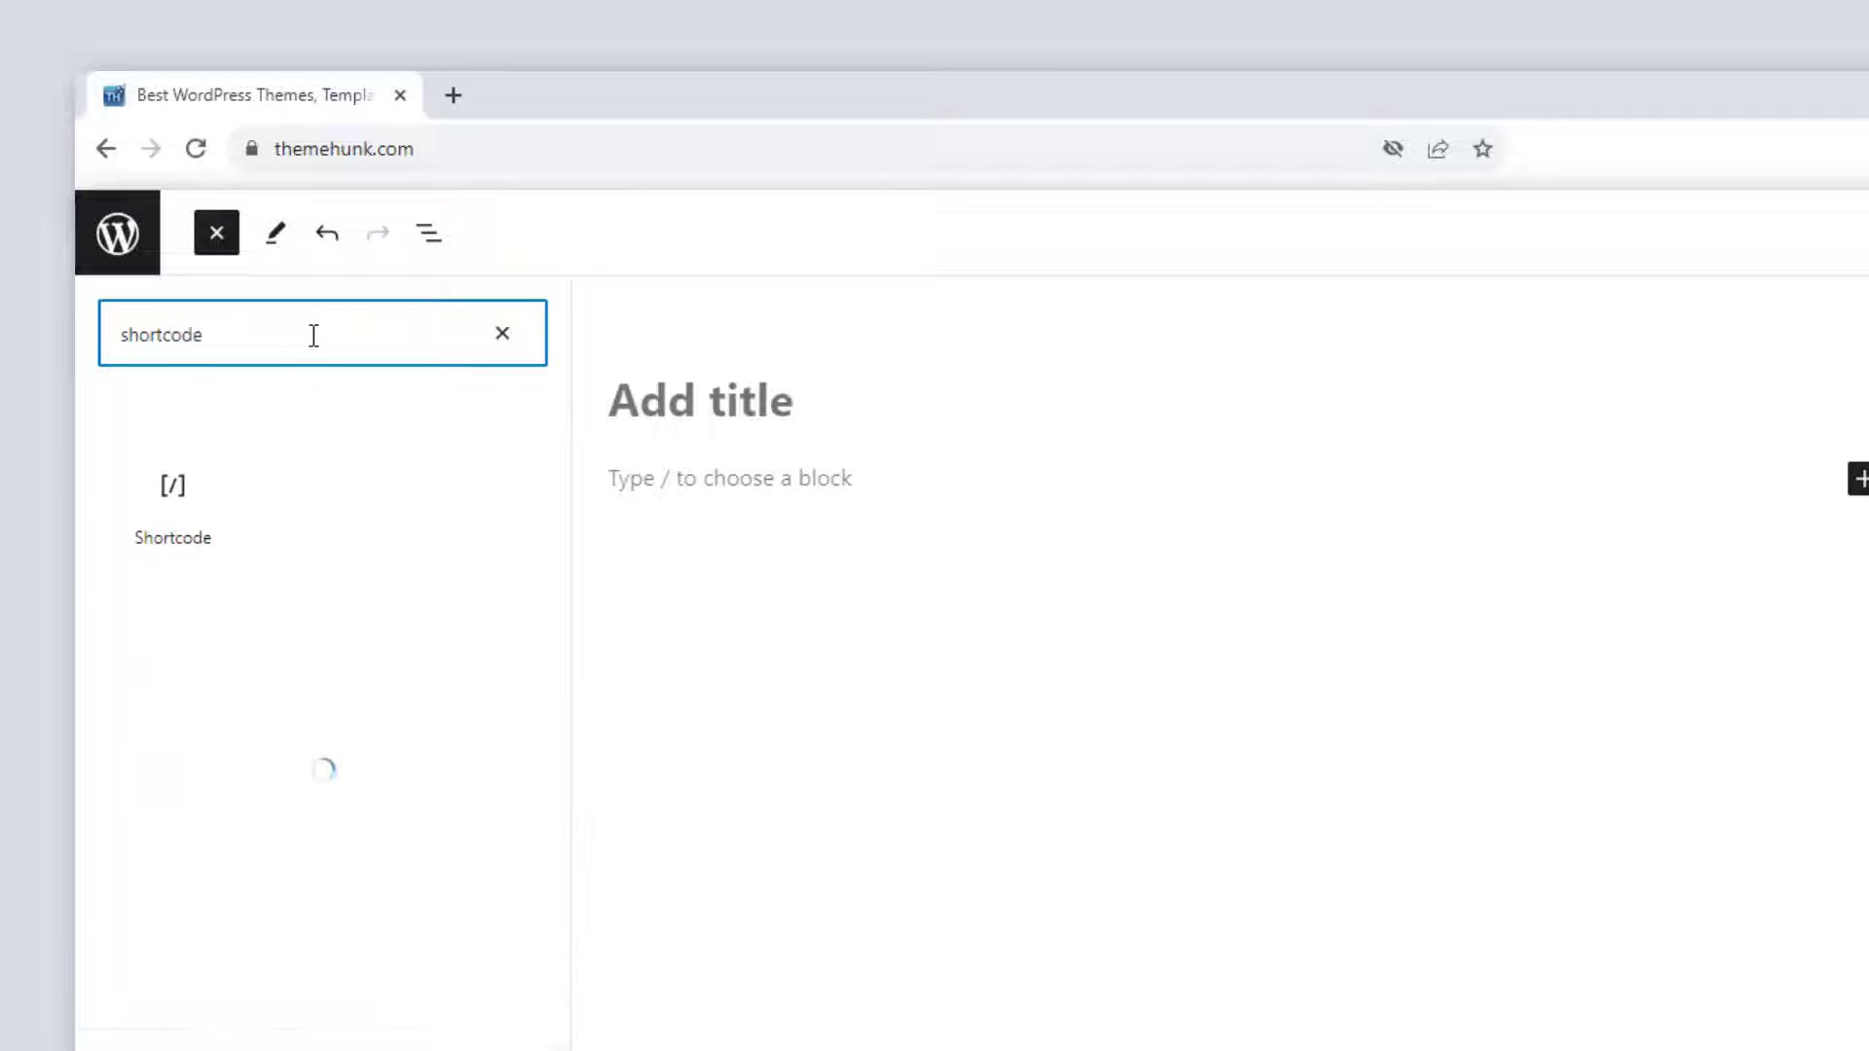
left_click(175, 495)
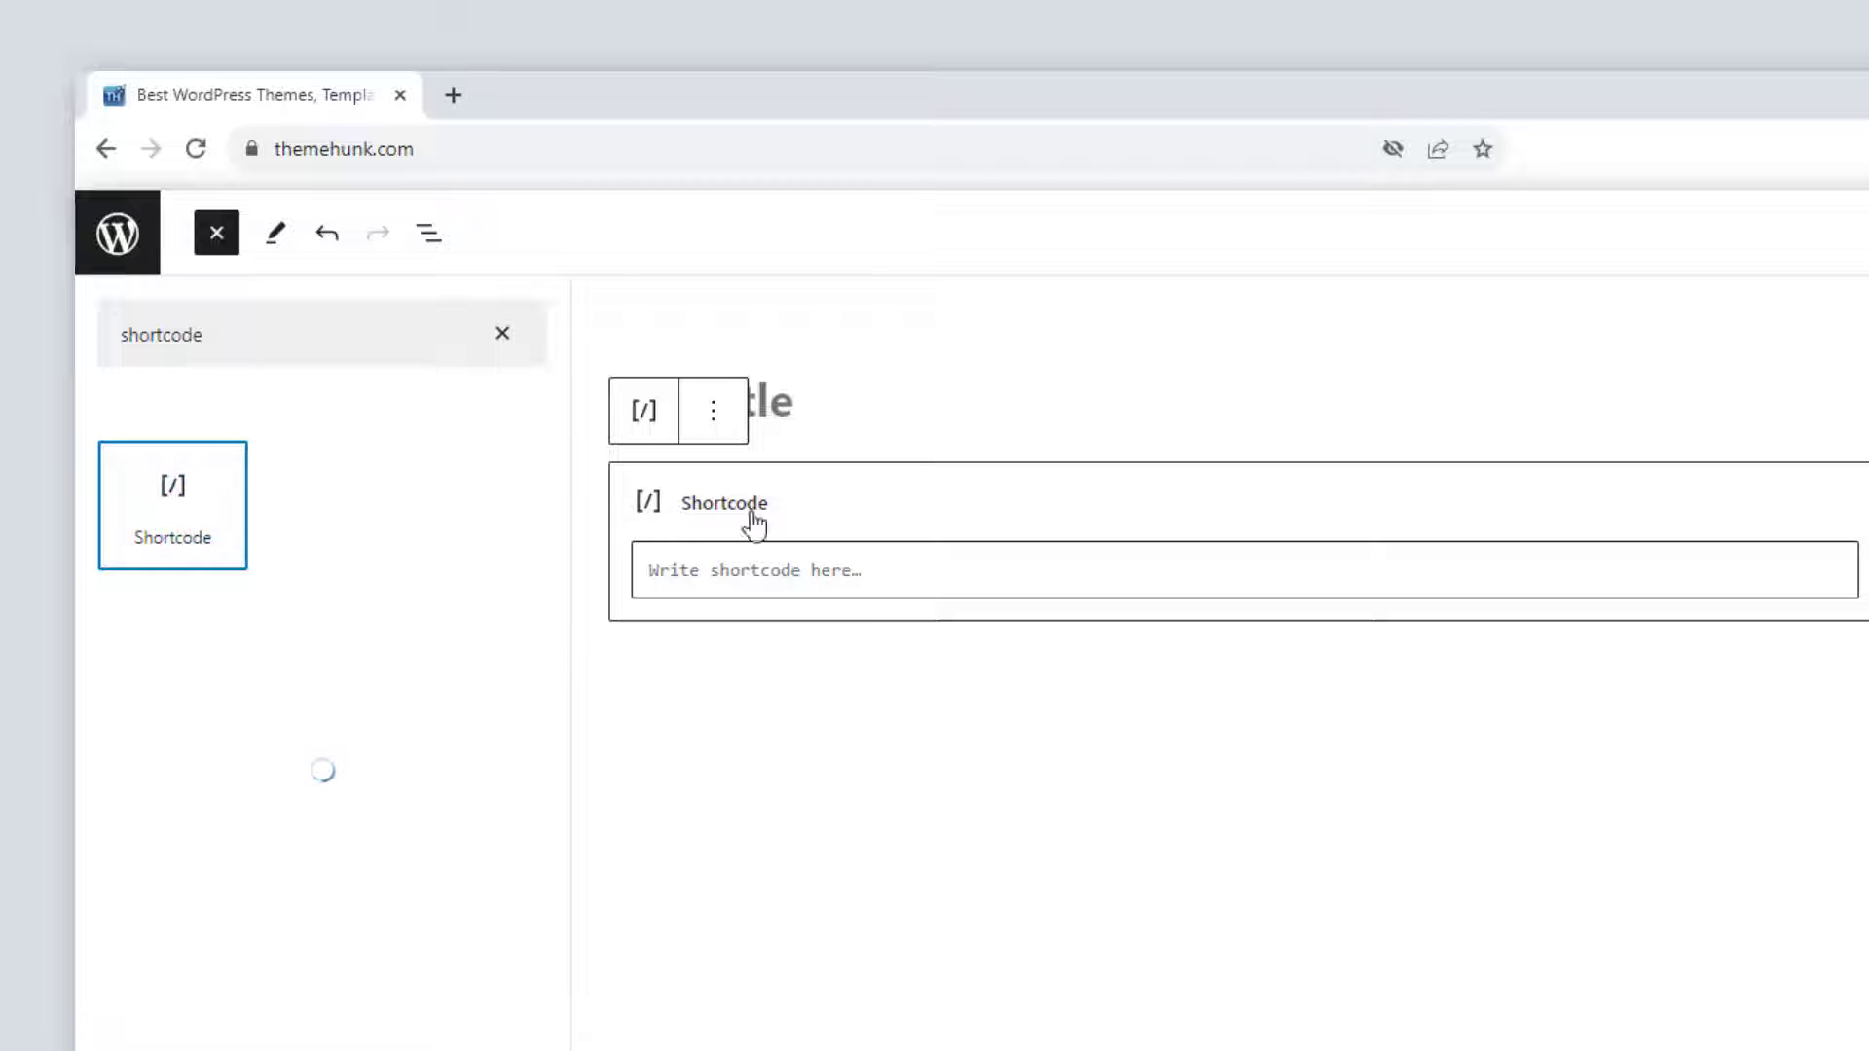
left_click(502, 334)
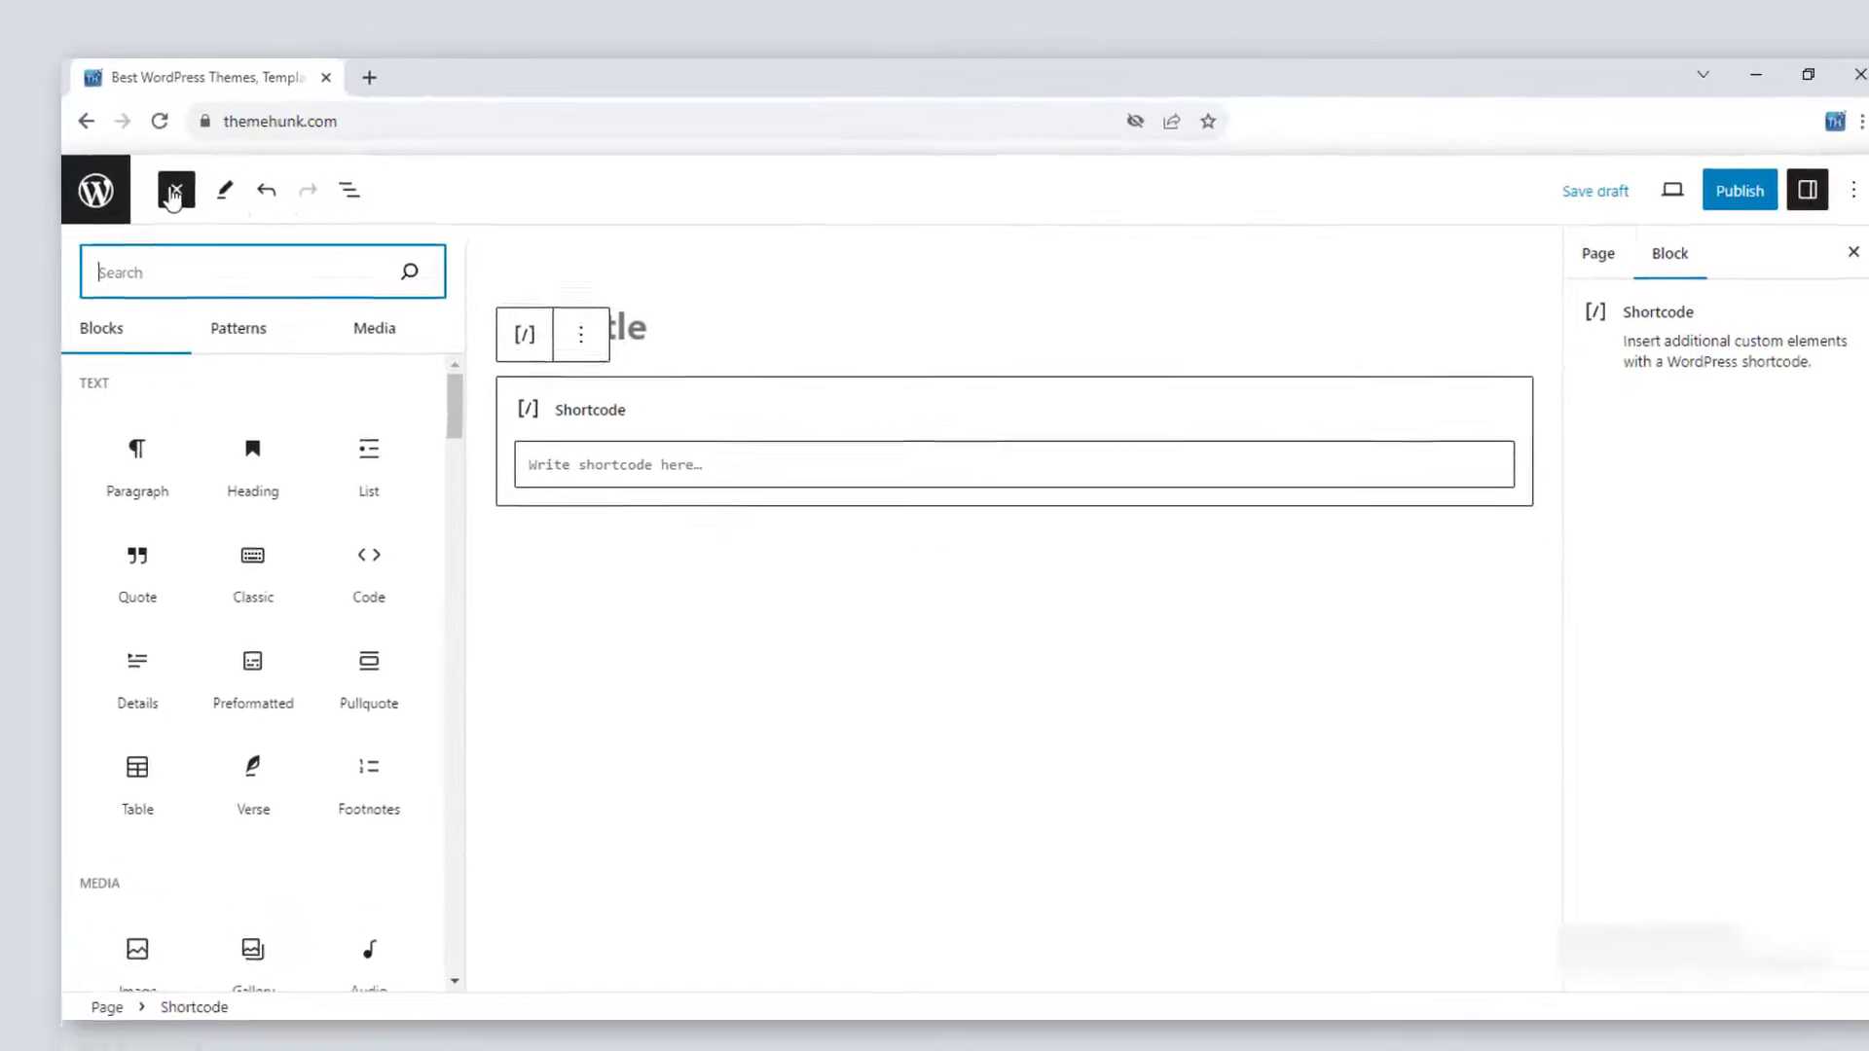
left_click(217, 233)
left_click(508, 451)
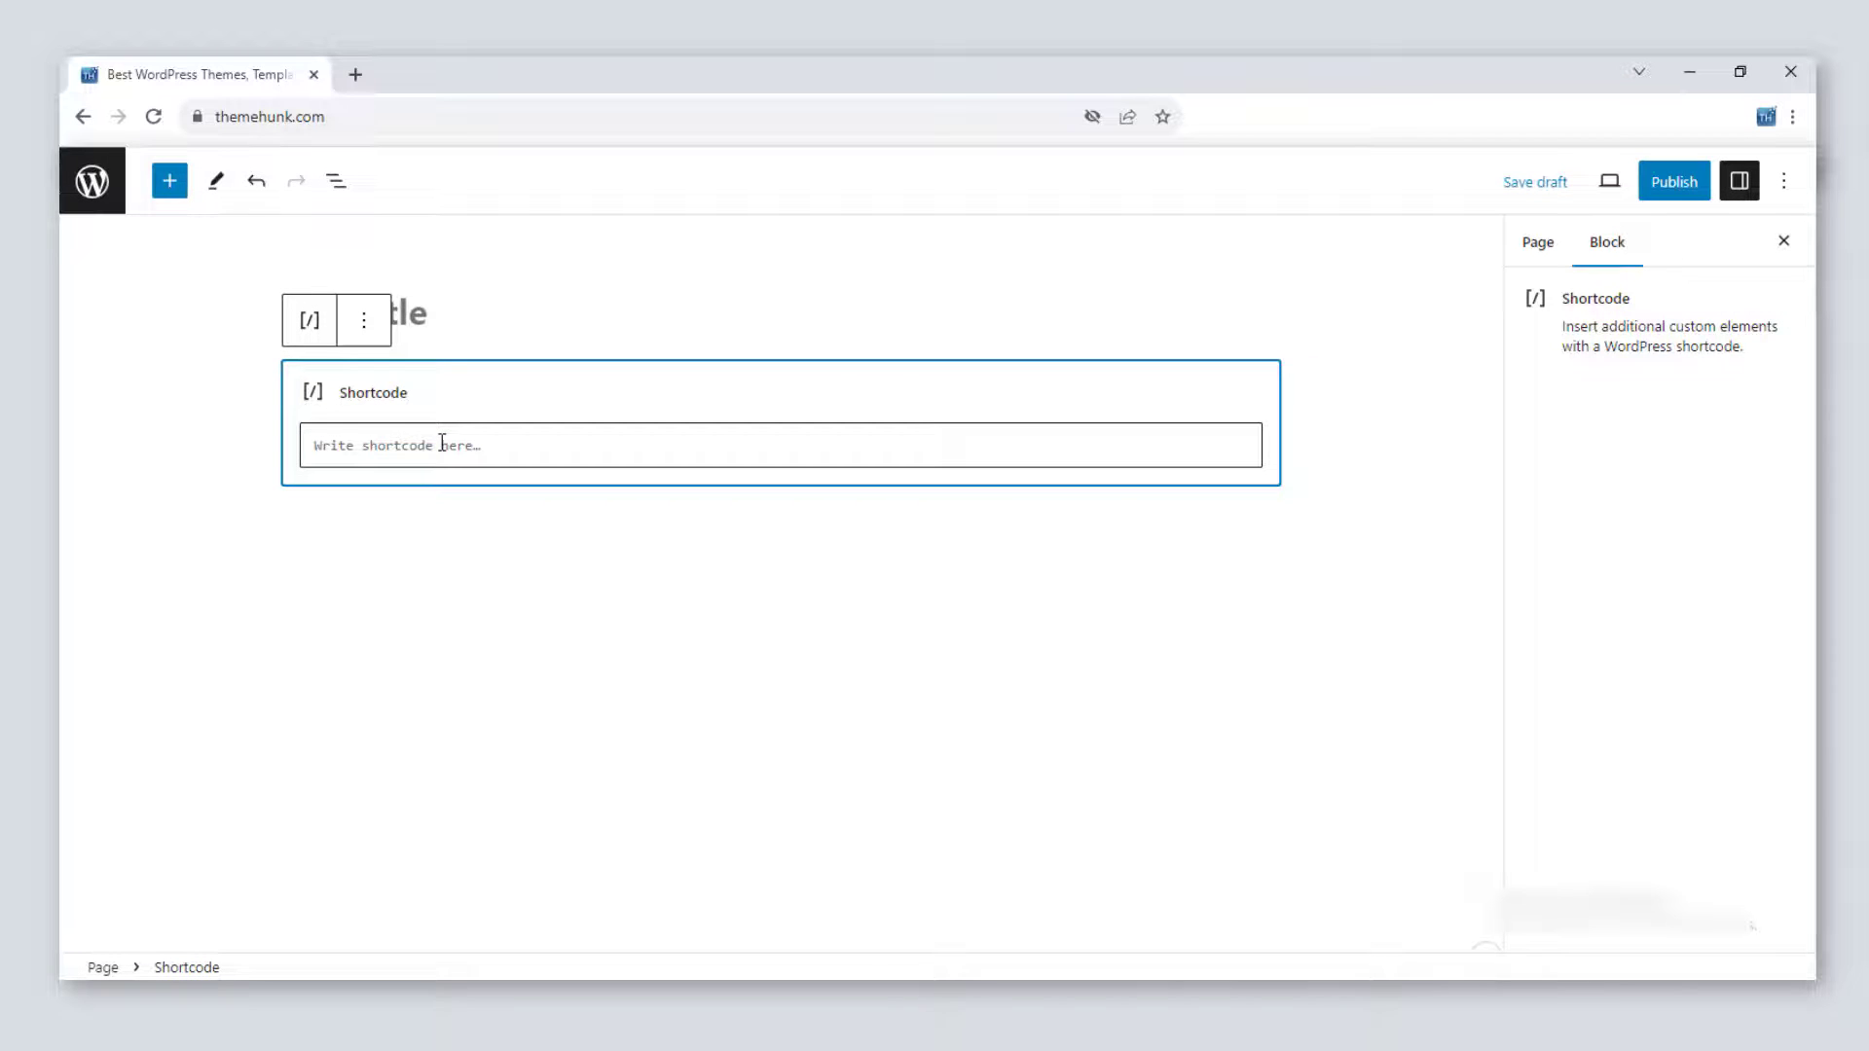
Paste [woocommerce_cart] into the Shortcode block and remove the extra empty line.
left_click(529, 444)
type("[woocommerce_cart]")
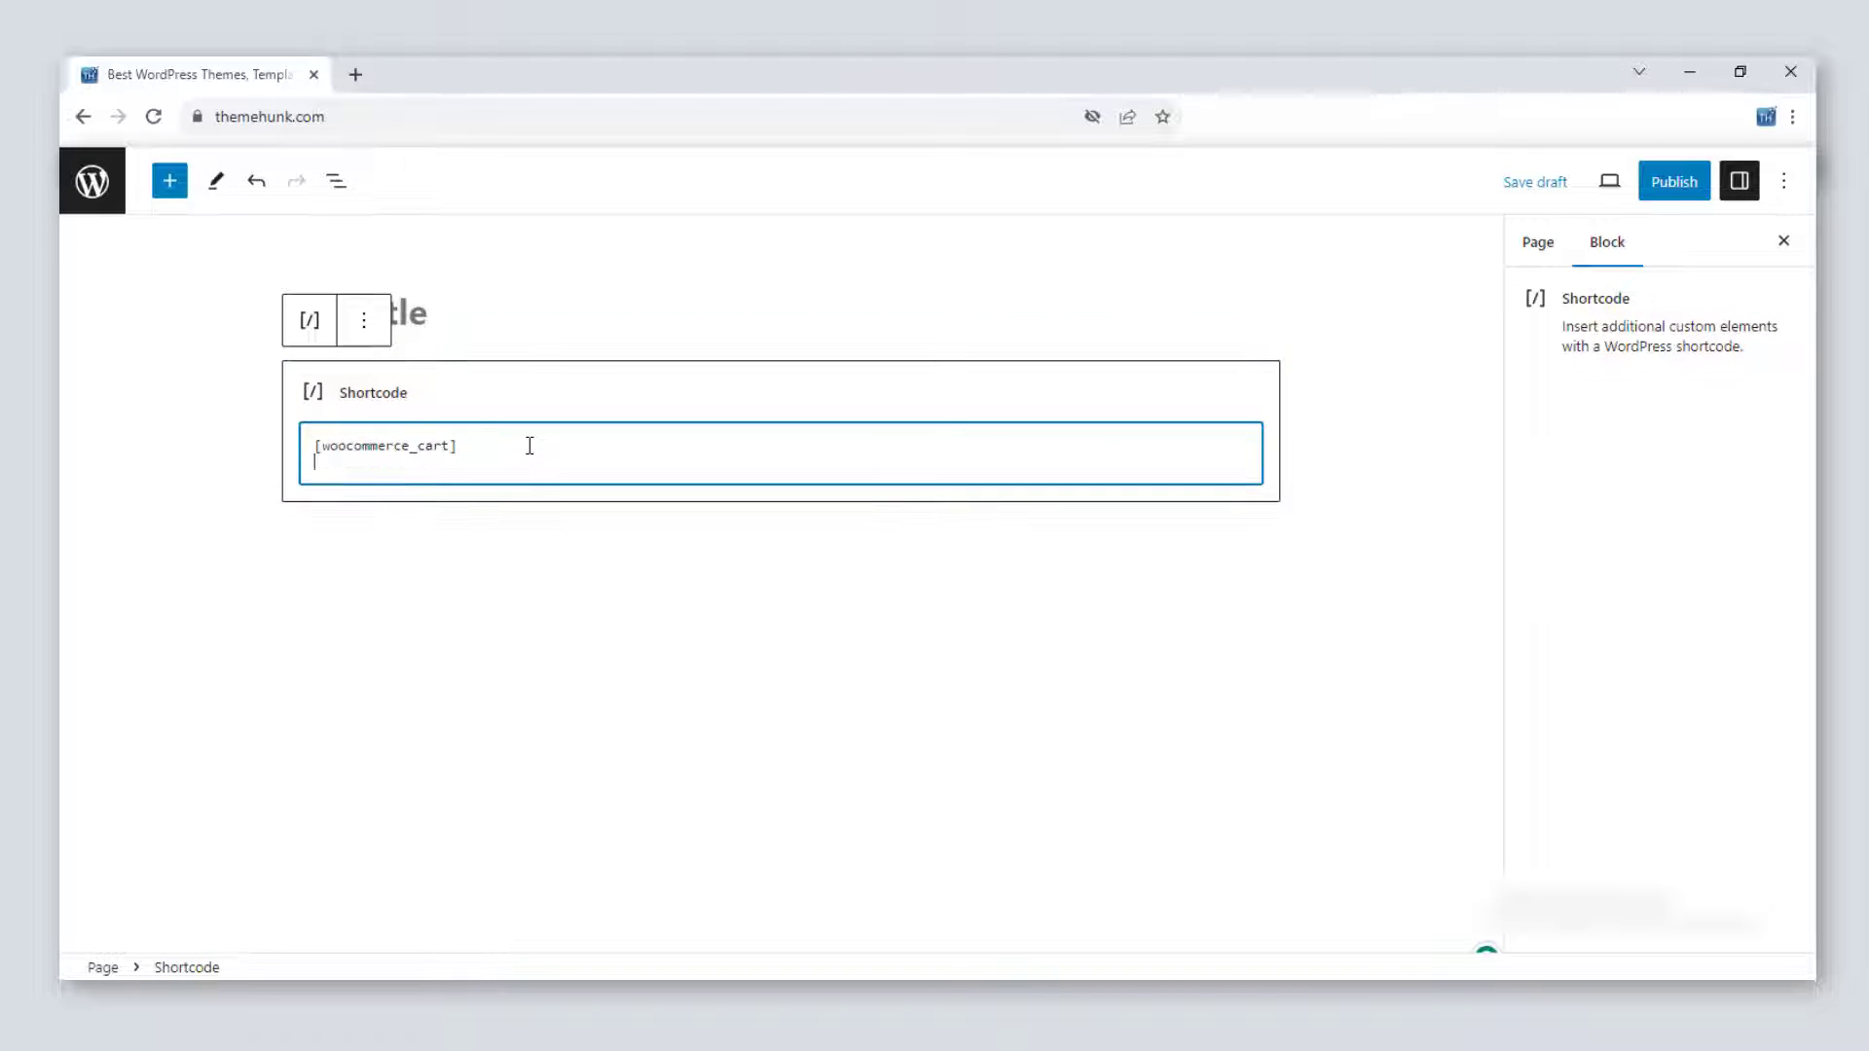
key("BackSpace")
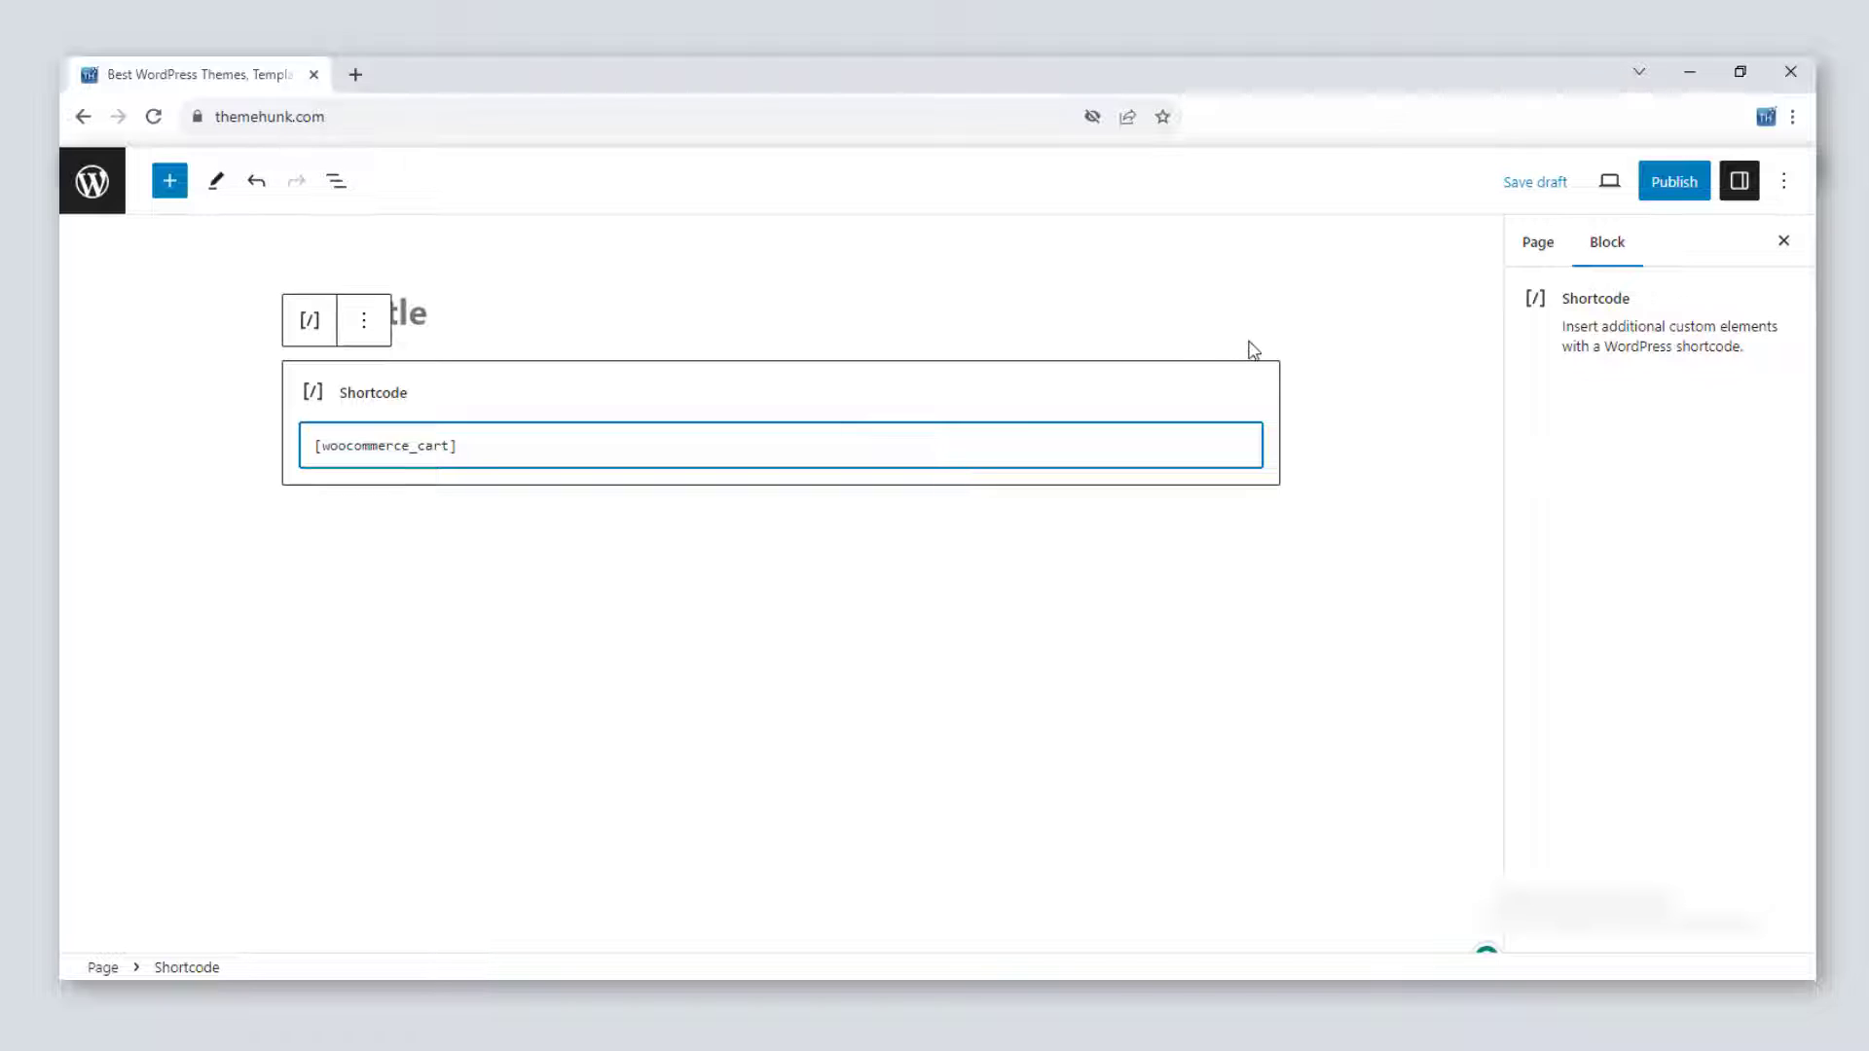
Save the draft and preview the cart showing three products totalling $1,170.00.
left_click(1532, 184)
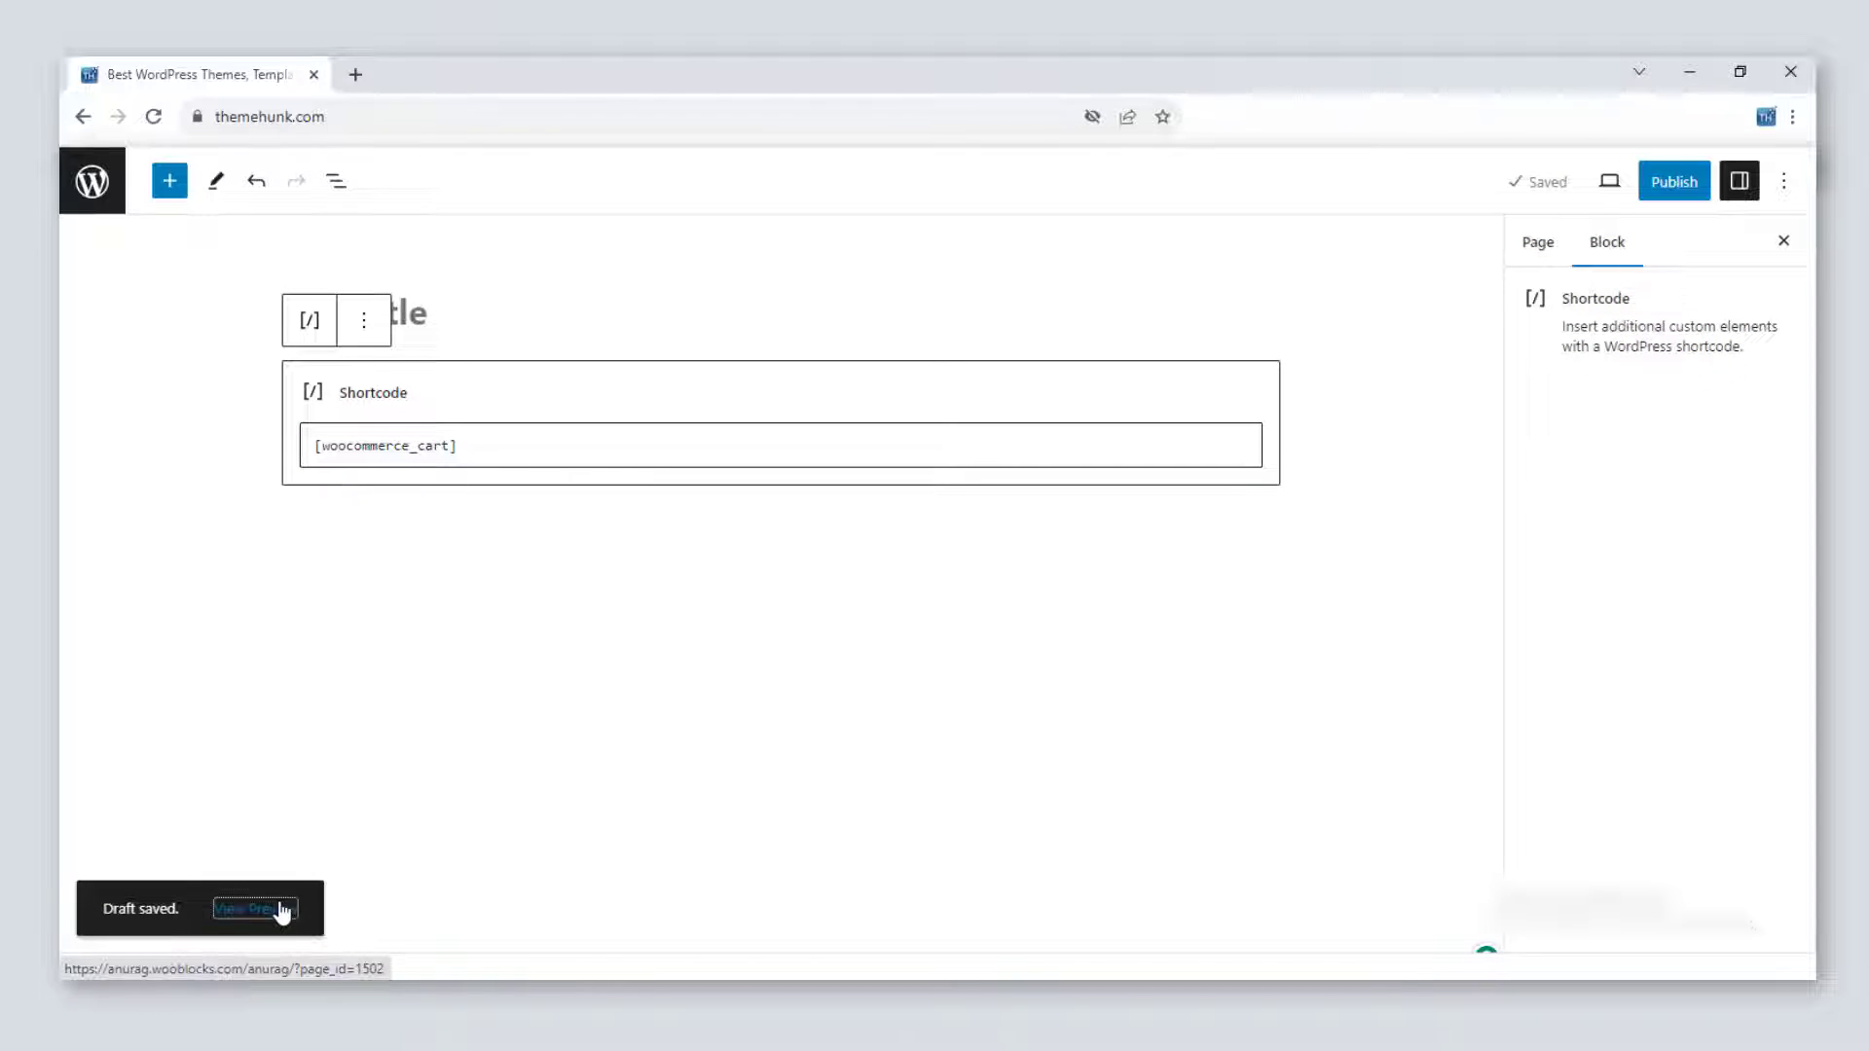
left_click(255, 908)
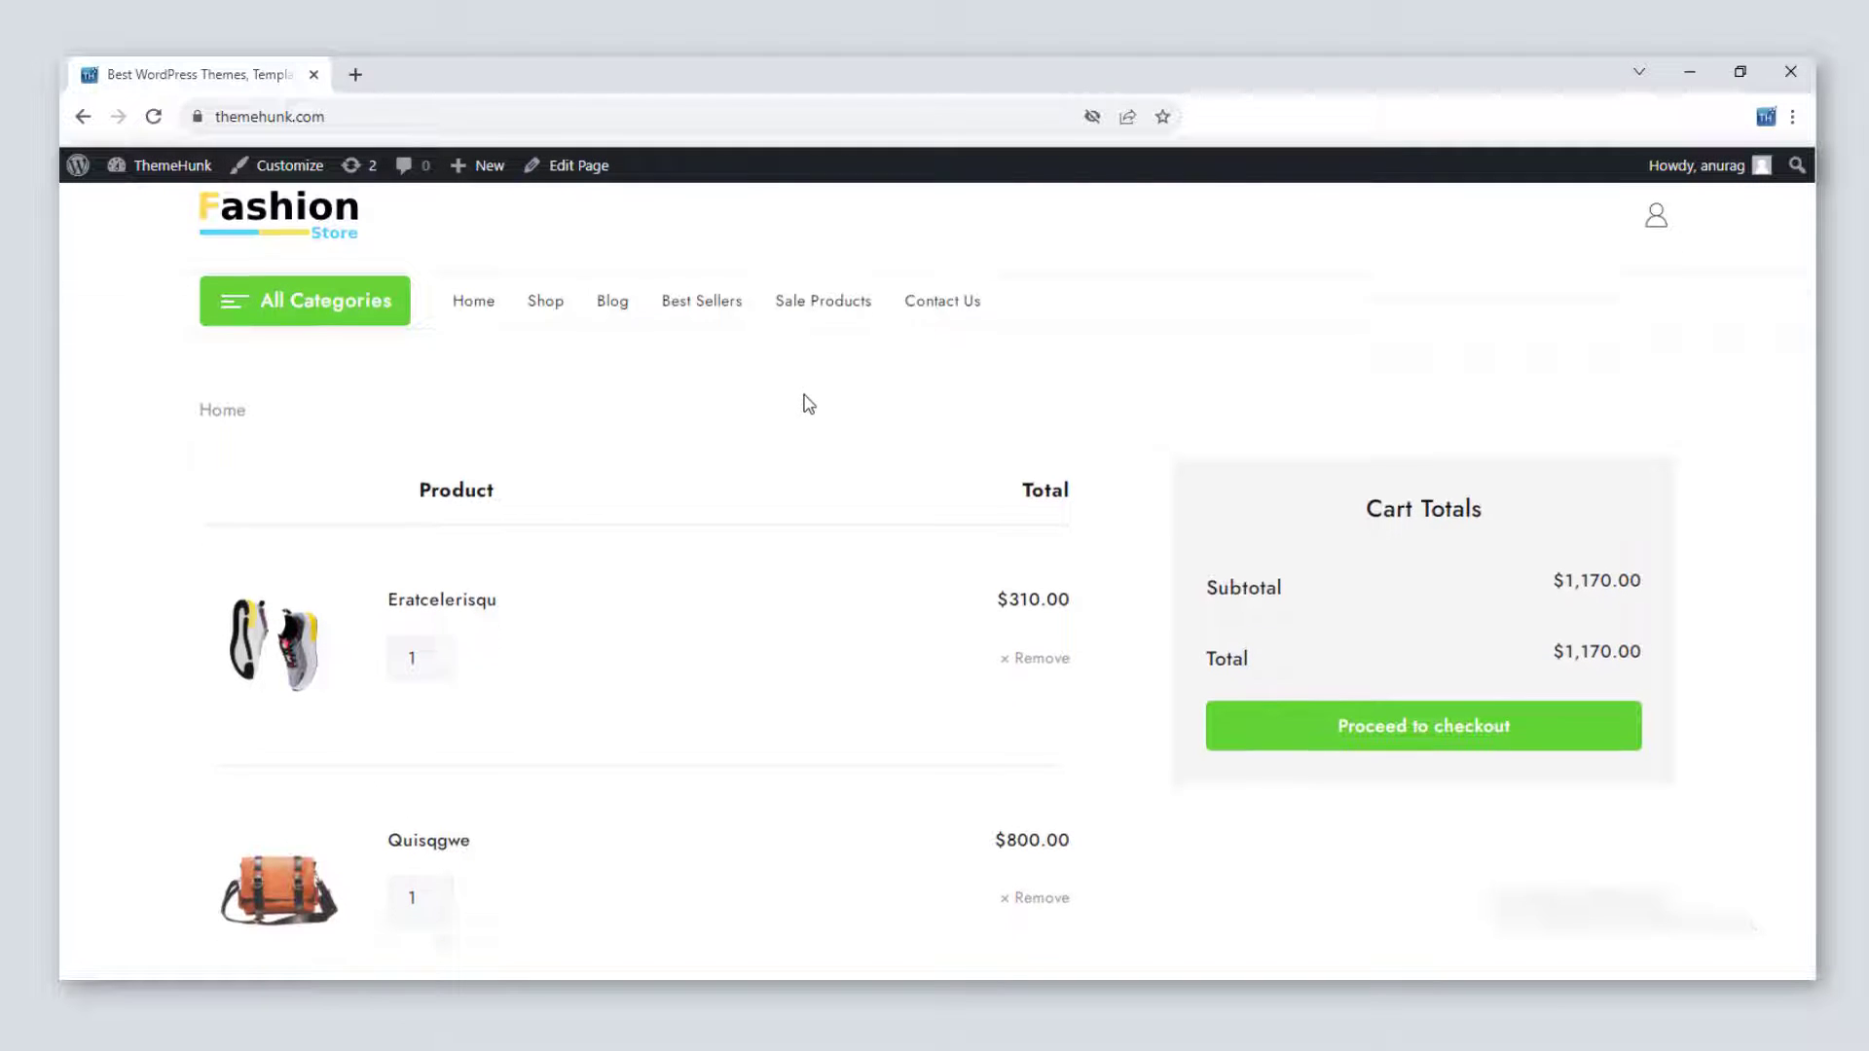
scroll(805, 402, "down", 7)
scroll(824, 493, "down", 2)
scroll(822, 497, "up", 9)
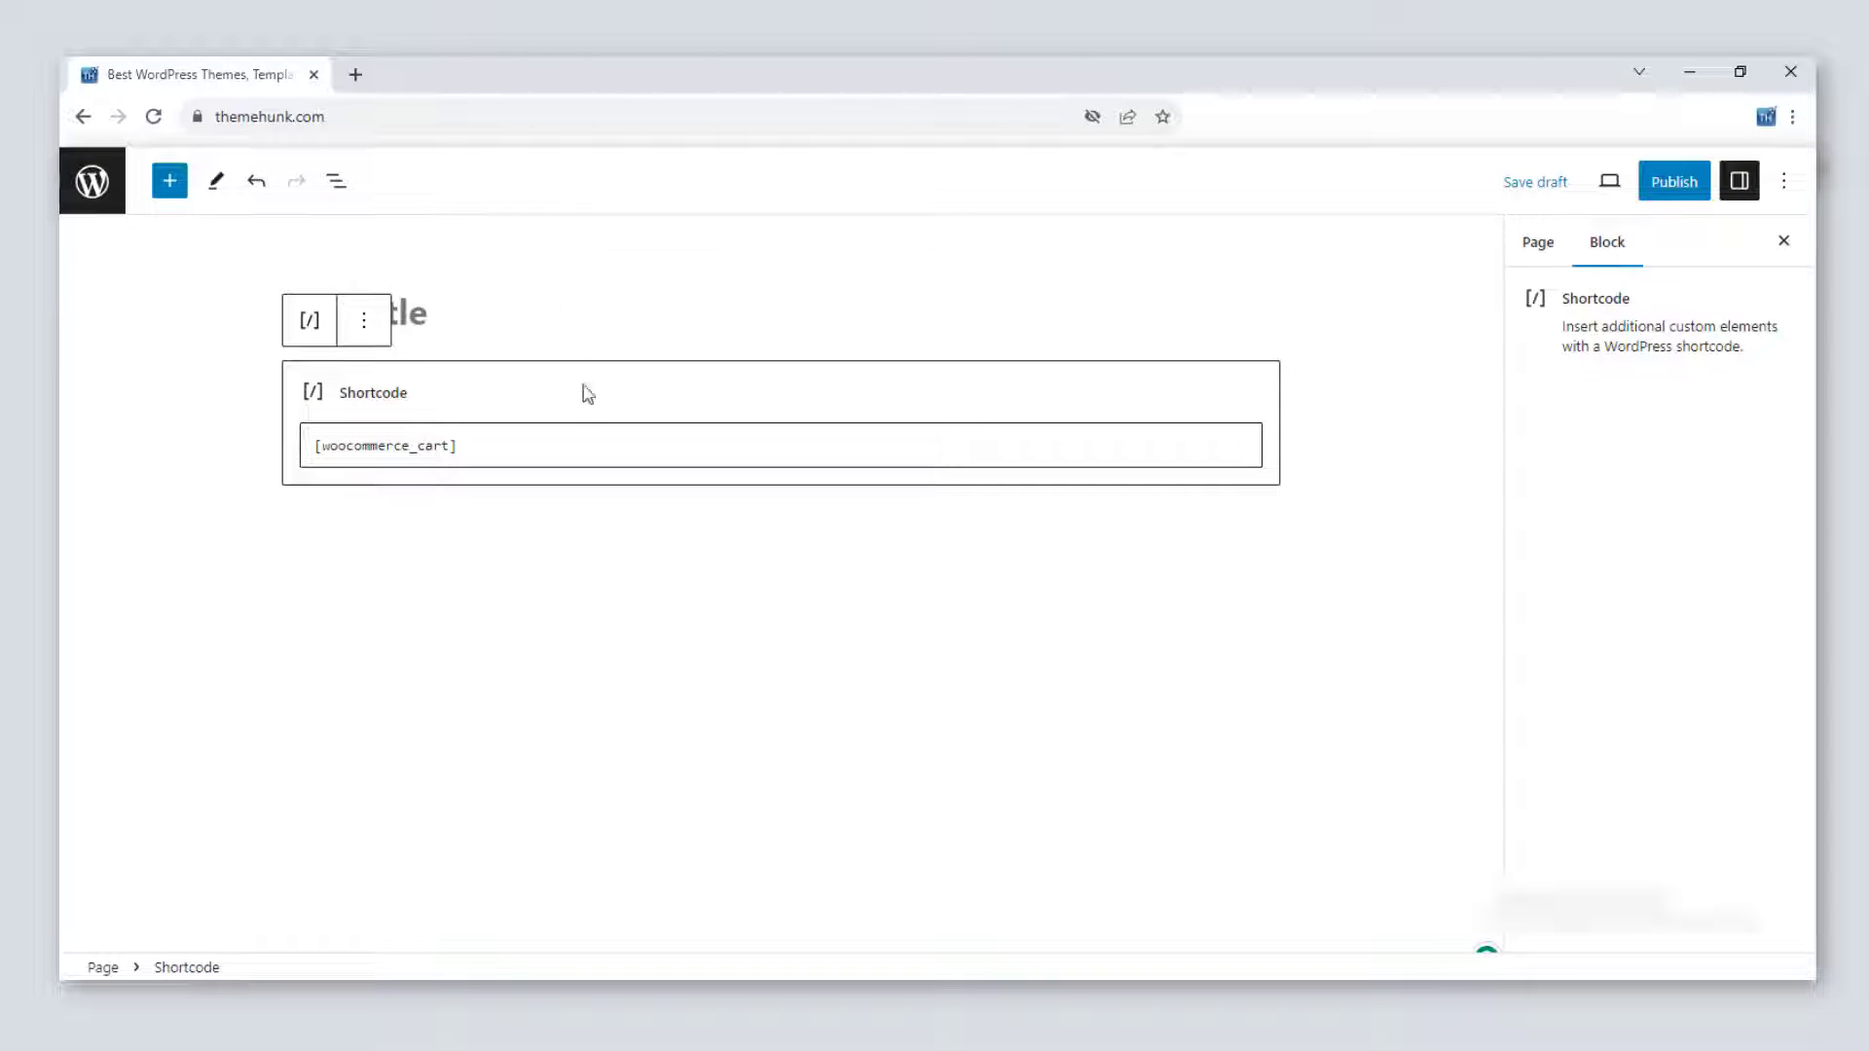
Replace the shortcode with [woocommerce_checkout], save, and review the checkout preview's billing form.
left_click_drag(495, 448, 311, 445)
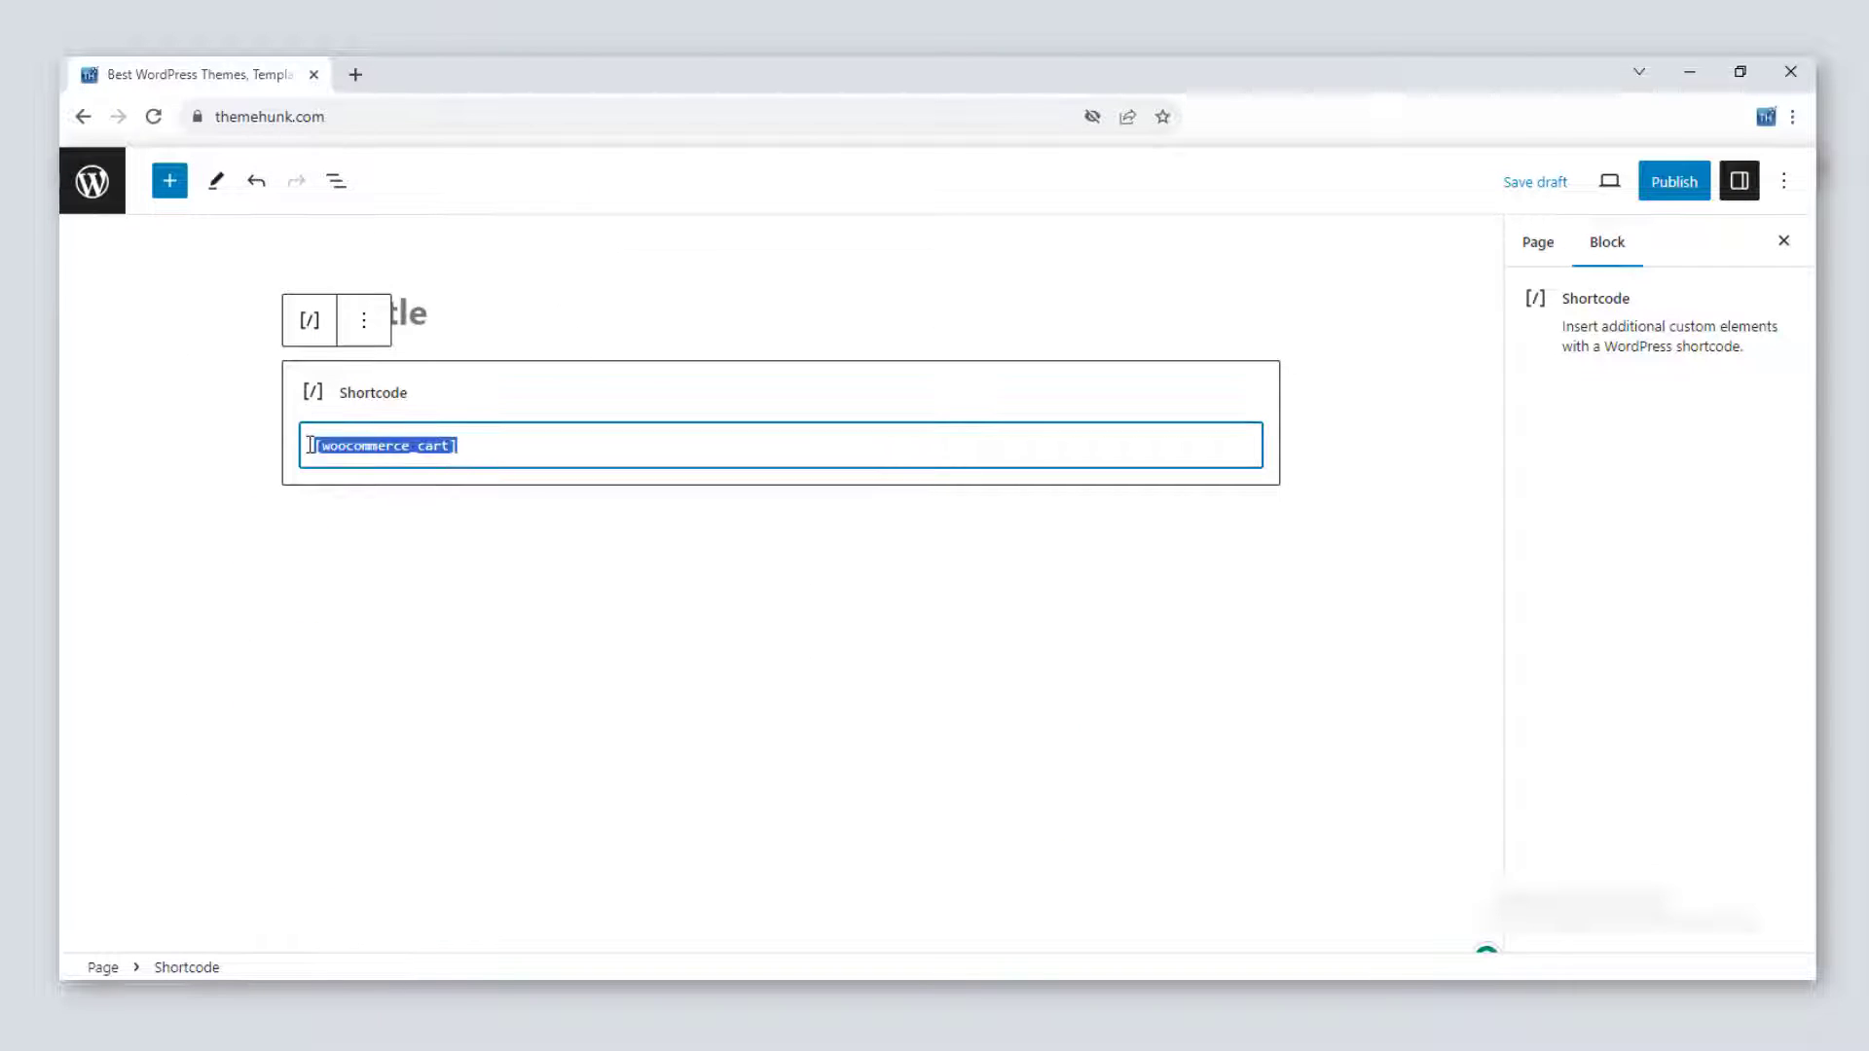
type("[woocommerce_checkout]")
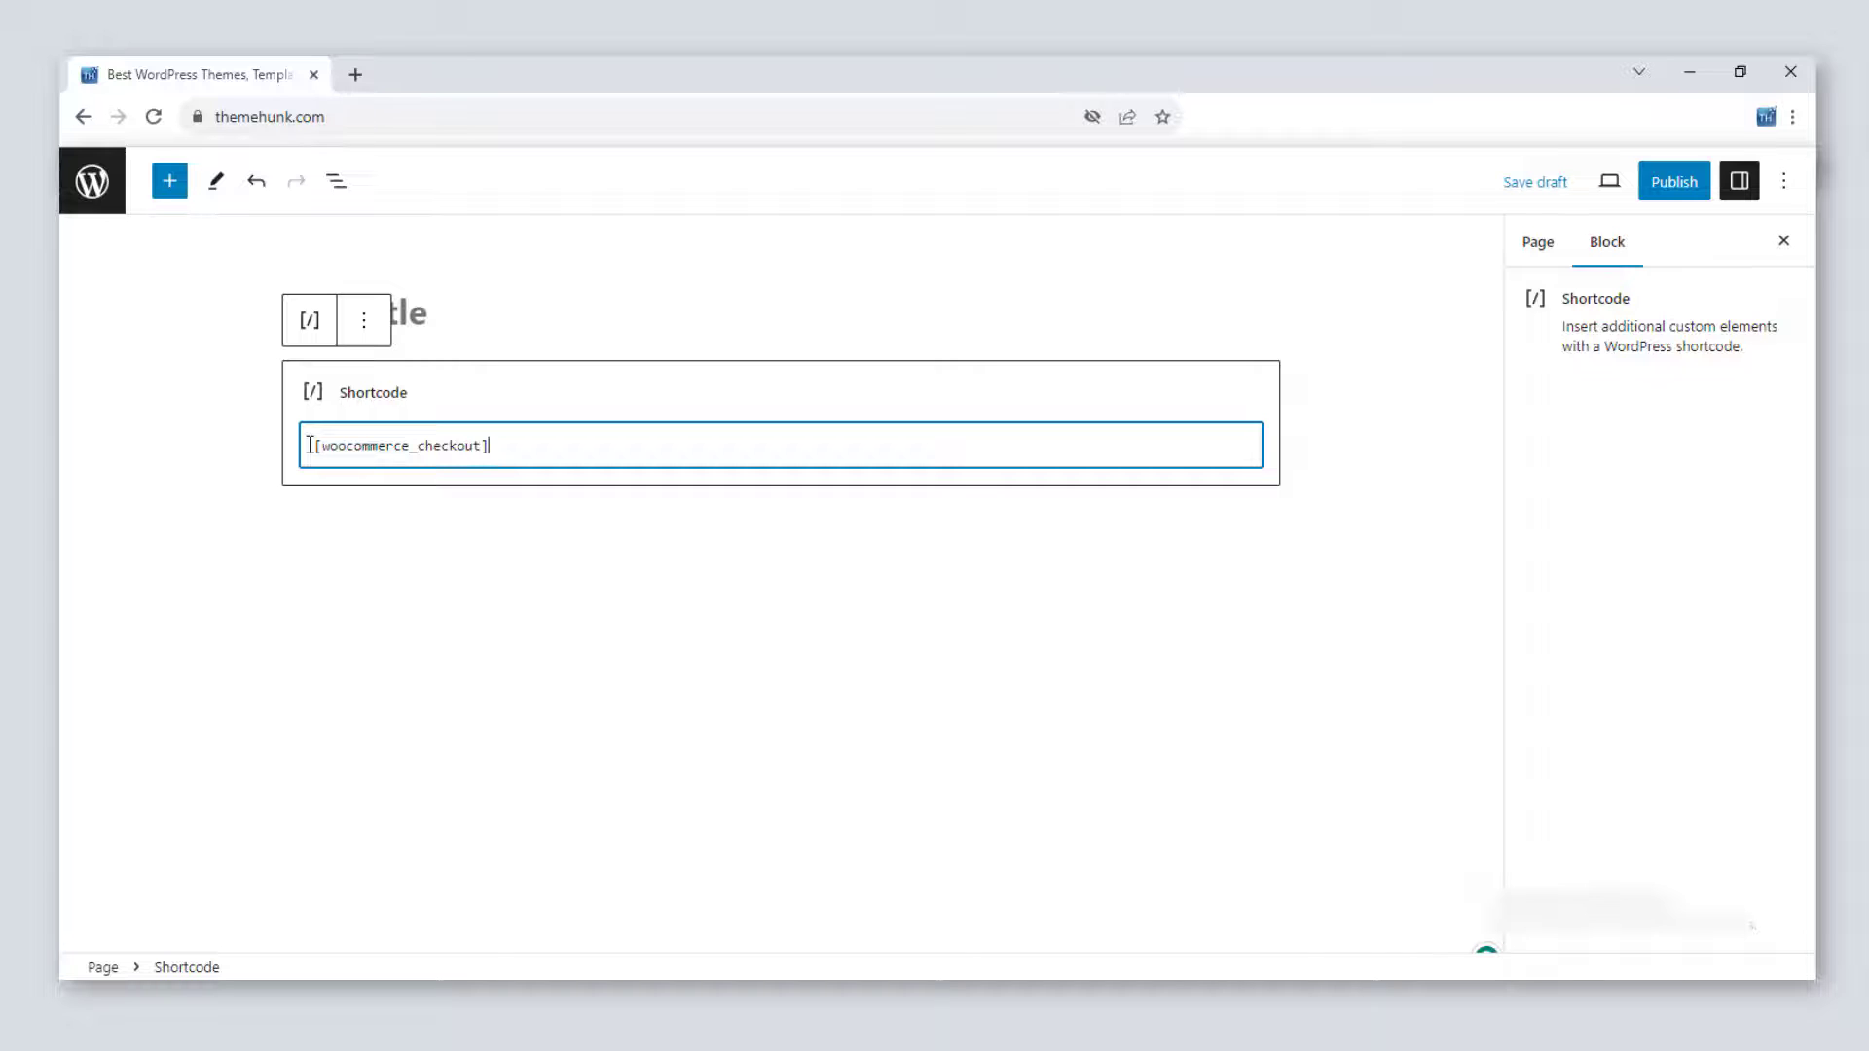
left_click(1523, 184)
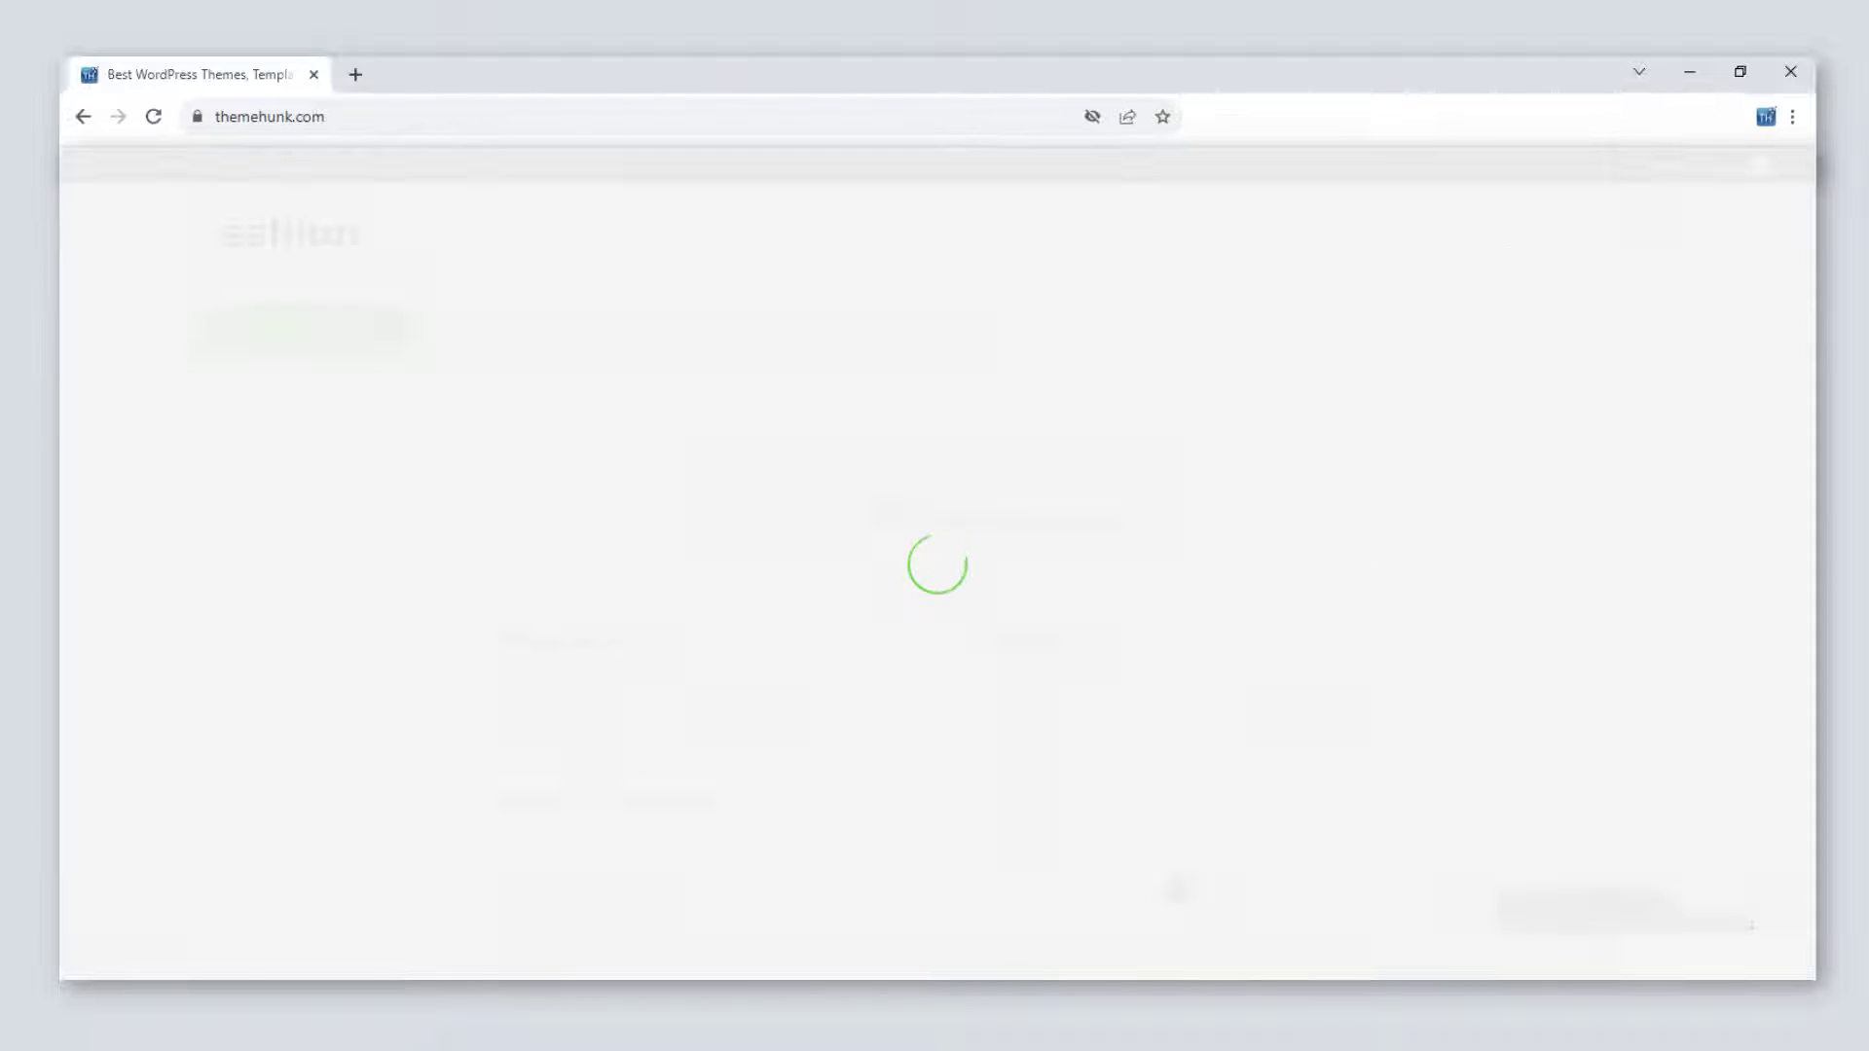
scroll(1423, 321, "down", 6)
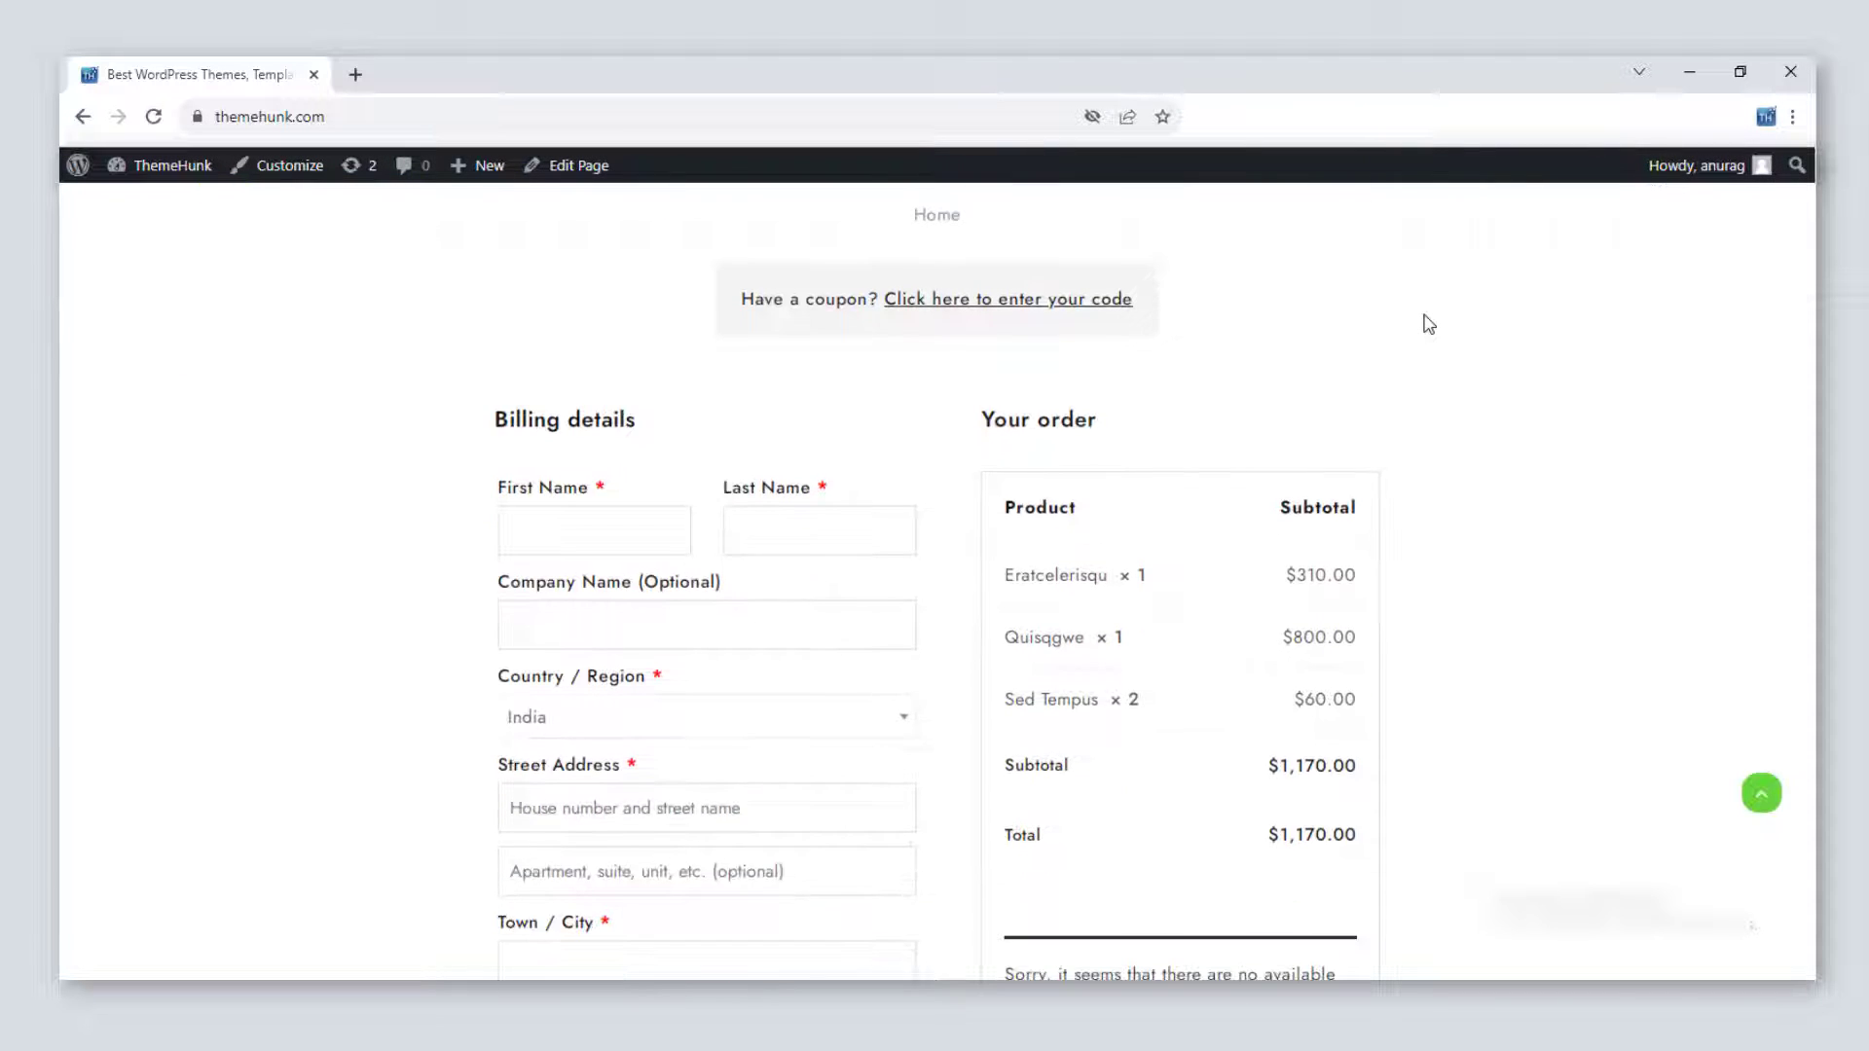
scroll(1642, 552, "up", 1)
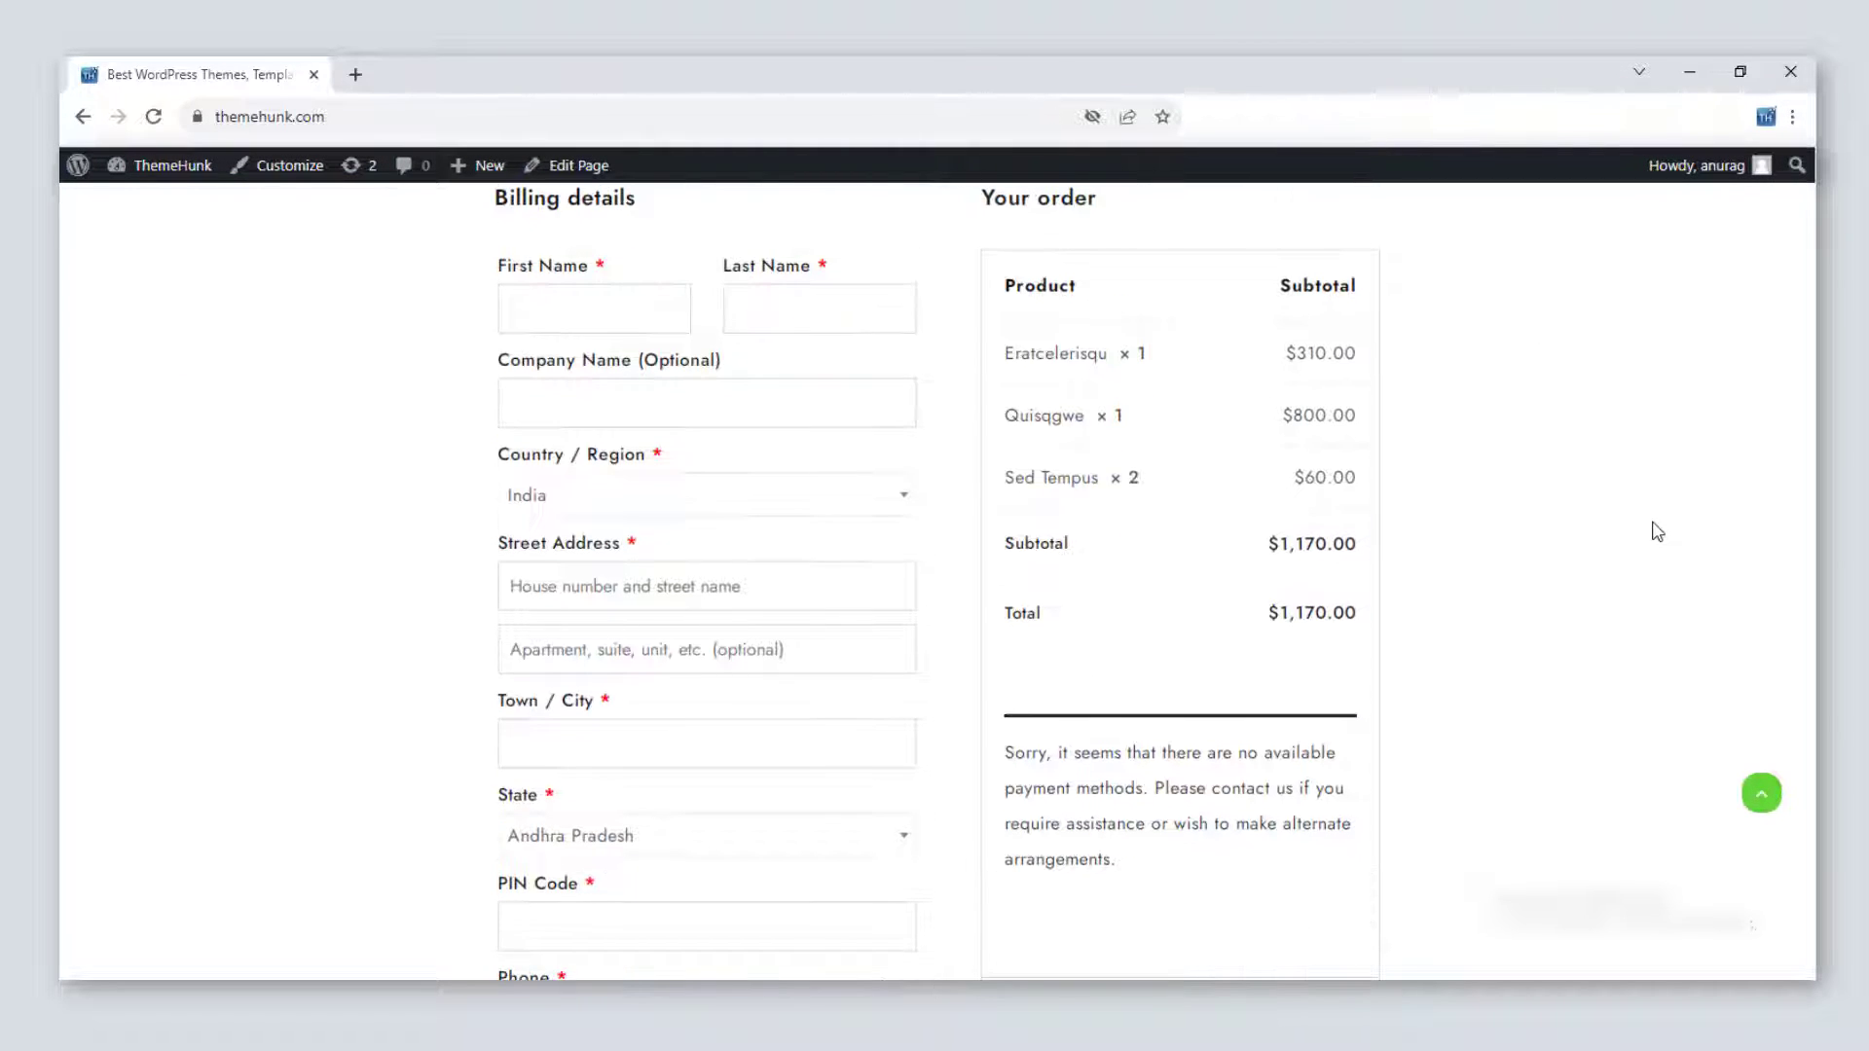
scroll(1657, 532, "down", 5)
scroll(1657, 532, "up", 9)
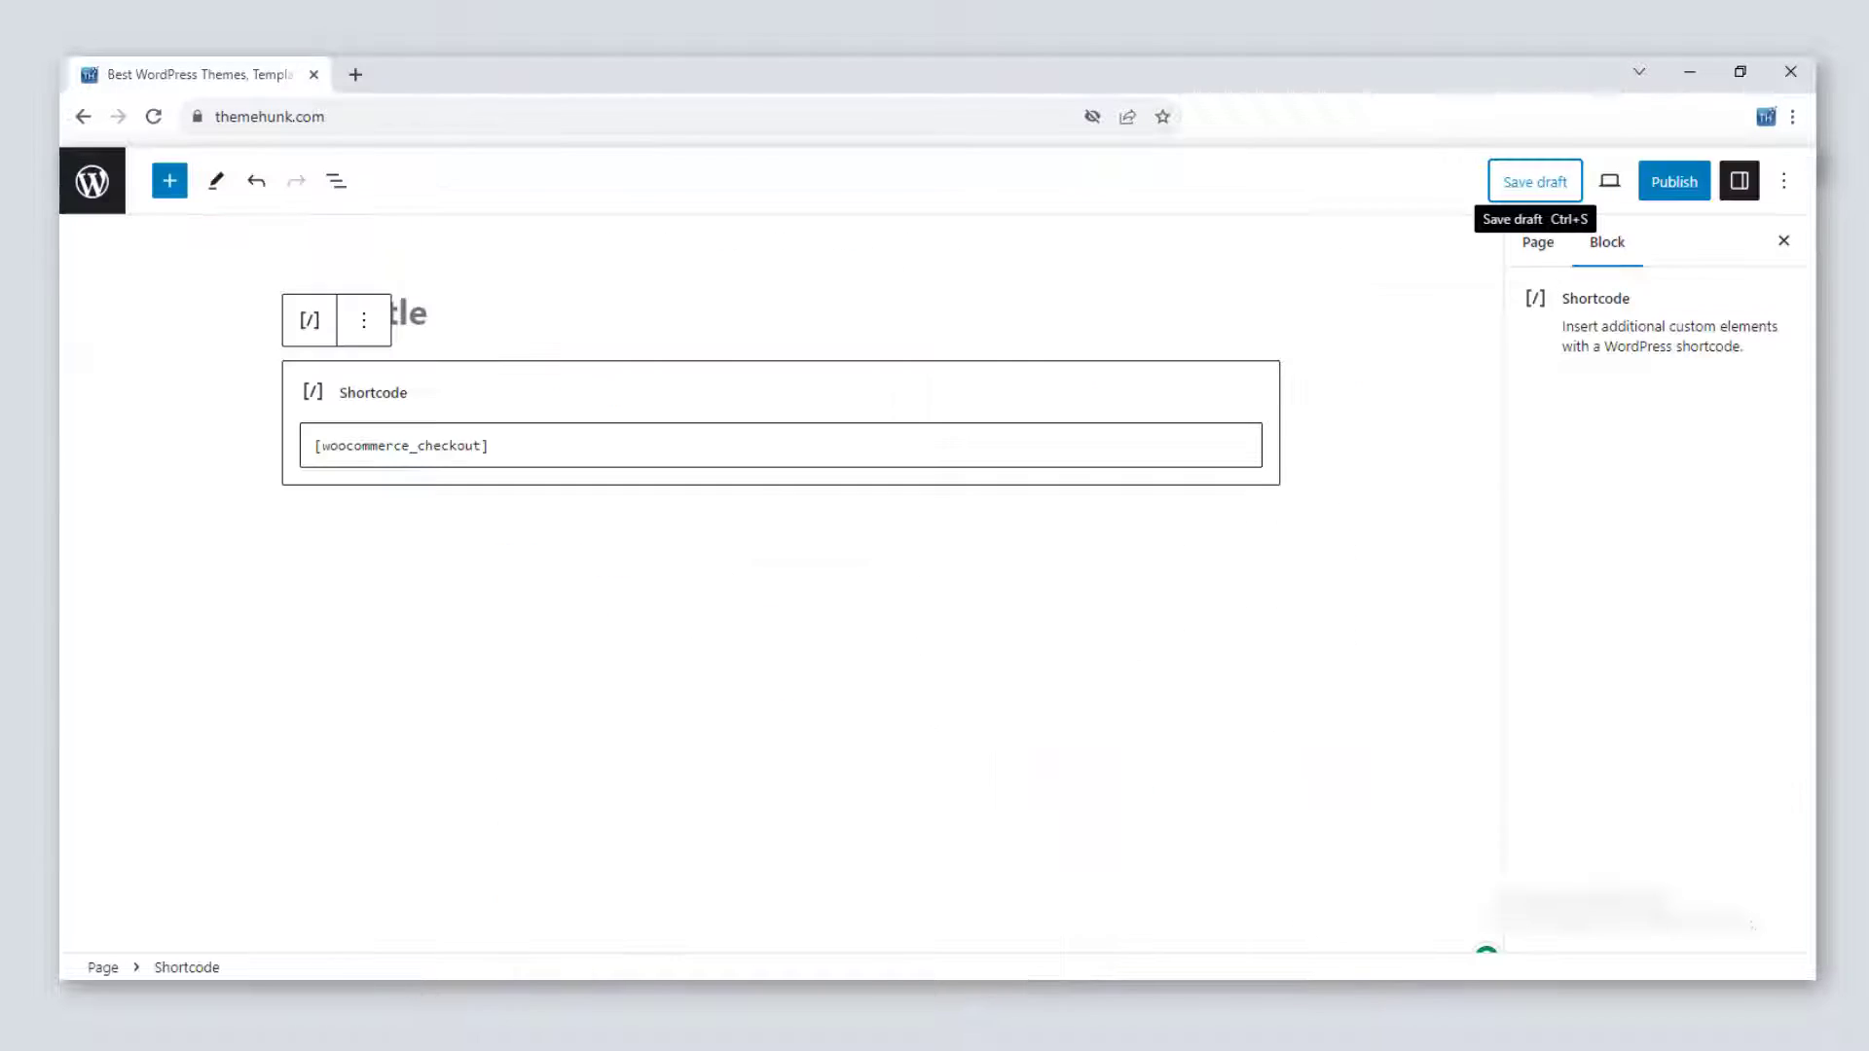
Swap in [woocommerce_my_account], save, and reload the preview to see the account dashboard.
left_click_drag(498, 445, 292, 463)
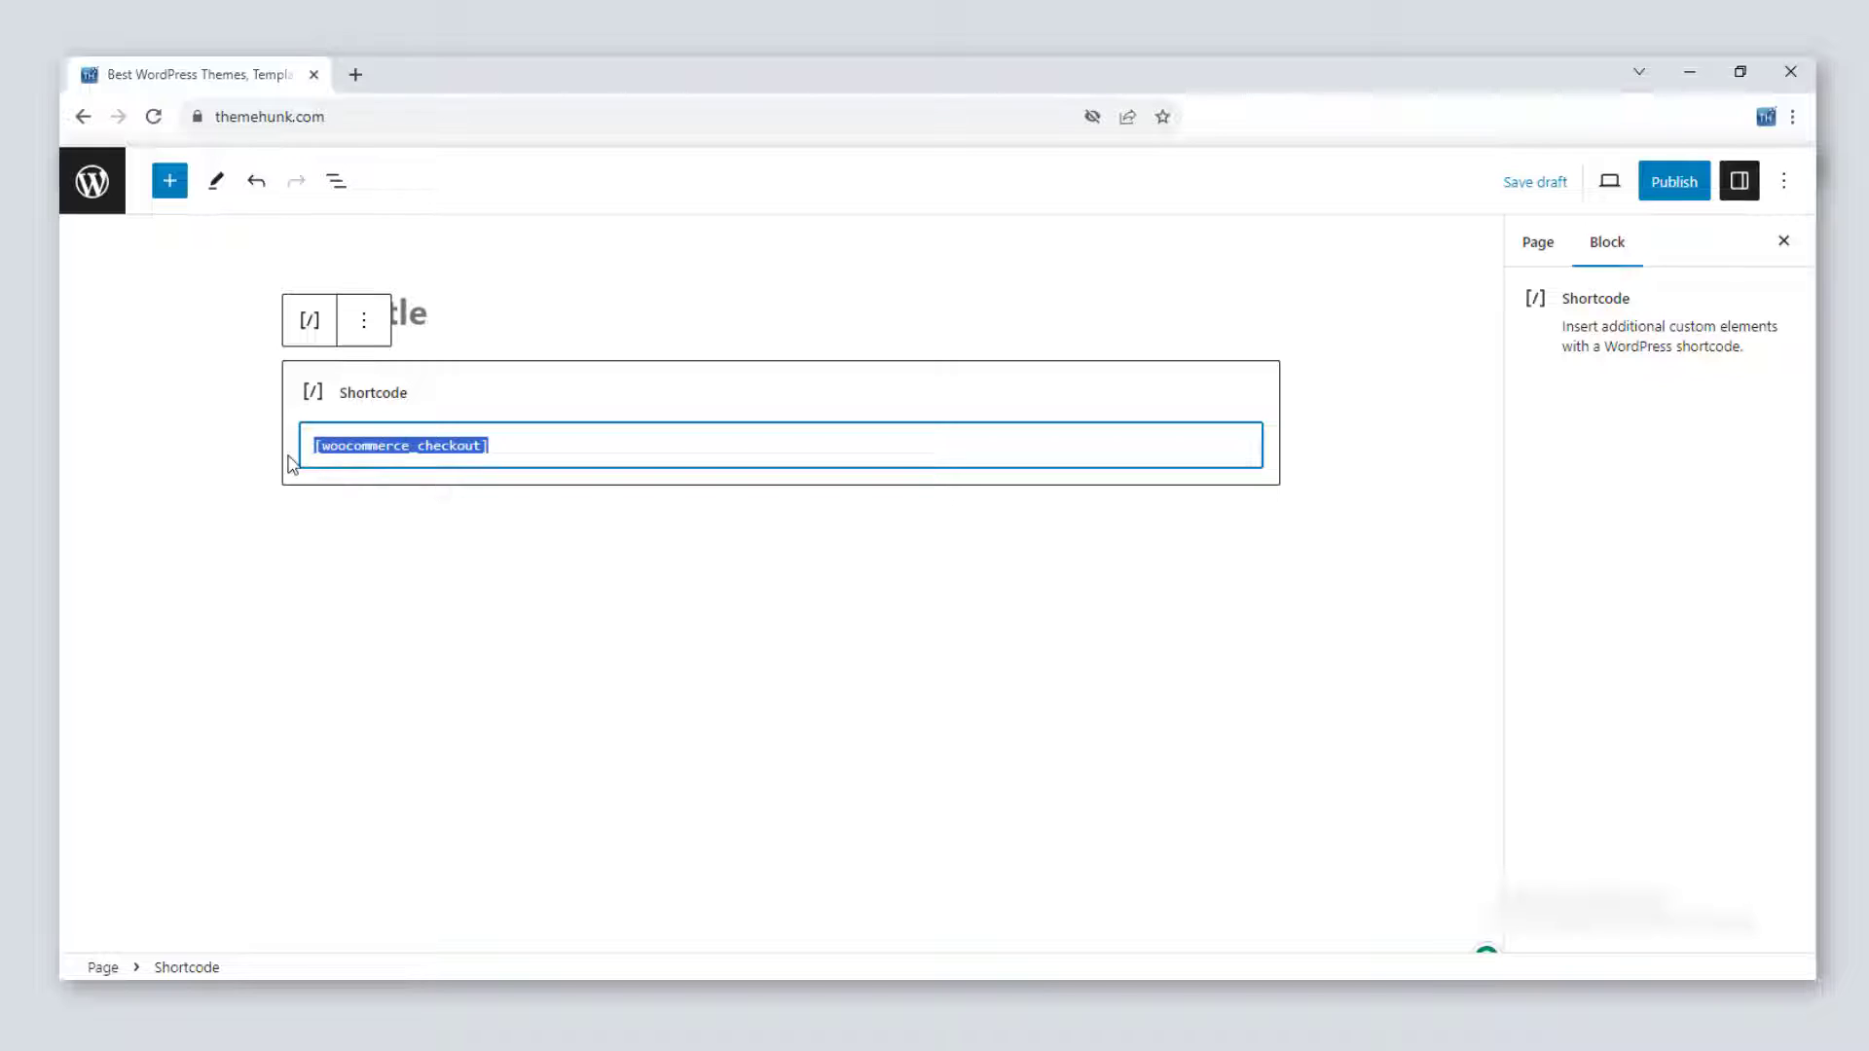
type("[woocommerce_my_account]")
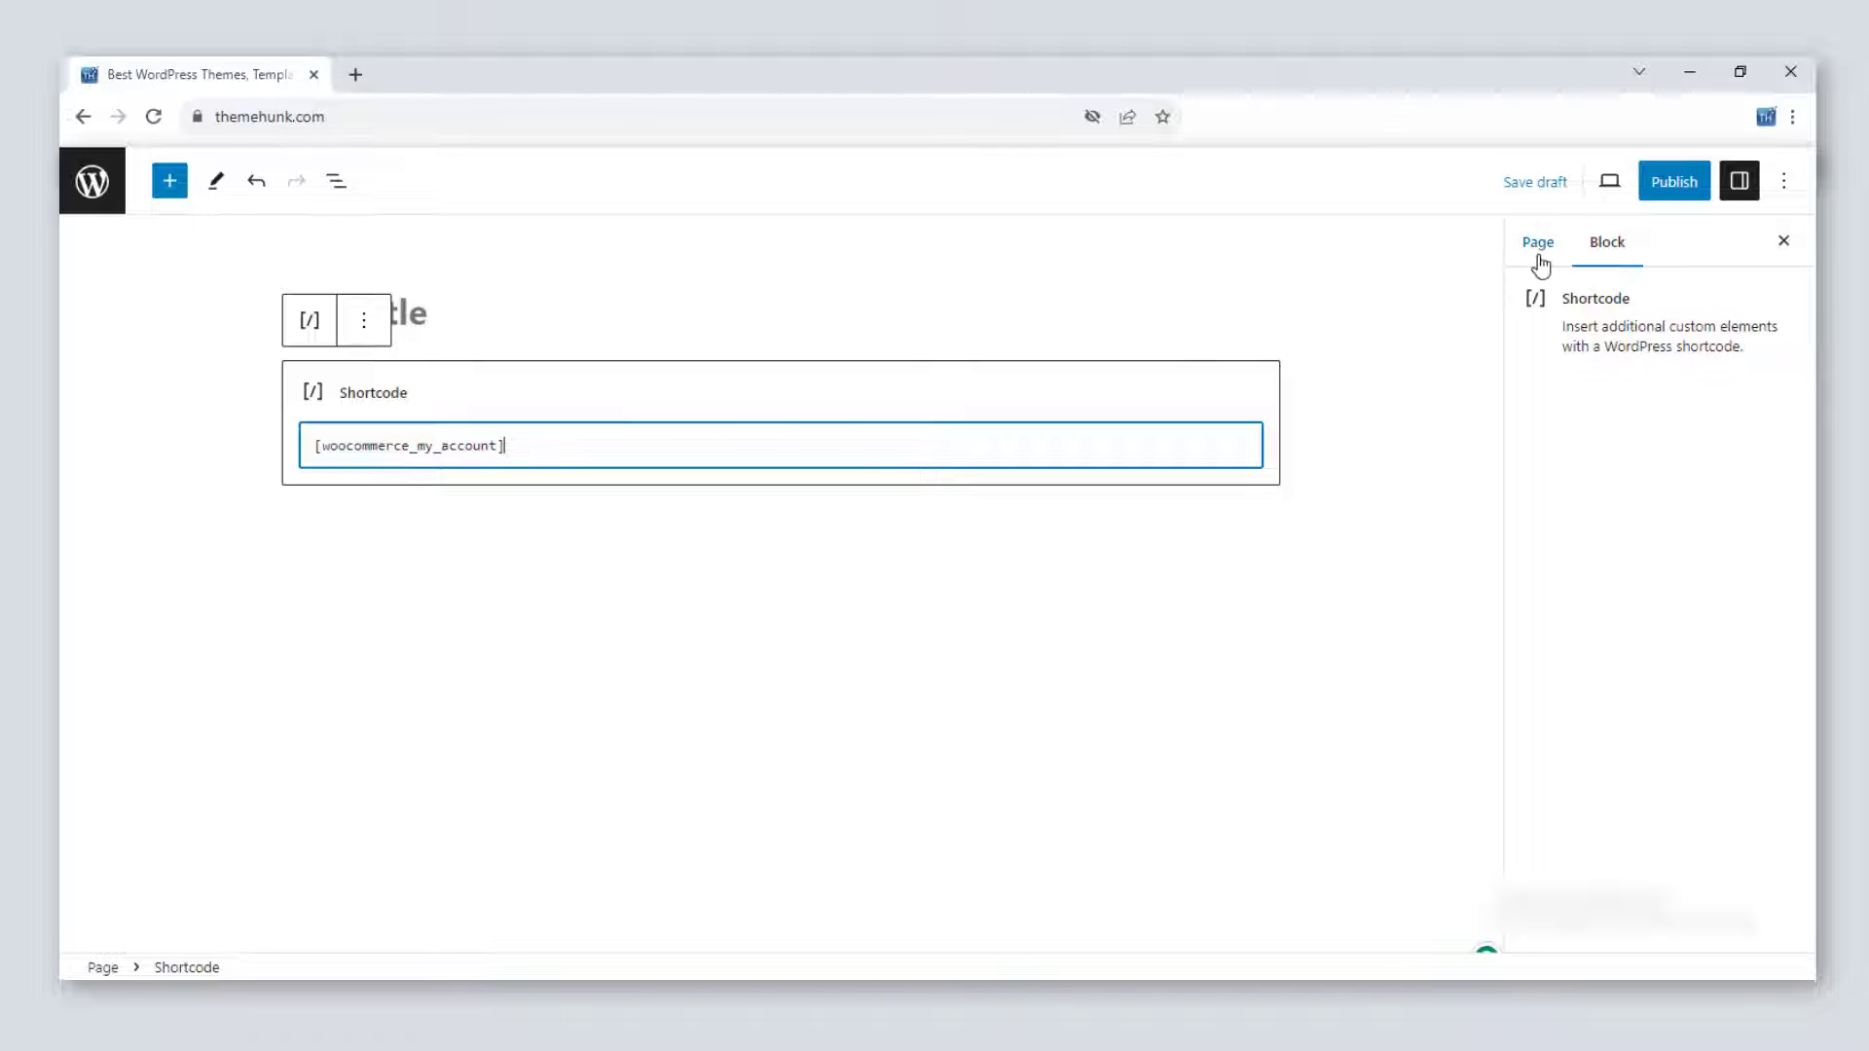
left_click(1561, 183)
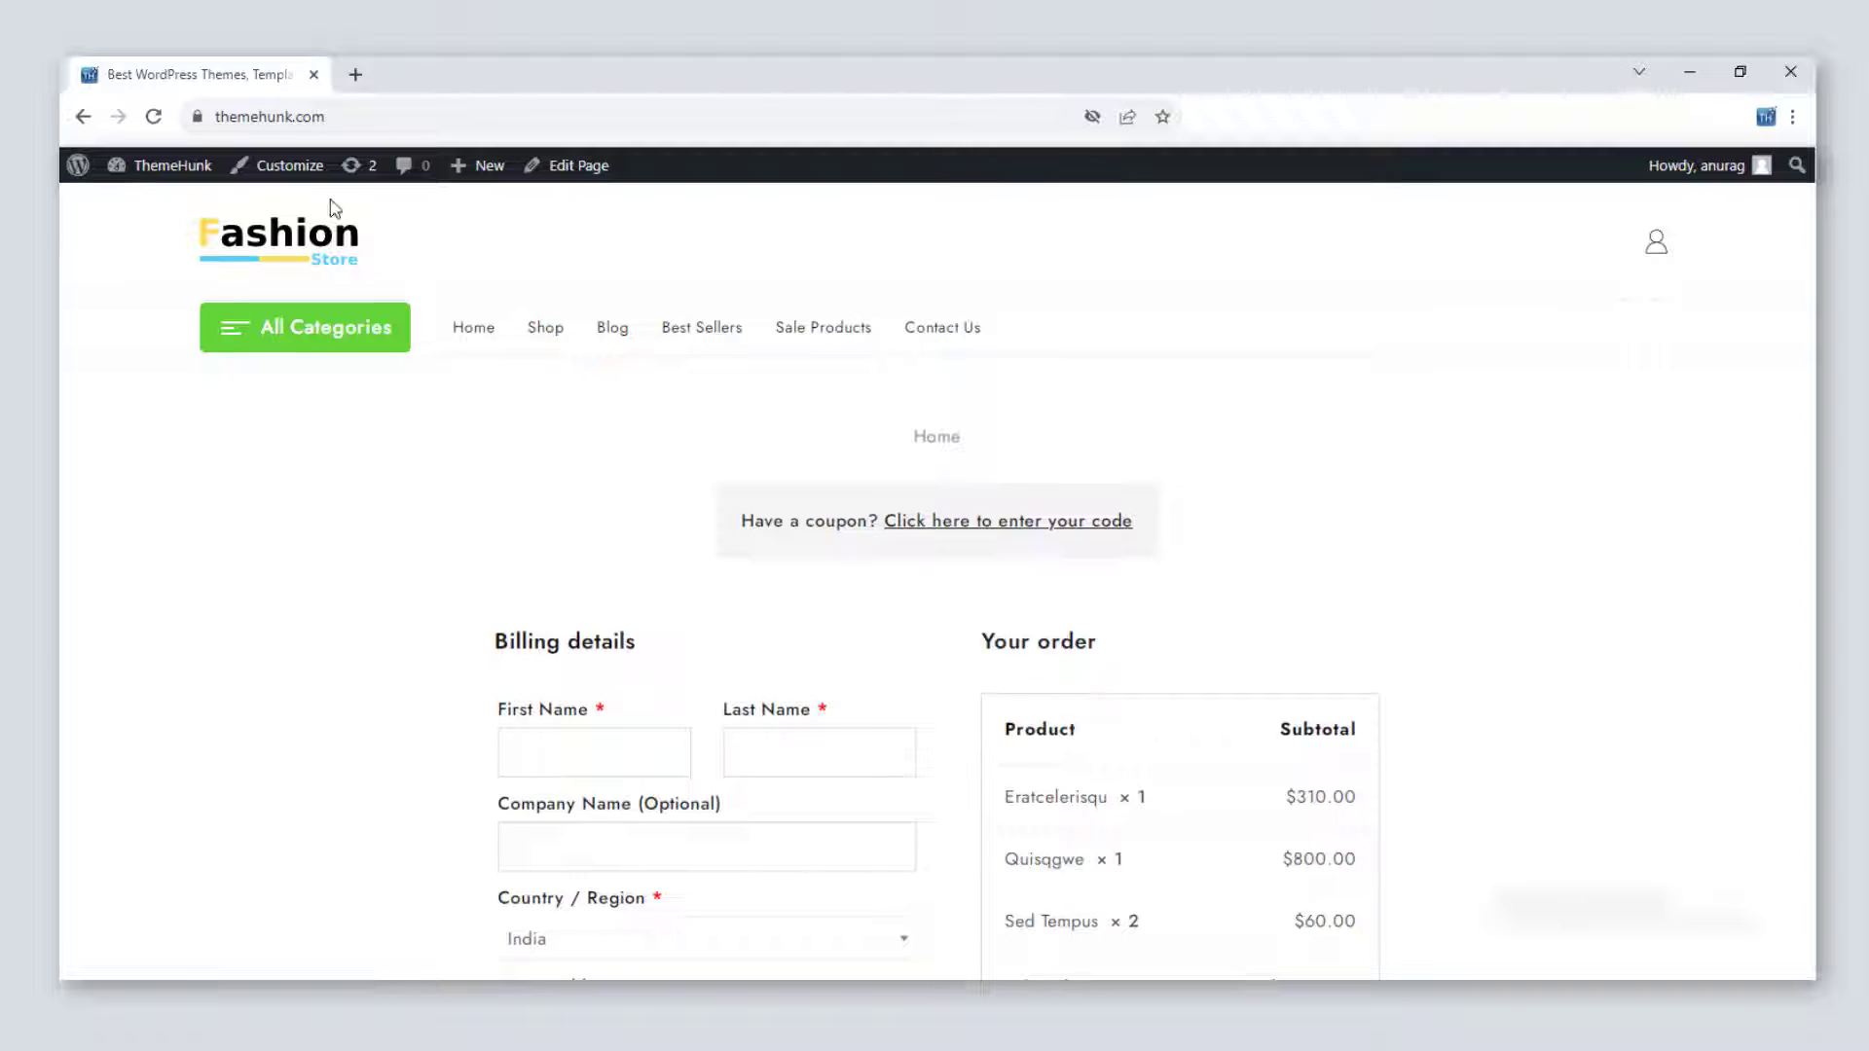
key("F5")
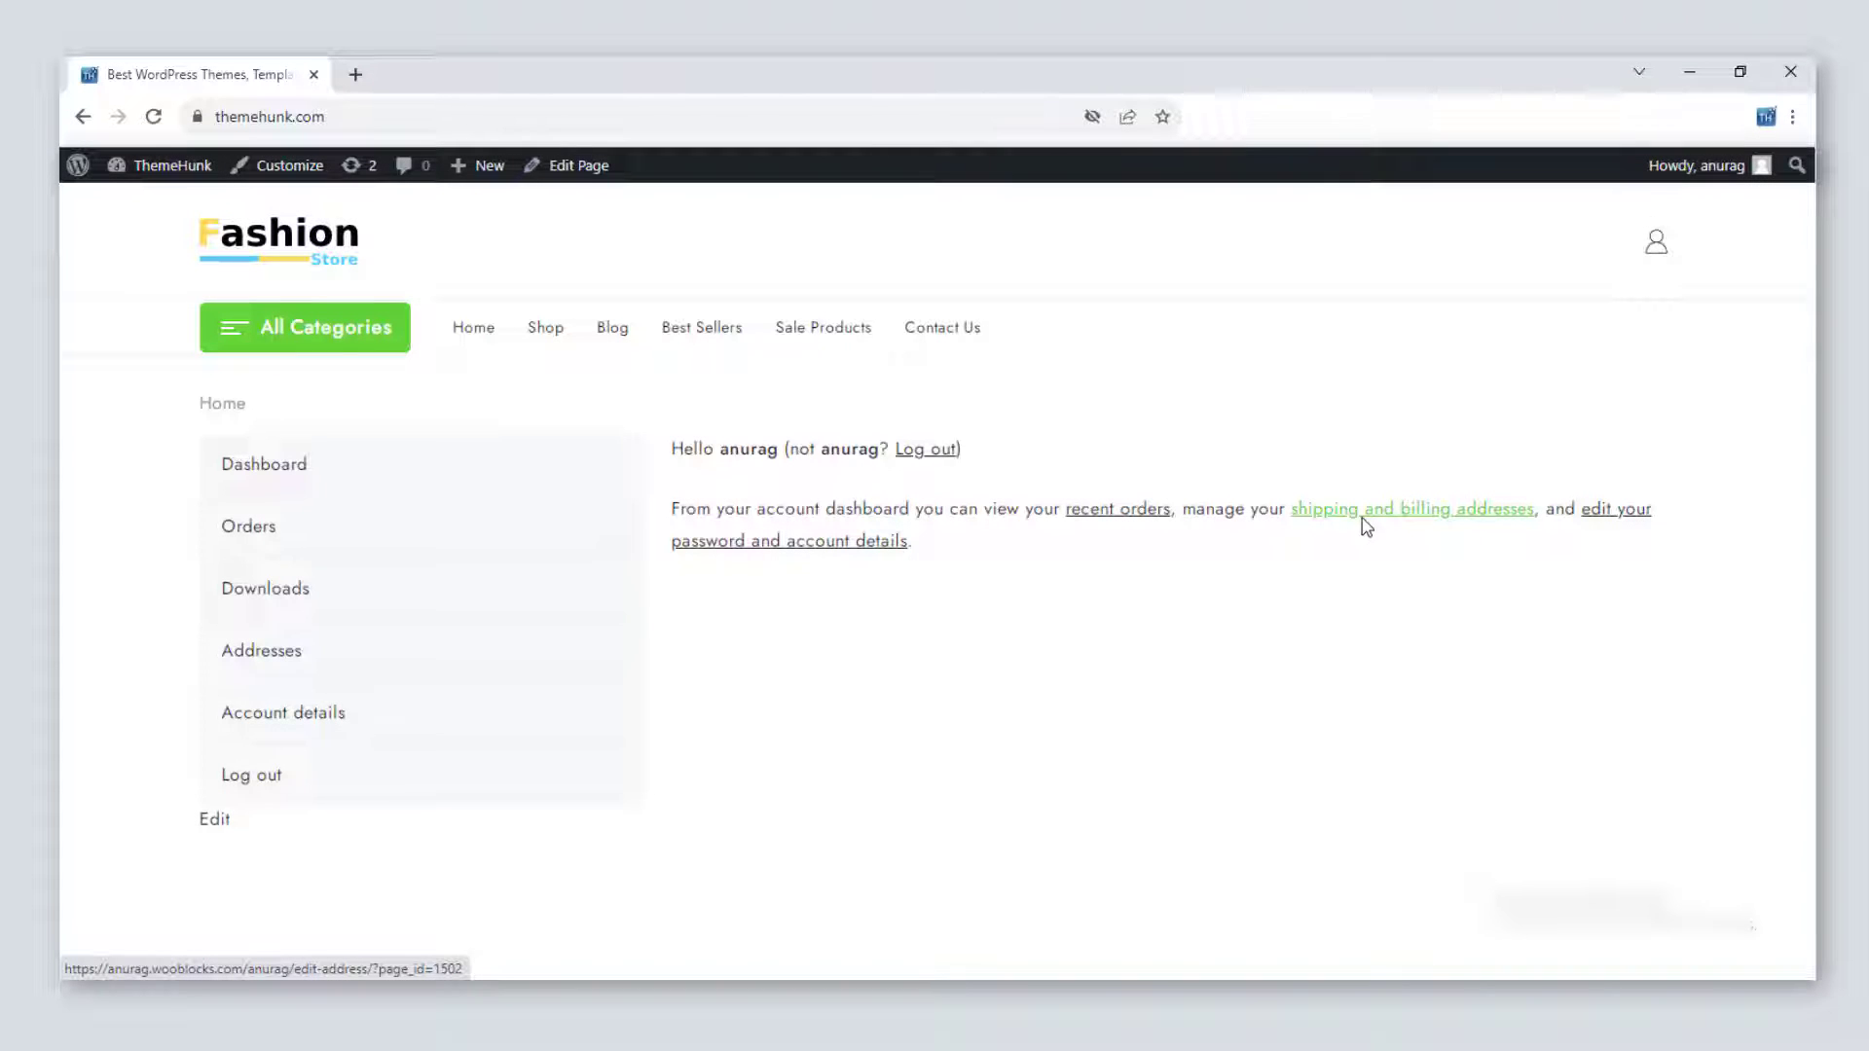
scroll(1655, 667, "down", 2)
scroll(1363, 584, "up", 2)
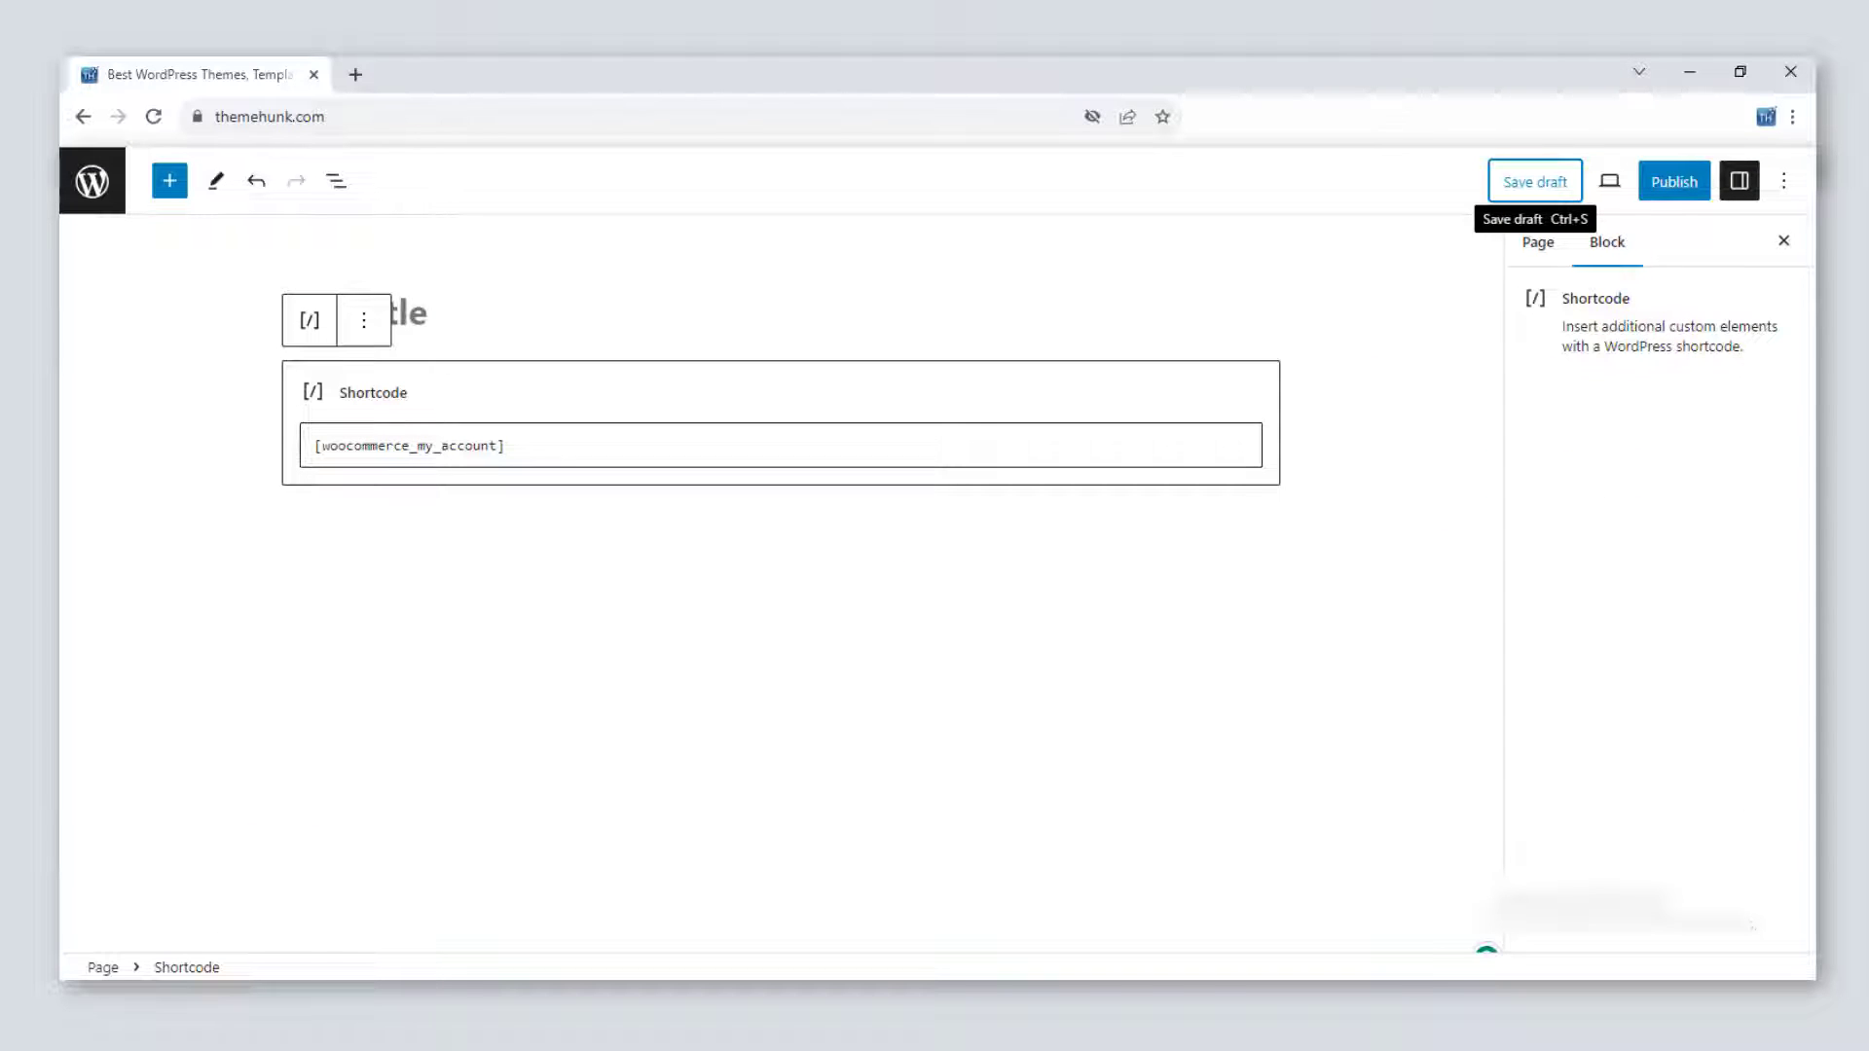
Replace the shortcode with [woocommerce_order_tracking], save, and check the Order ID and Billing email form.
left_click(507, 444)
left_click_drag(507, 445, 309, 451)
type("[woocommerce_order_tracking]")
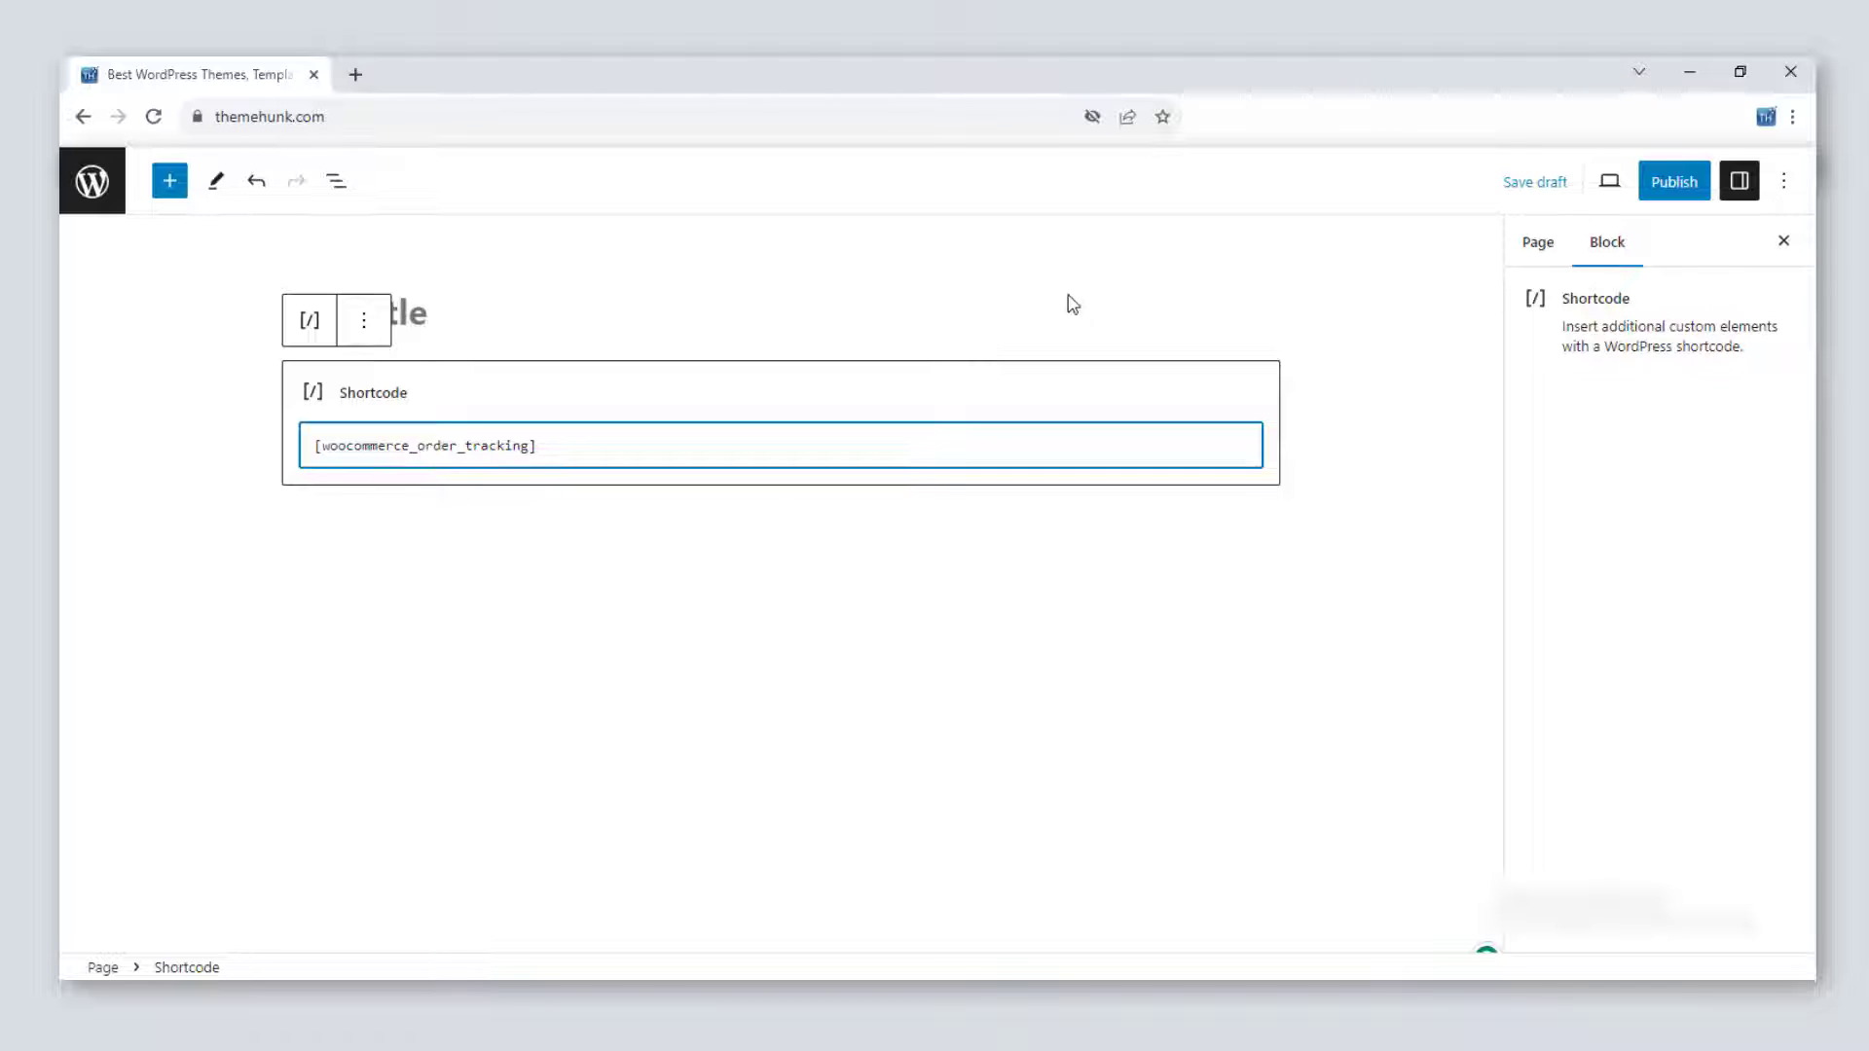
left_click(1519, 181)
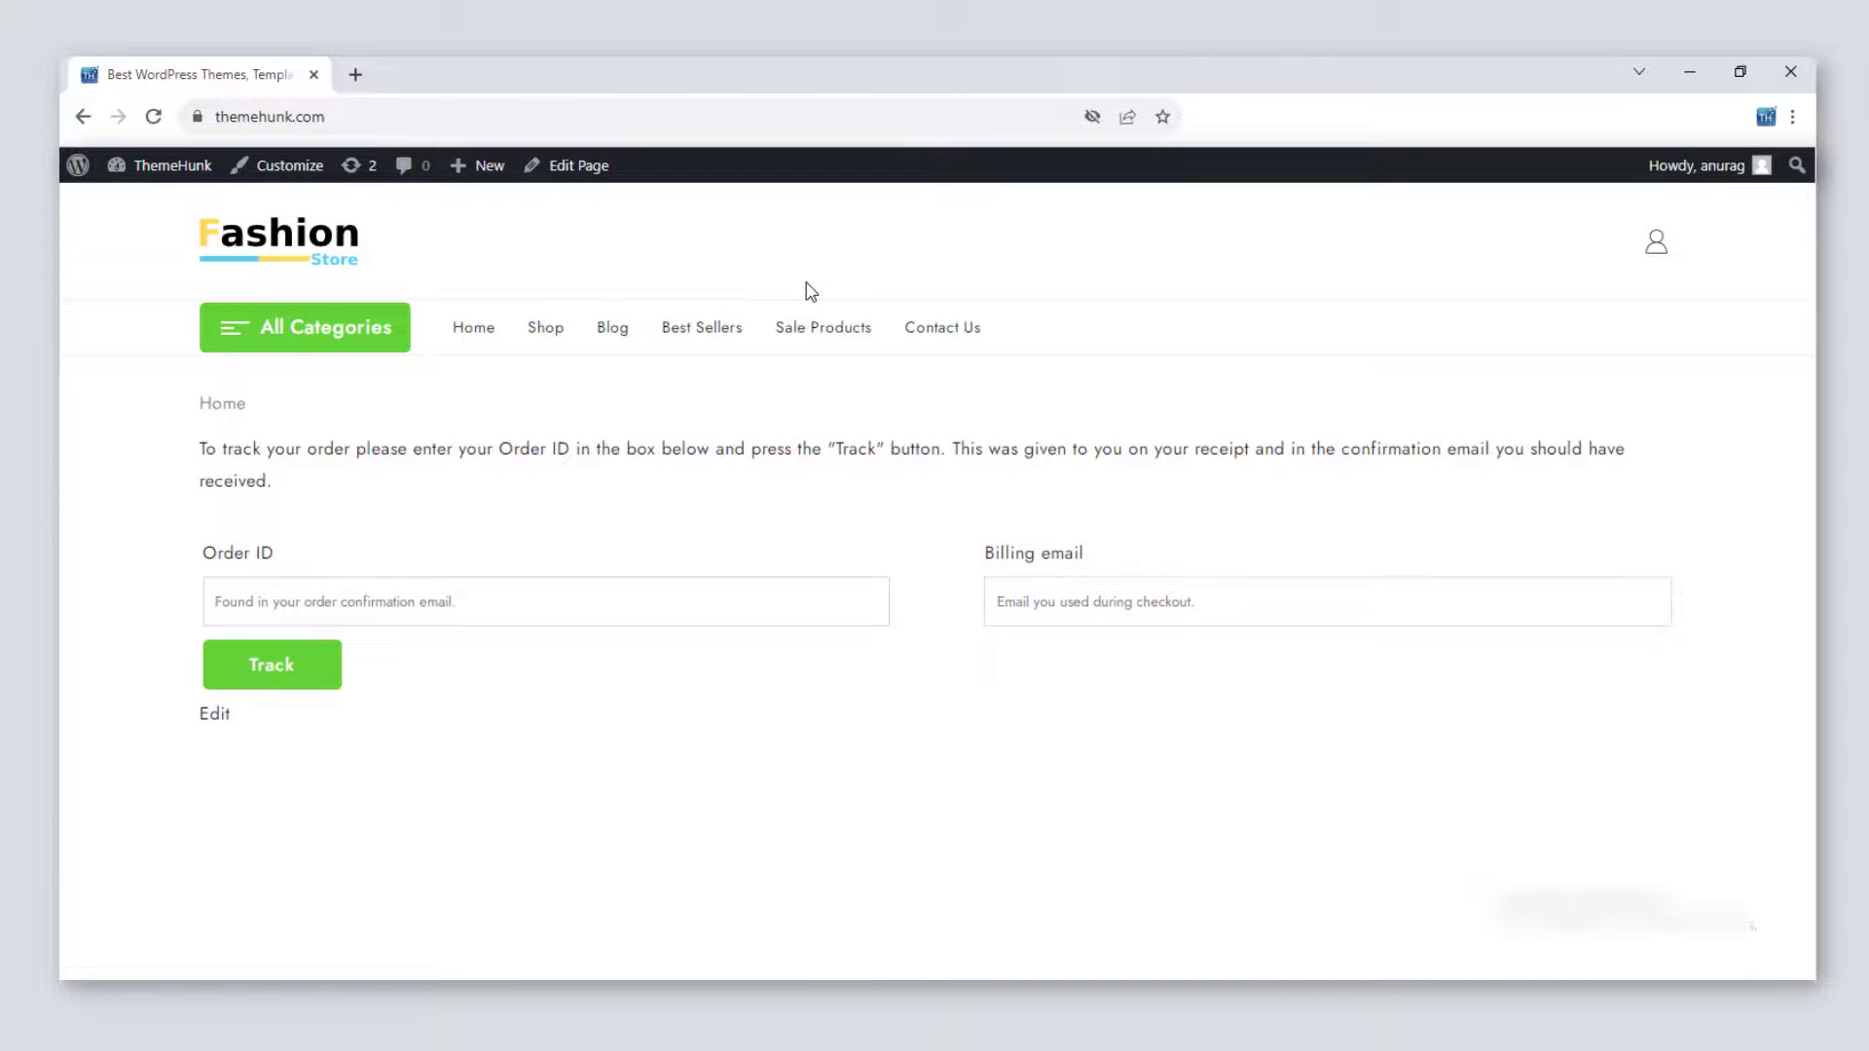
scroll(1110, 584, "down", 5)
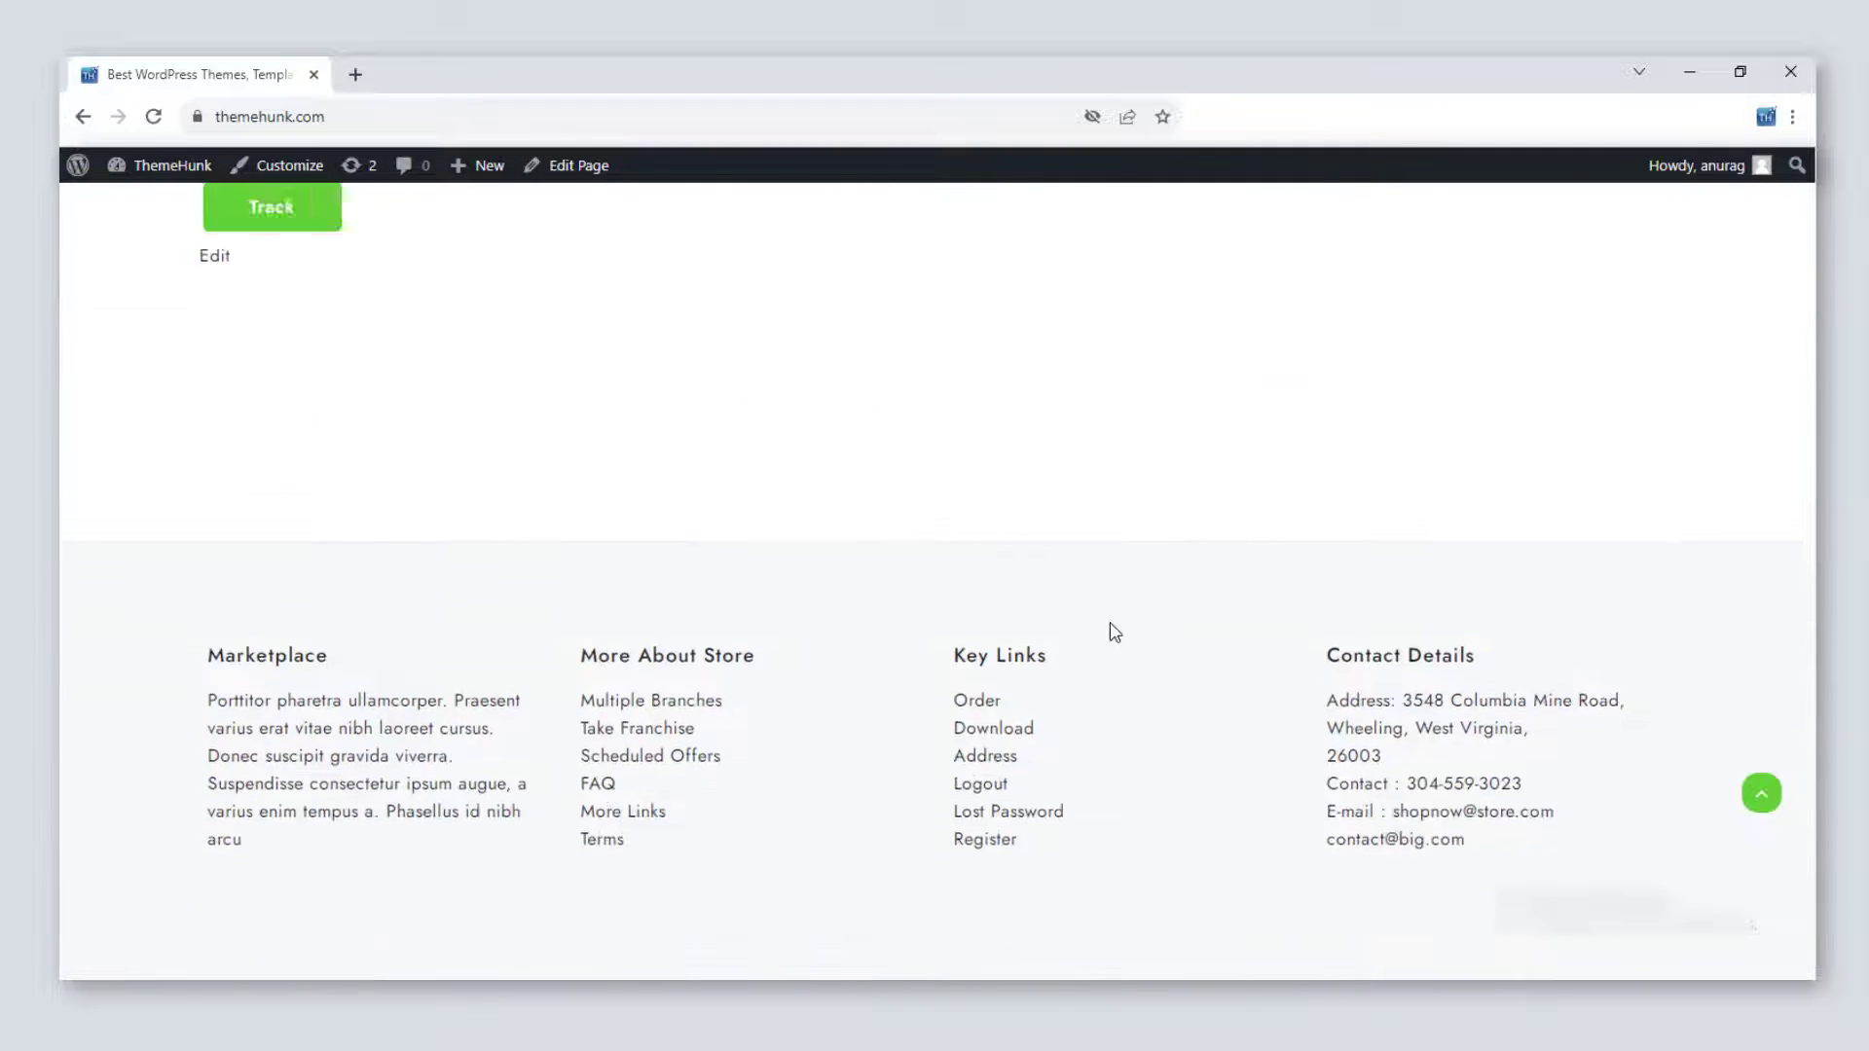
scroll(1110, 626, "up", 5)
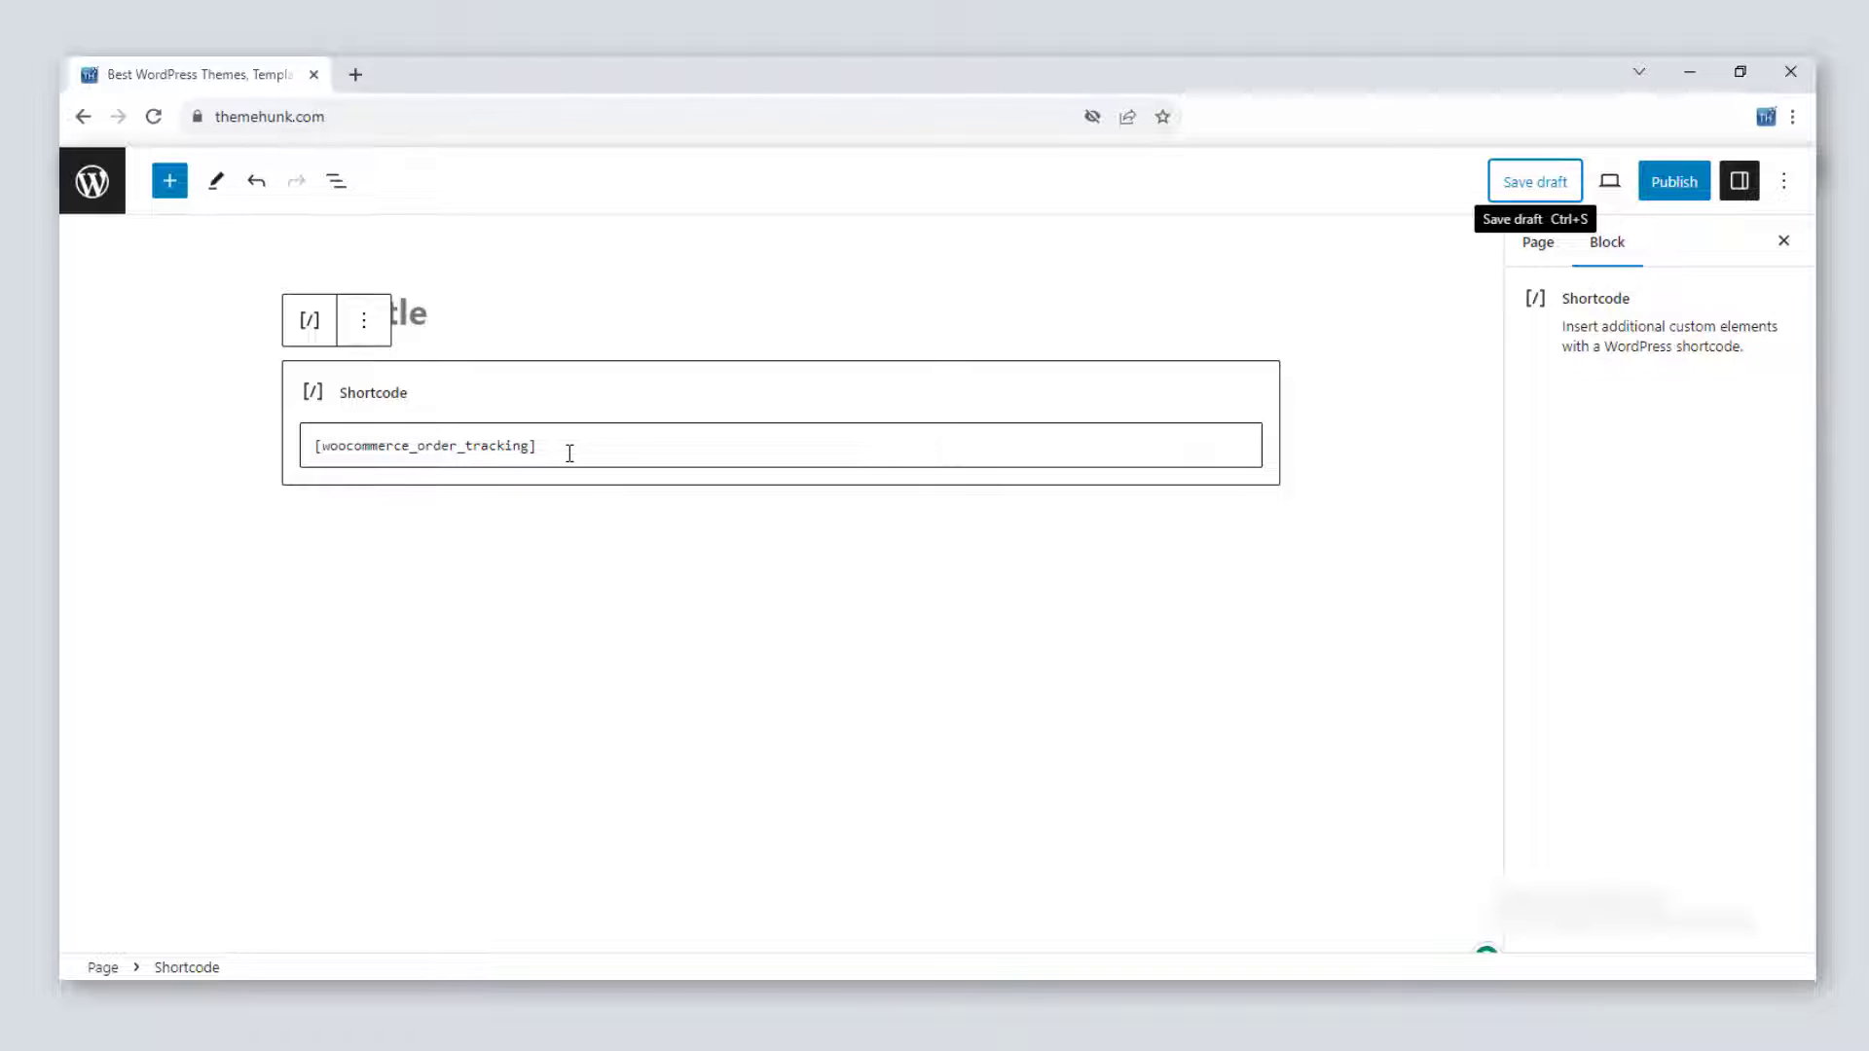
Change the shortcode to [products], save, and scroll the refreshed product grid preview.
left_click_drag(569, 454, 303, 456)
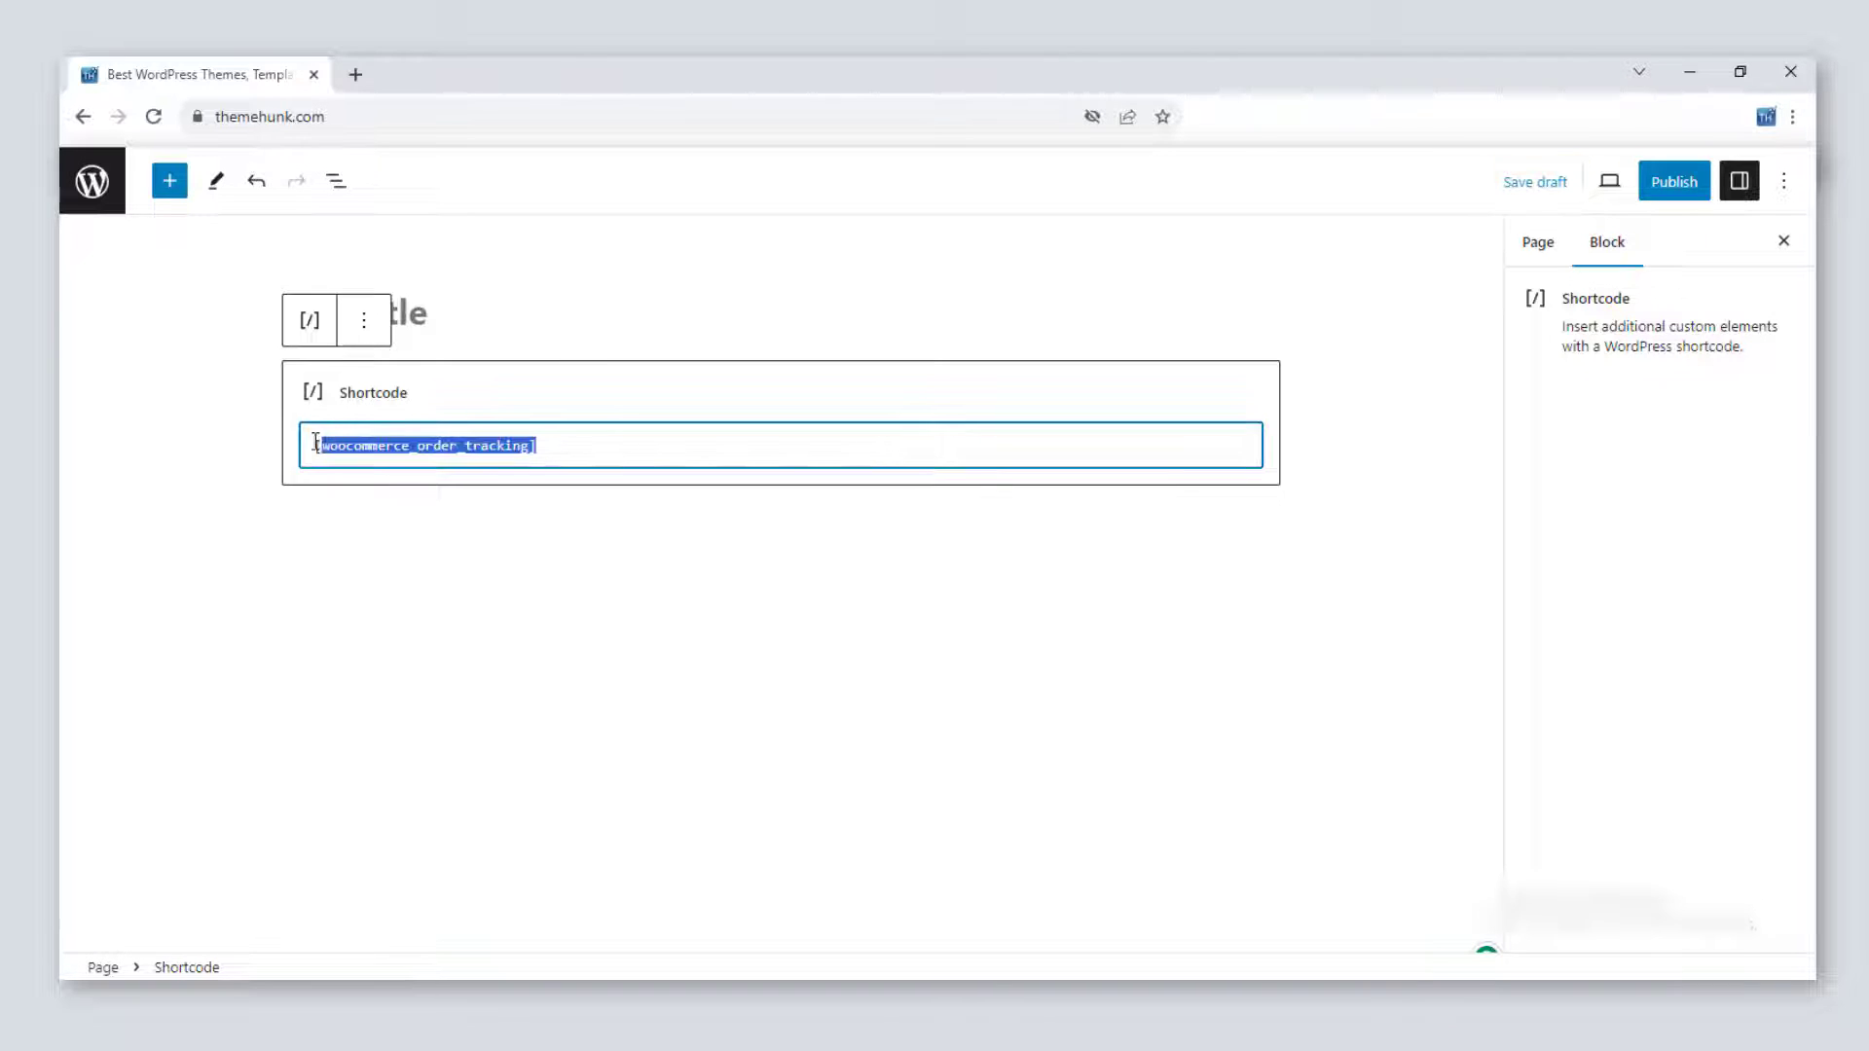
type("[products]")
left_click(1536, 184)
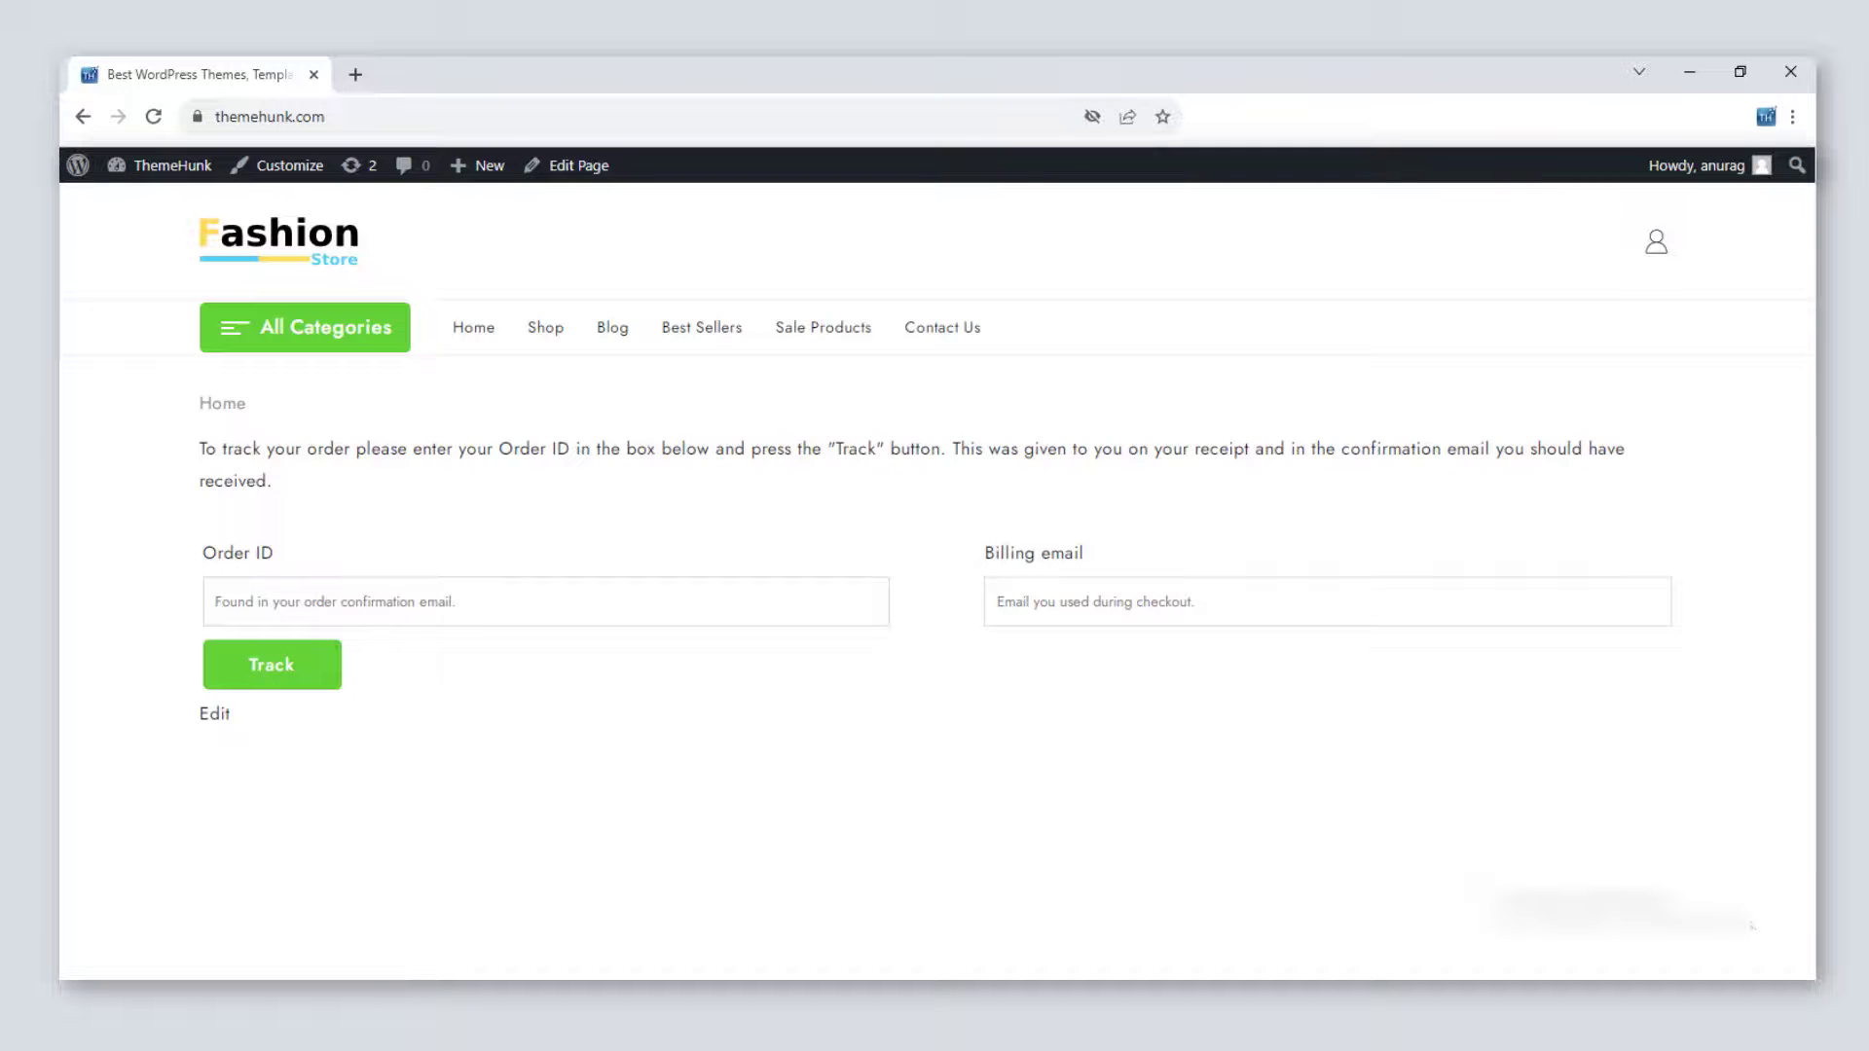
key("F5")
scroll(1431, 433, "down", 3)
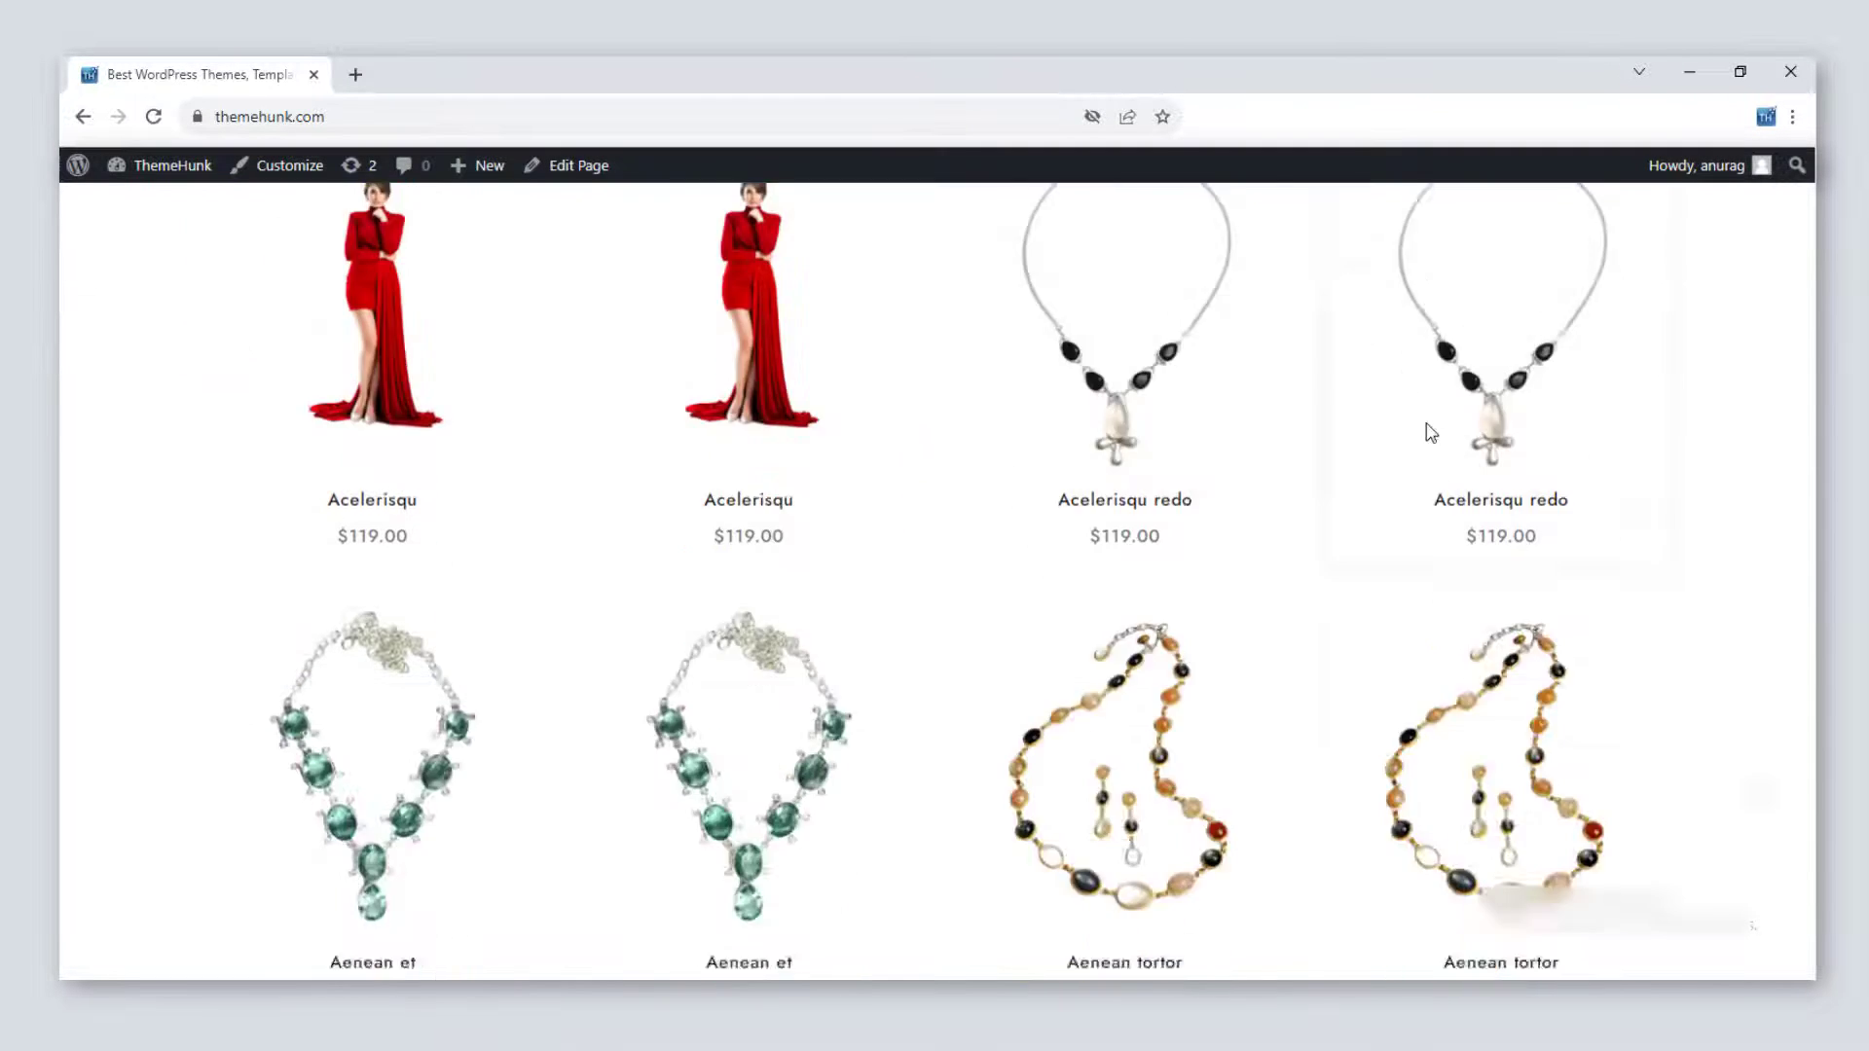
scroll(1430, 433, "down", 20)
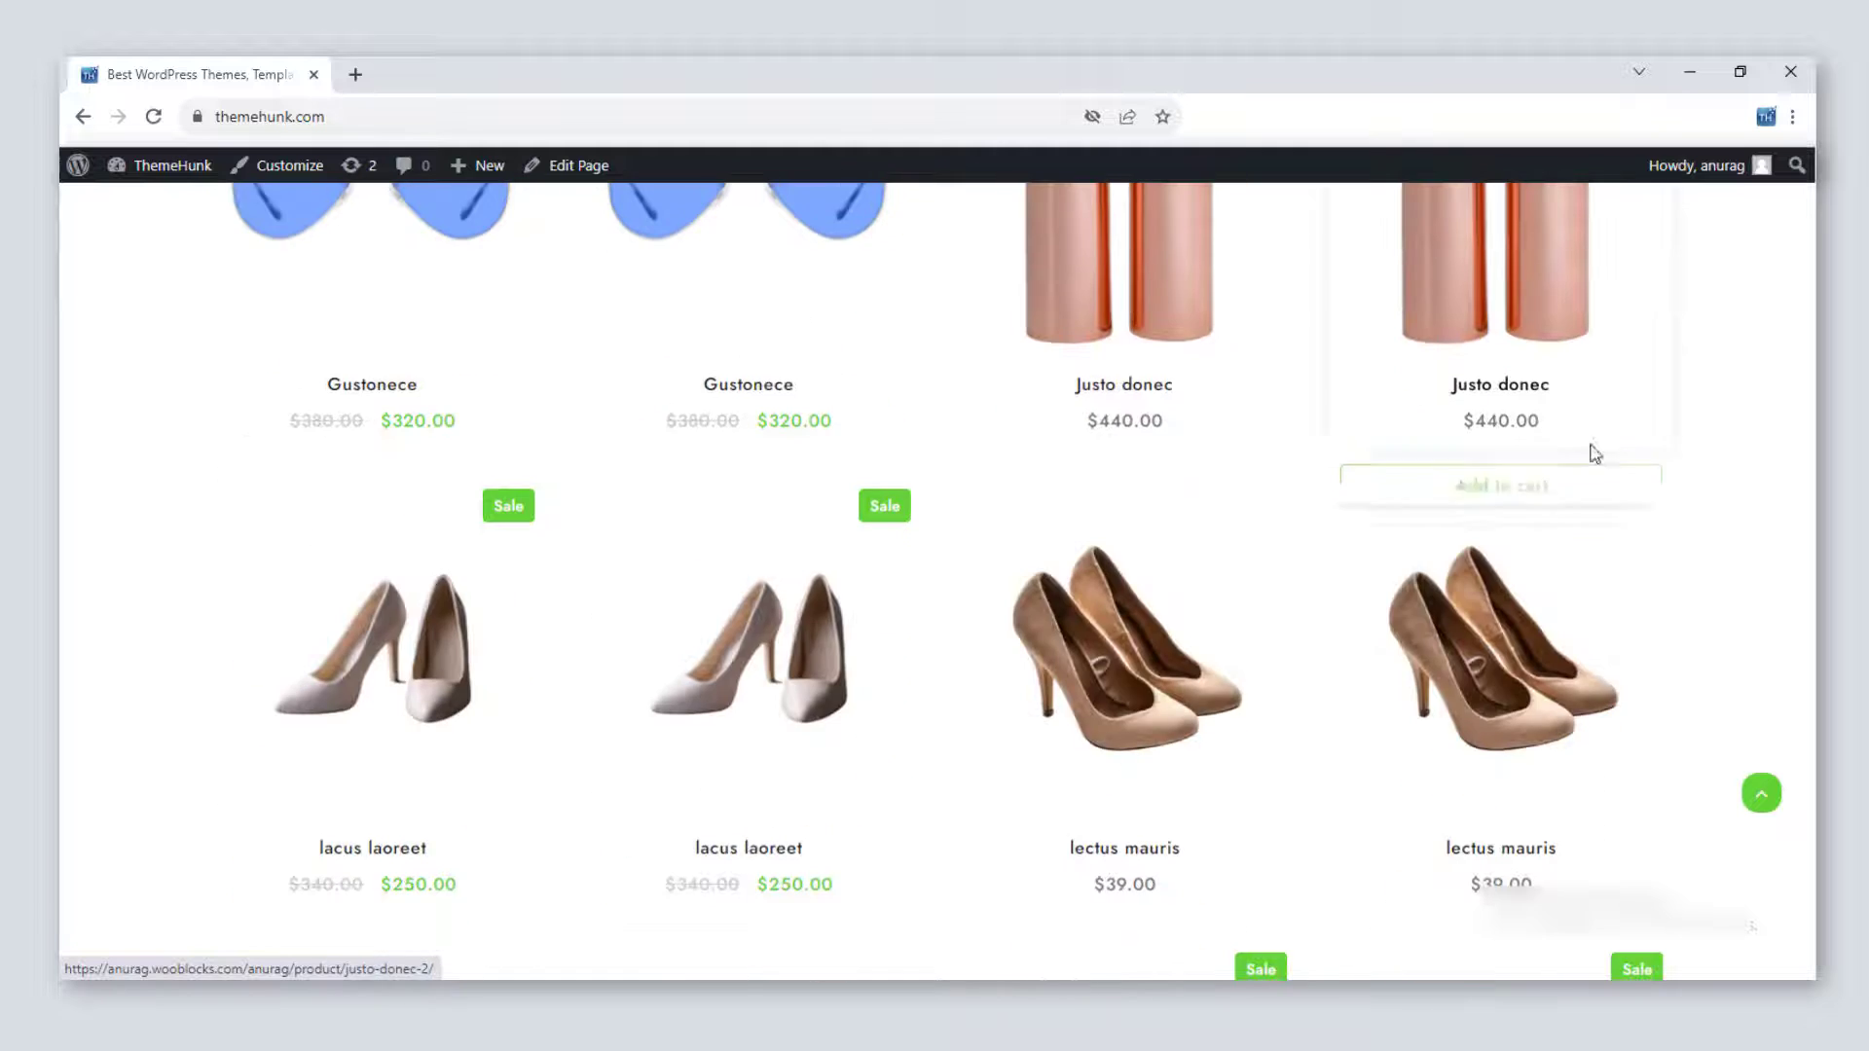
scroll(1594, 454, "down", 20)
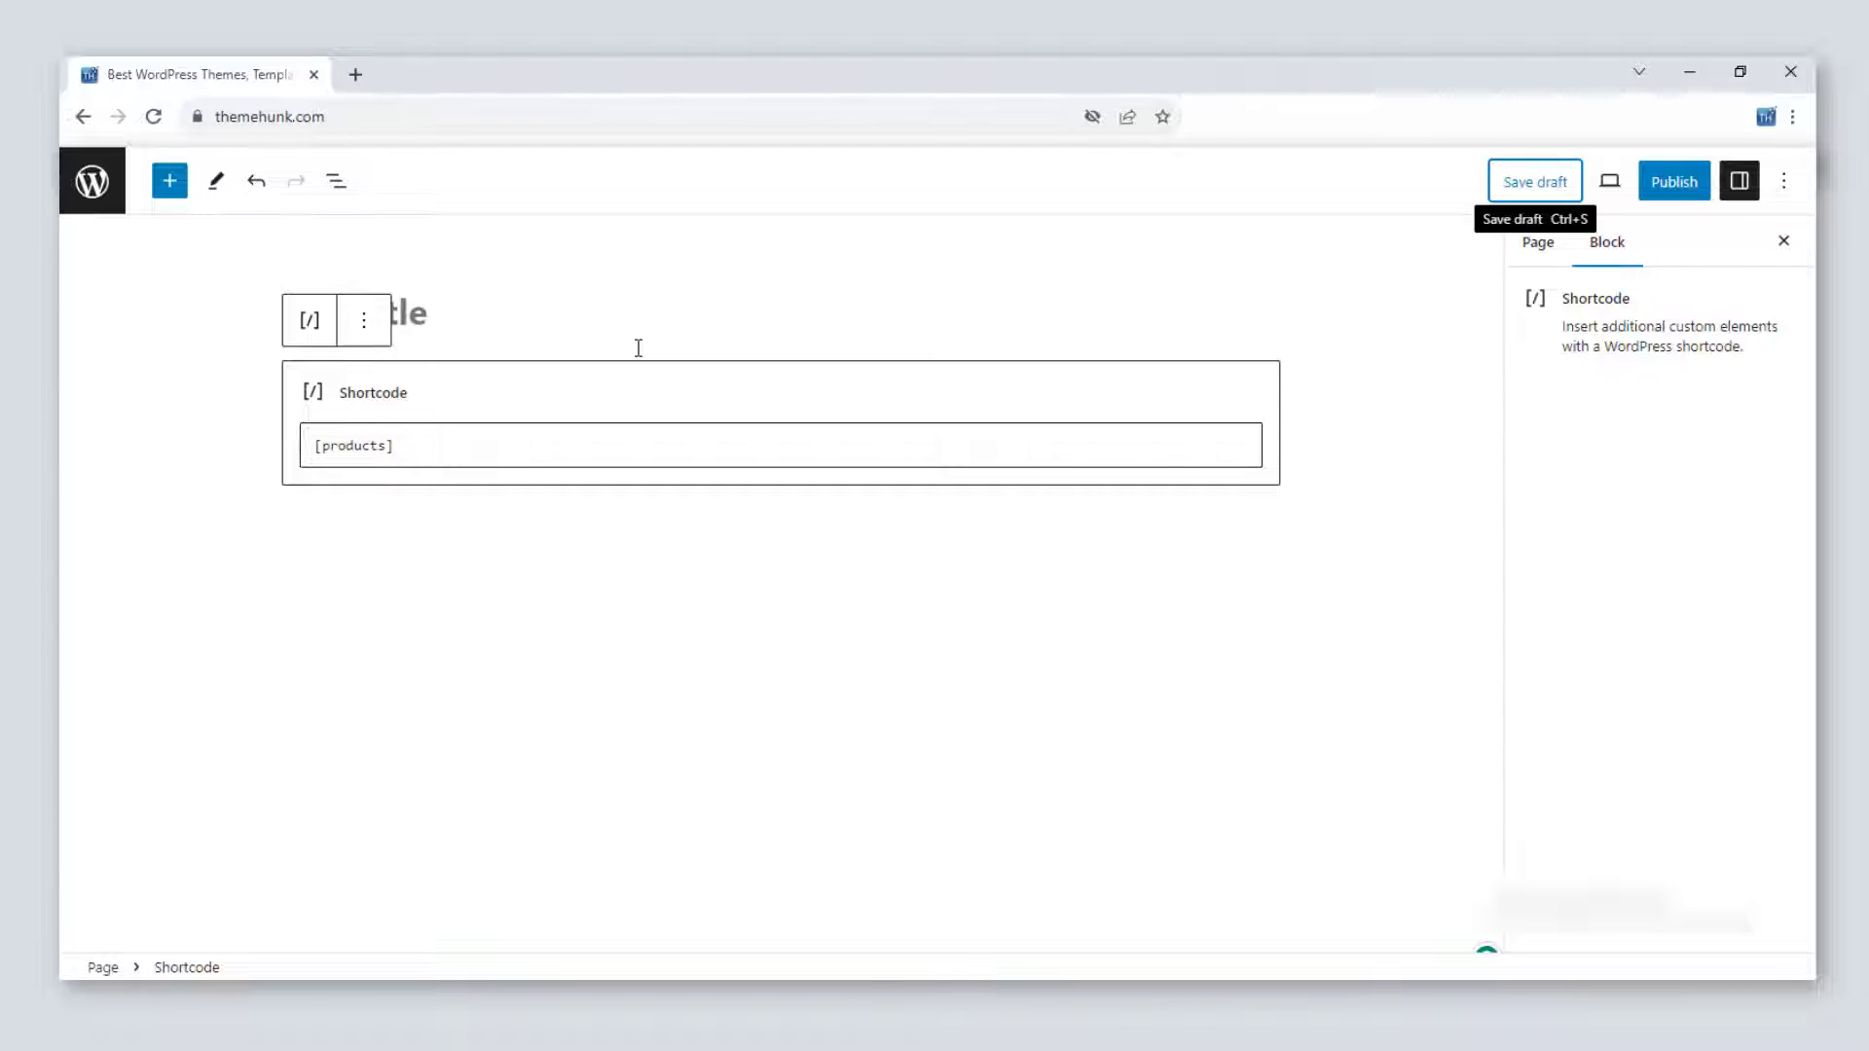
Set the shortcode to [product id="401"] and save the draft.
left_click_drag(483, 448, 294, 464)
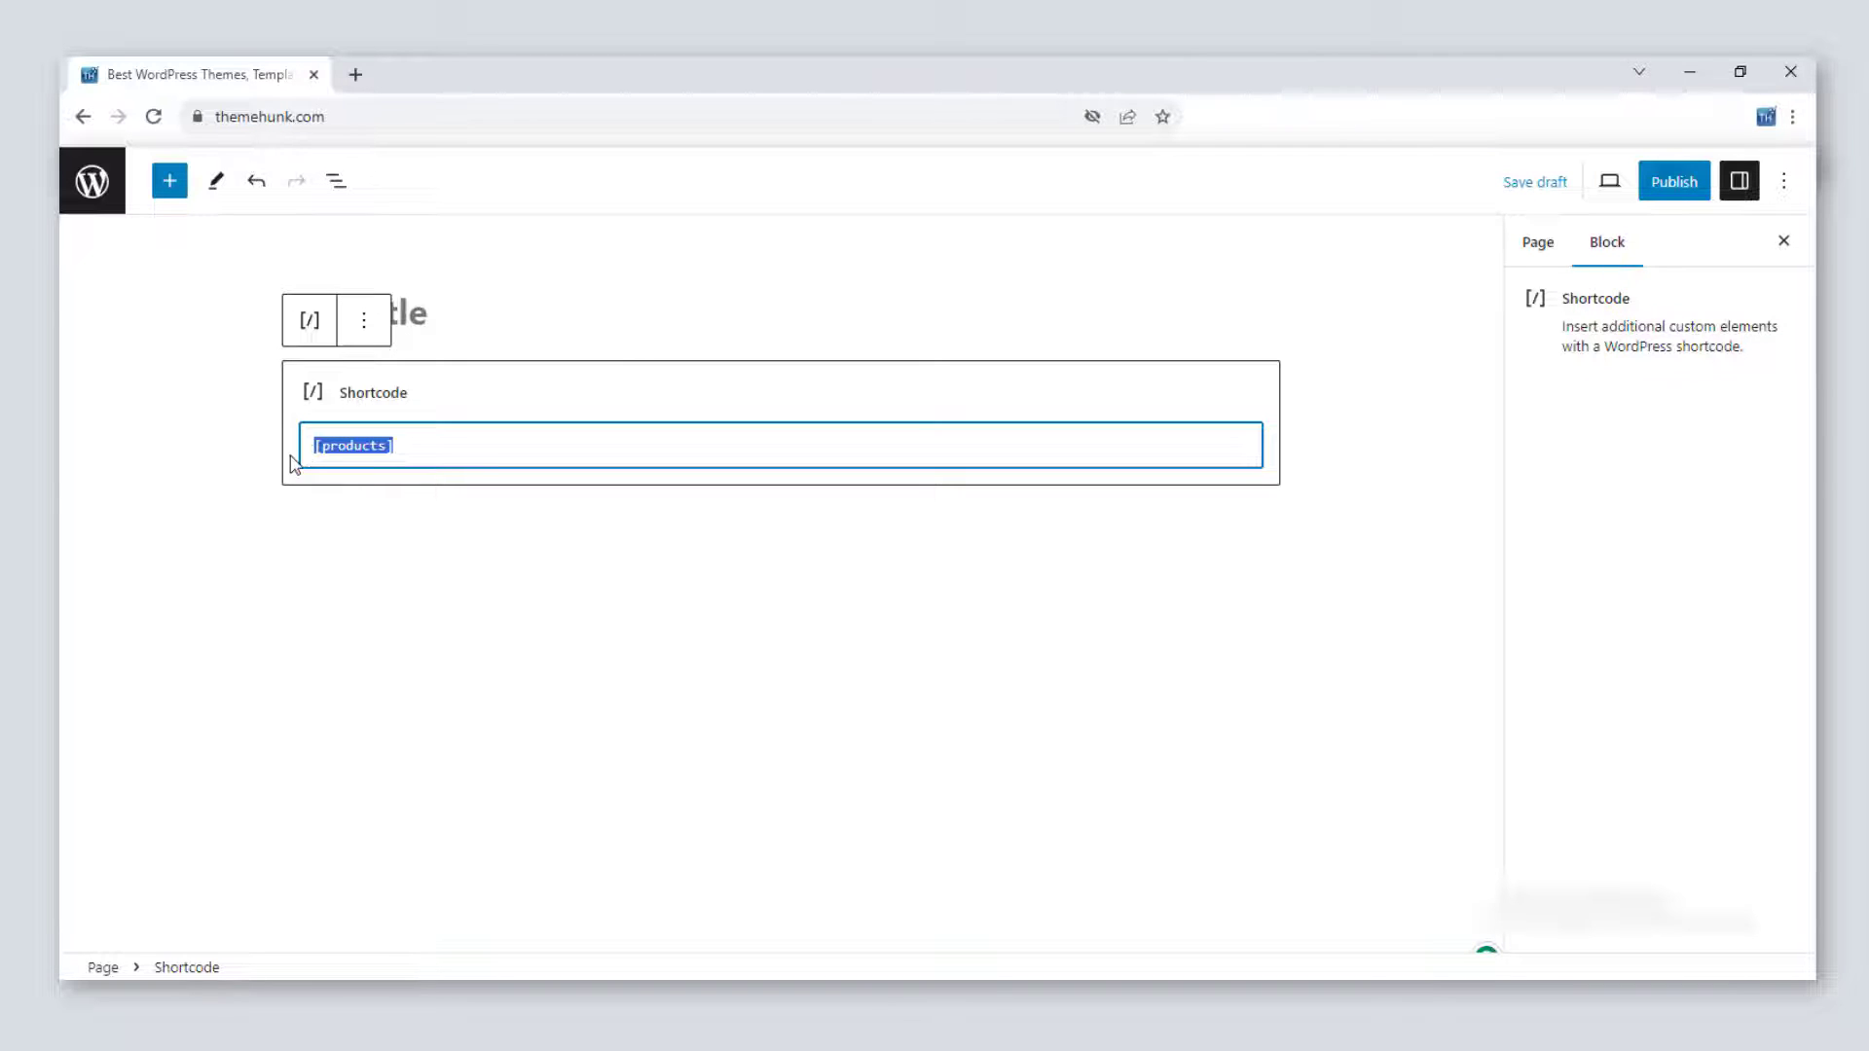
type("[product id=\"33\"]")
left_click(433, 449)
key("BackSpace")
key("BackSpace")
type("401")
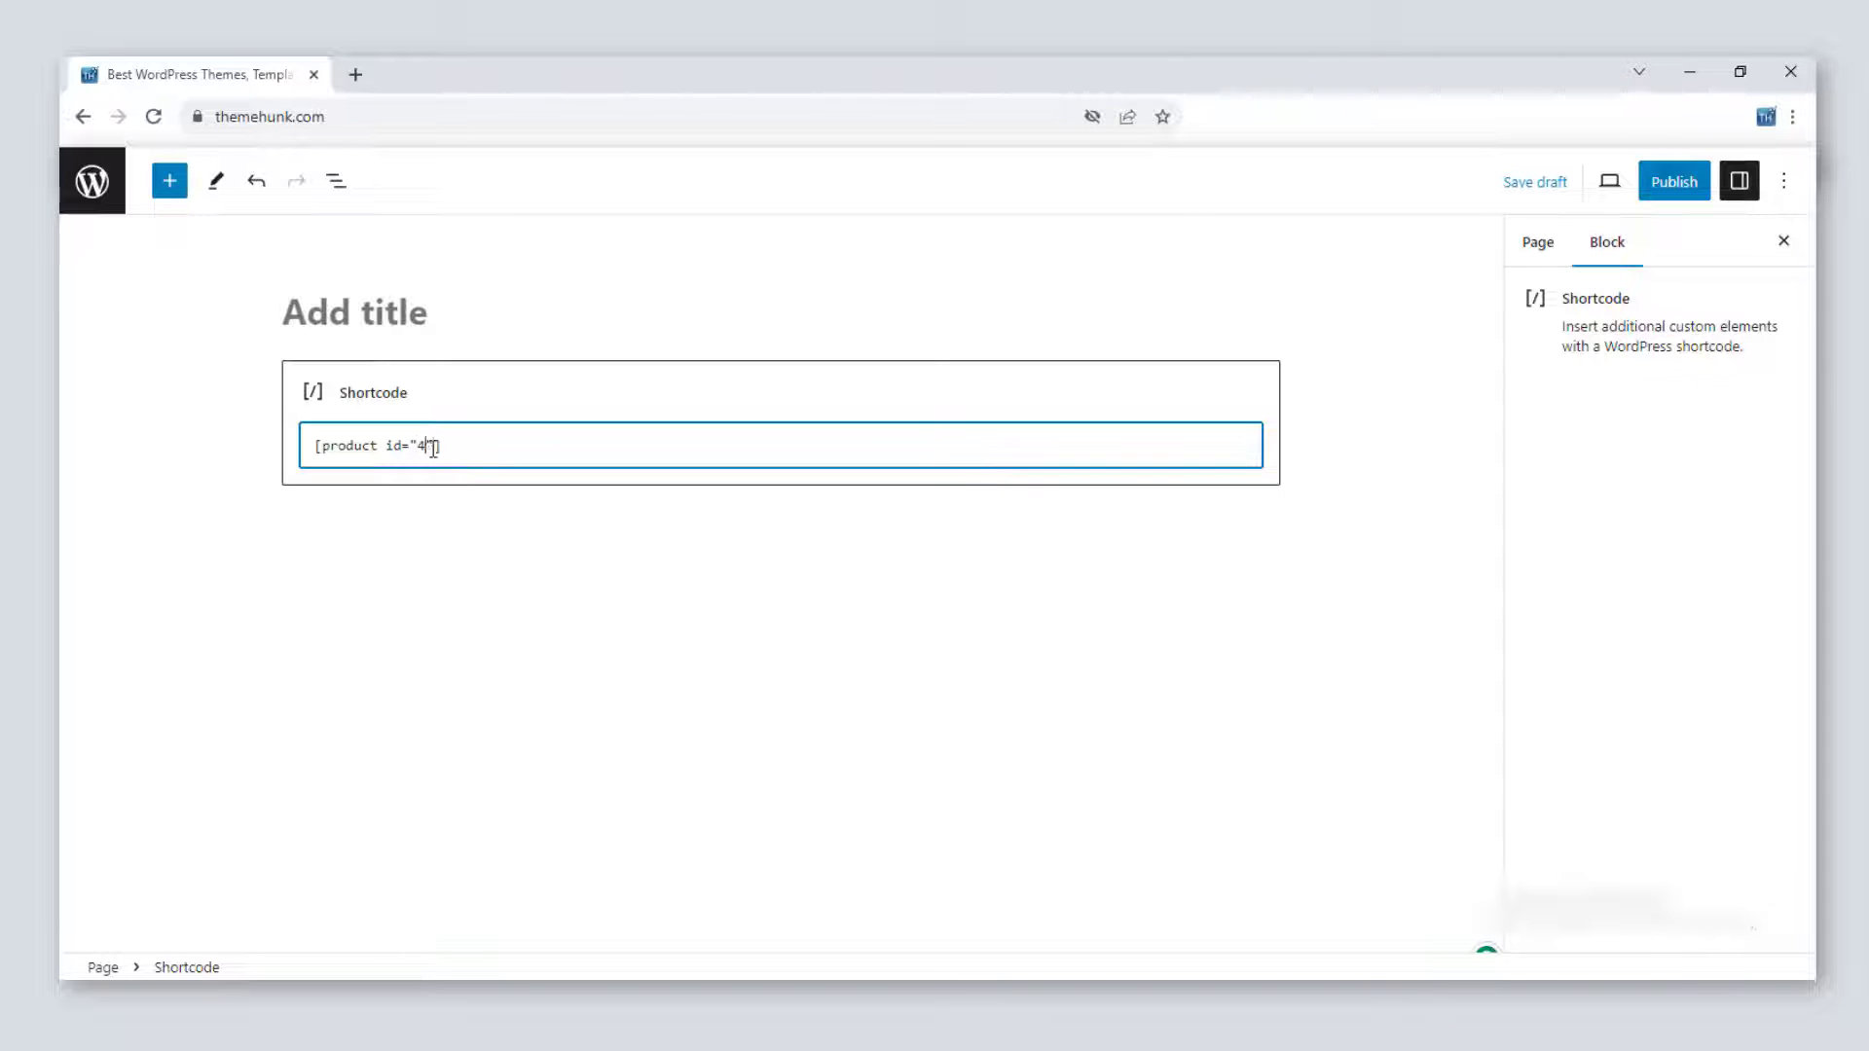
key("ctrl+s")
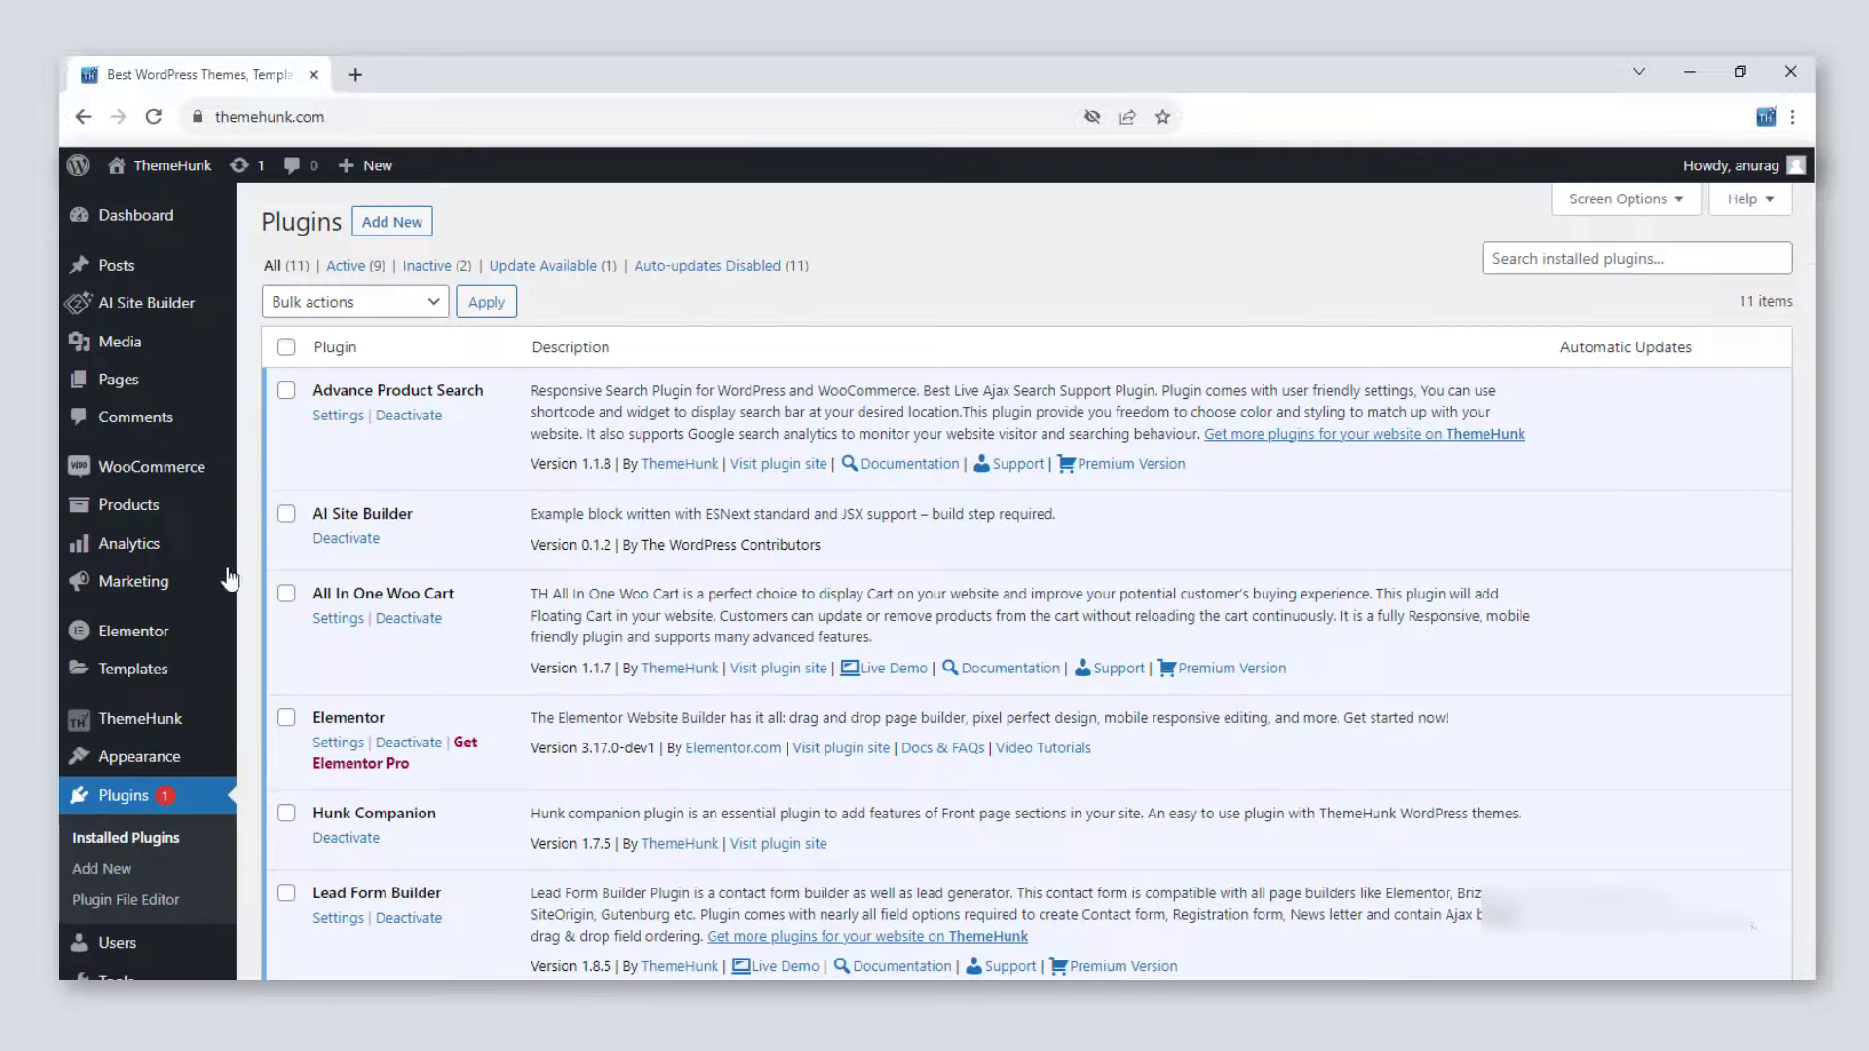
Browse the WooCommerce All Products list to check product IDs.
mouse_move(151, 514)
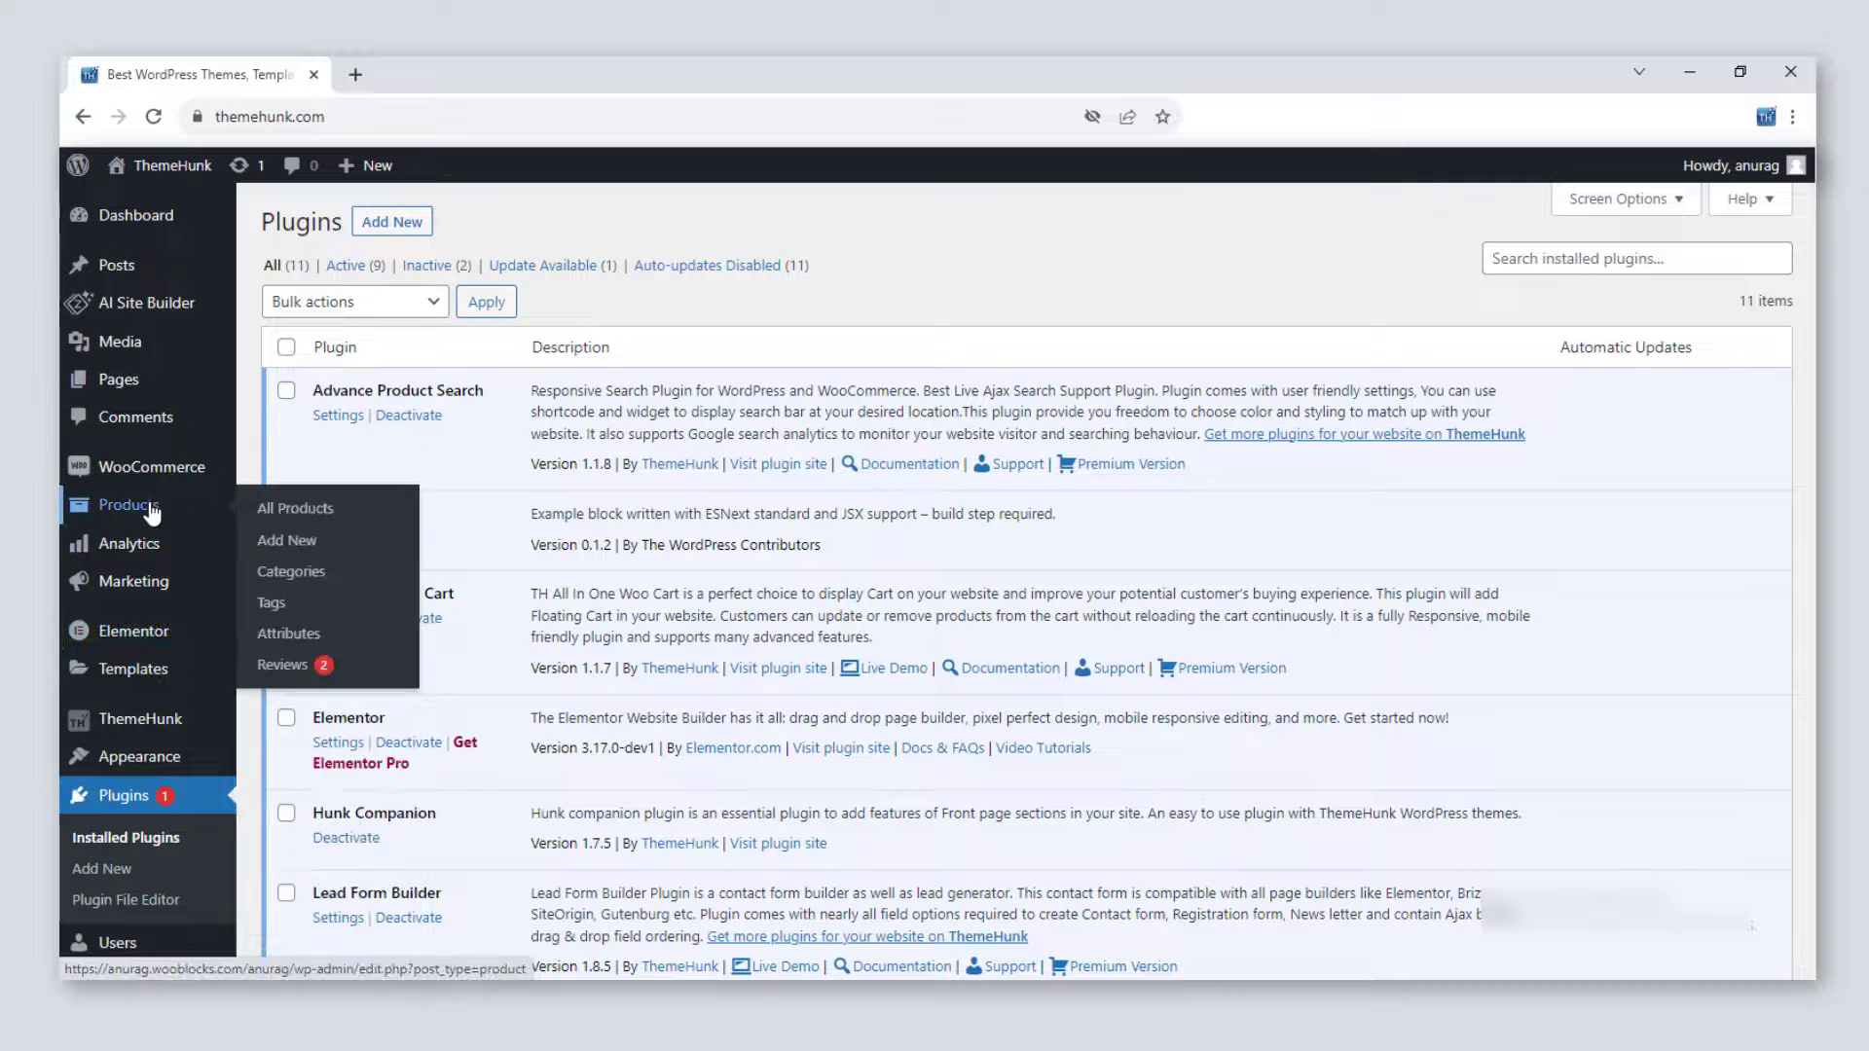
left_click(314, 519)
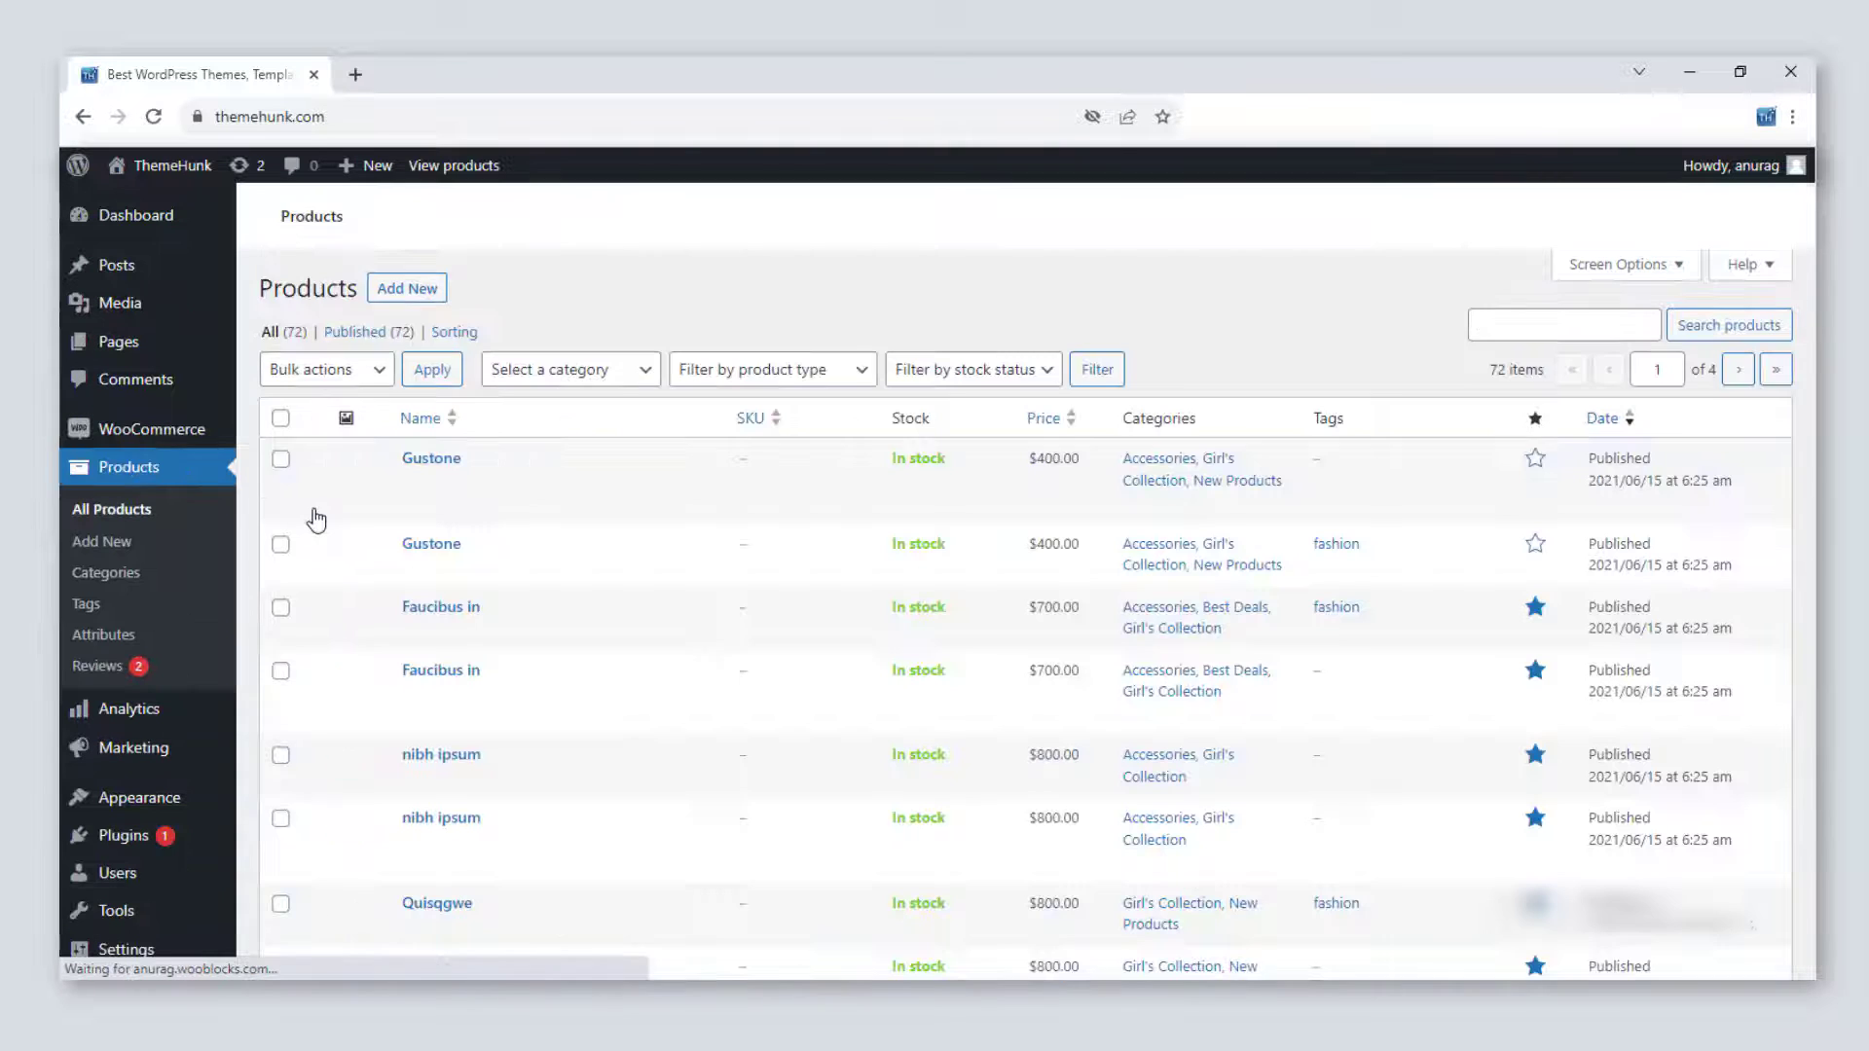
scroll(1365, 491, "down", 3)
scroll(1368, 493, "down", 7)
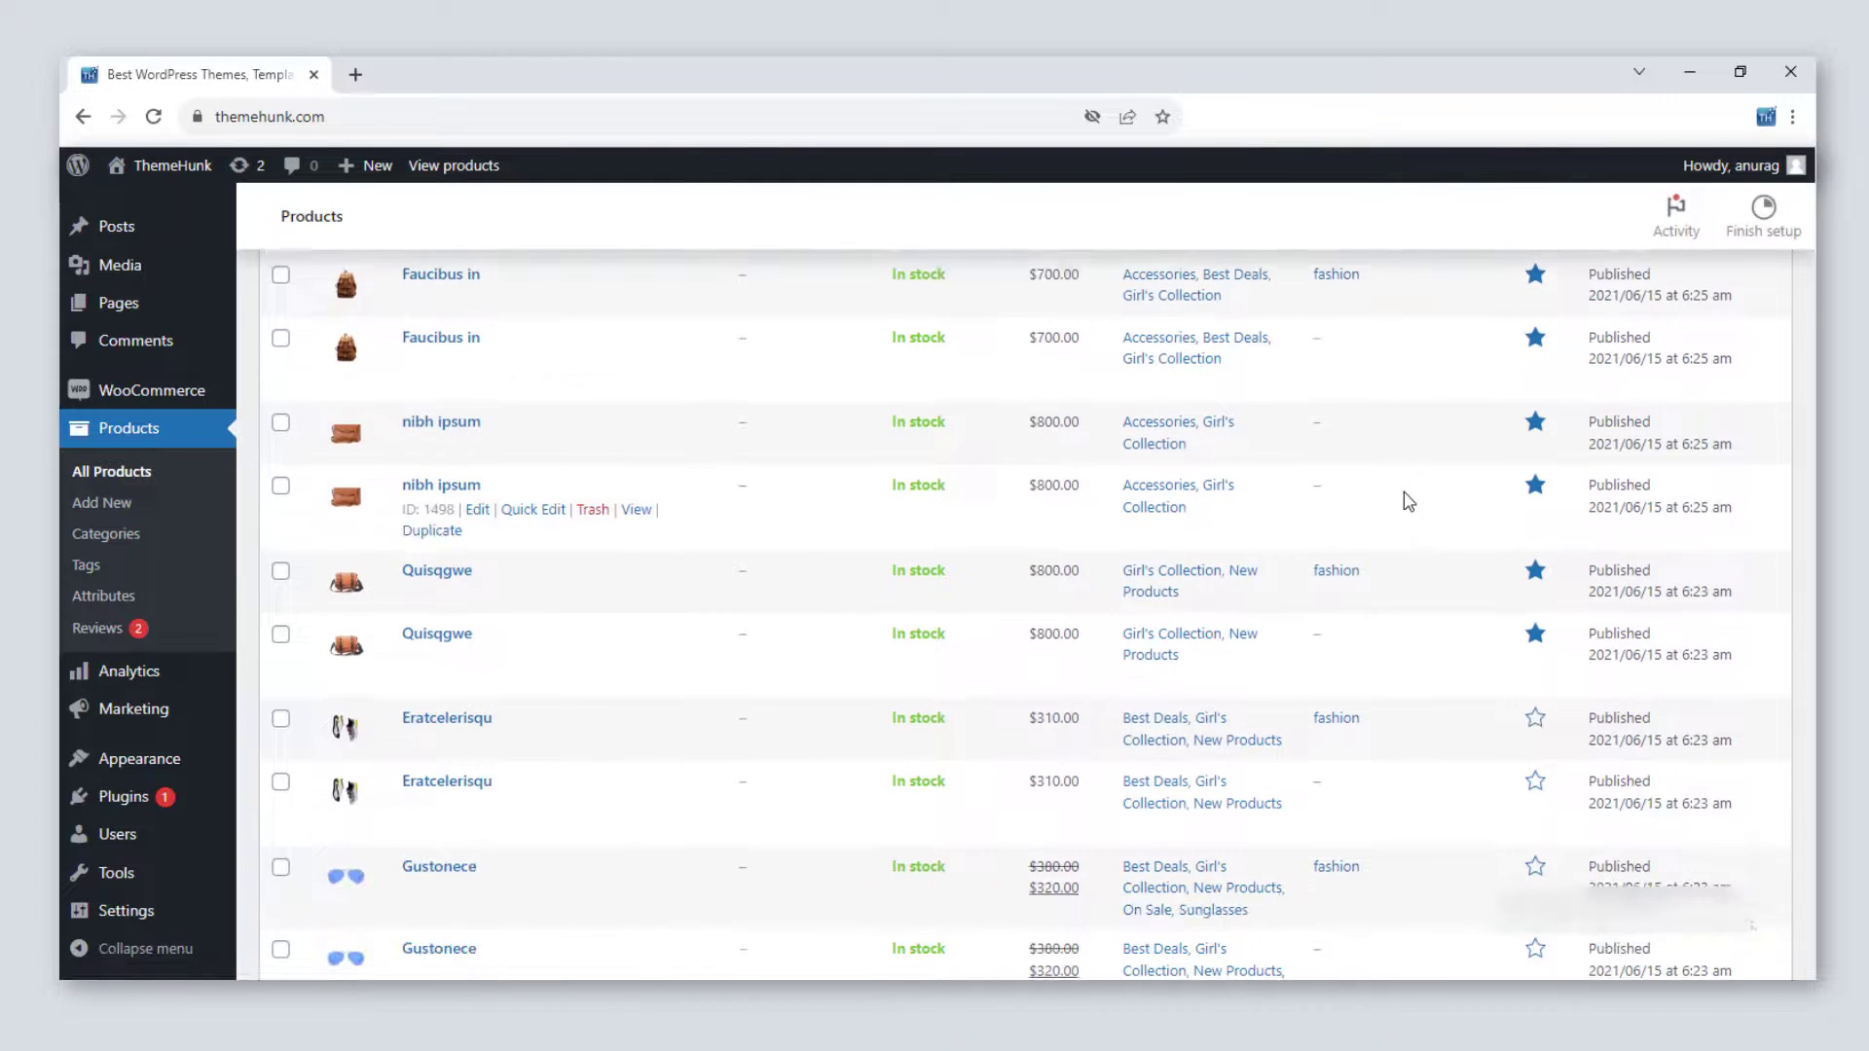
scroll(1362, 491, "up", 10)
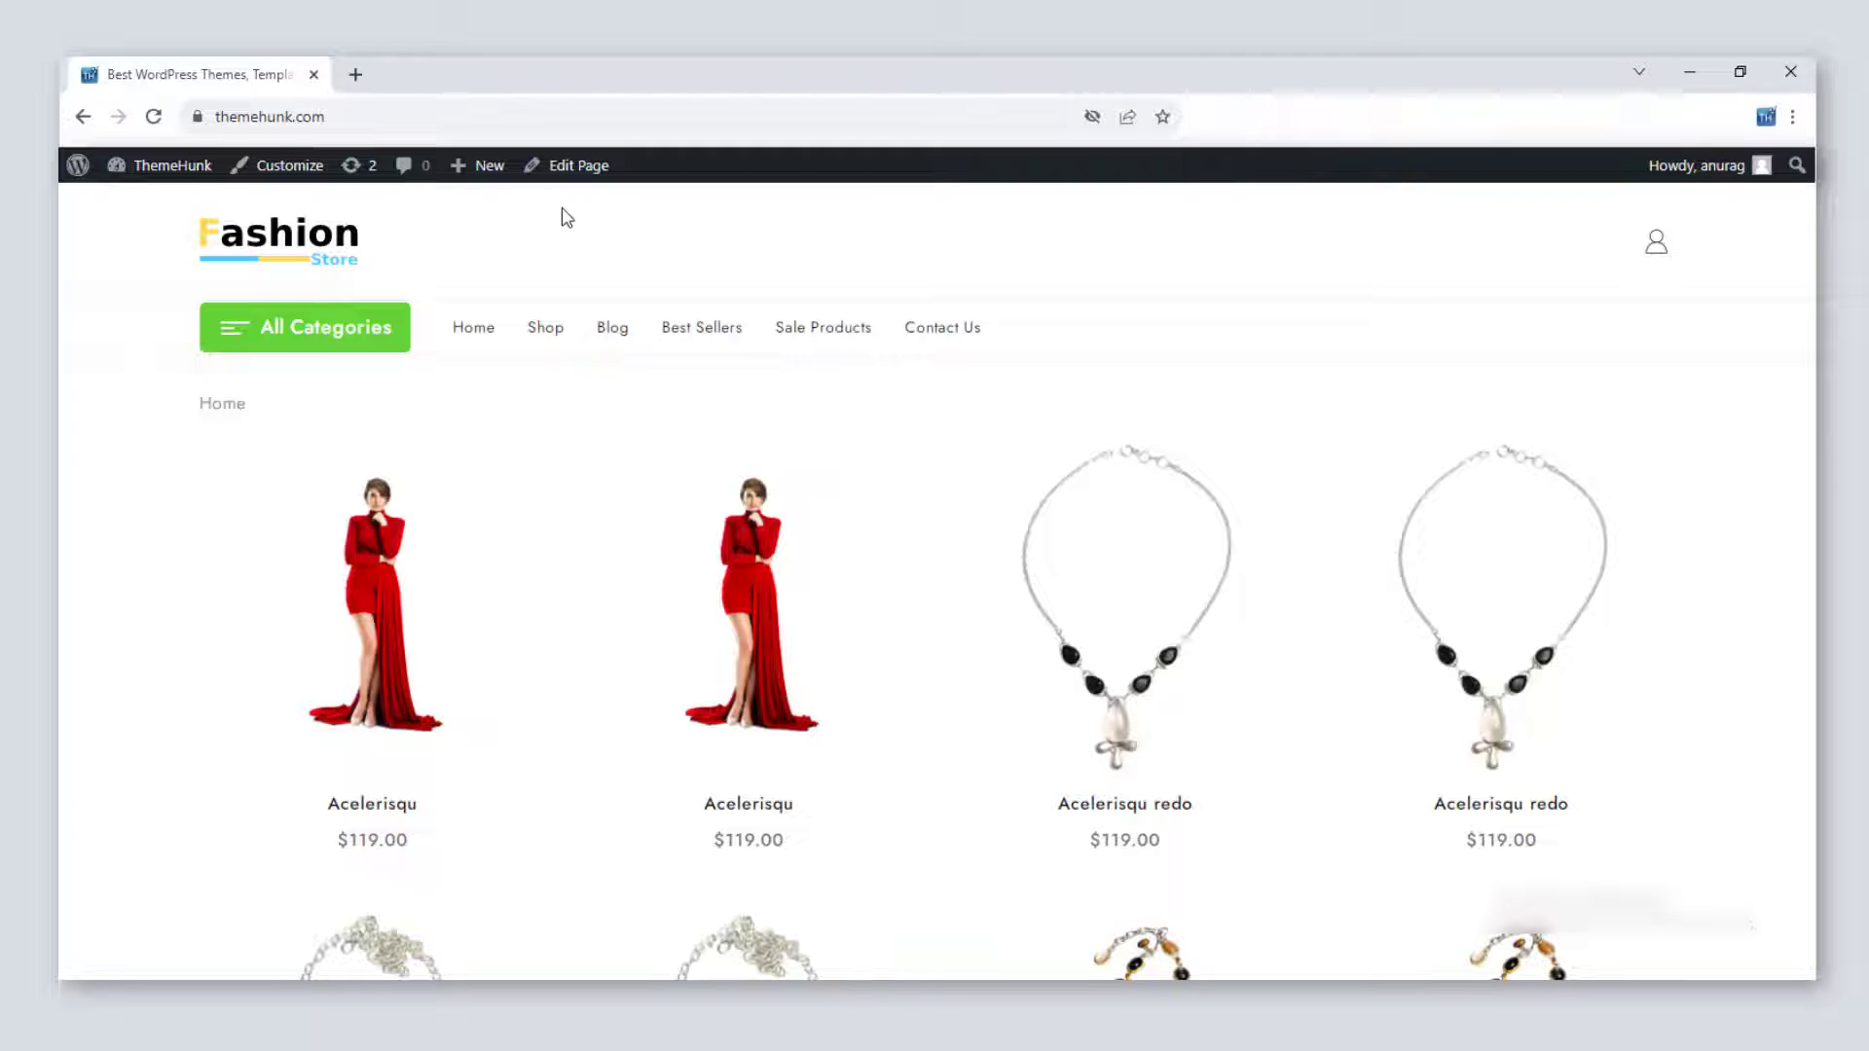
Preview product 401 alone, then change the shortcode to [products ids="401, 695, 696, 697"].
key("F5")
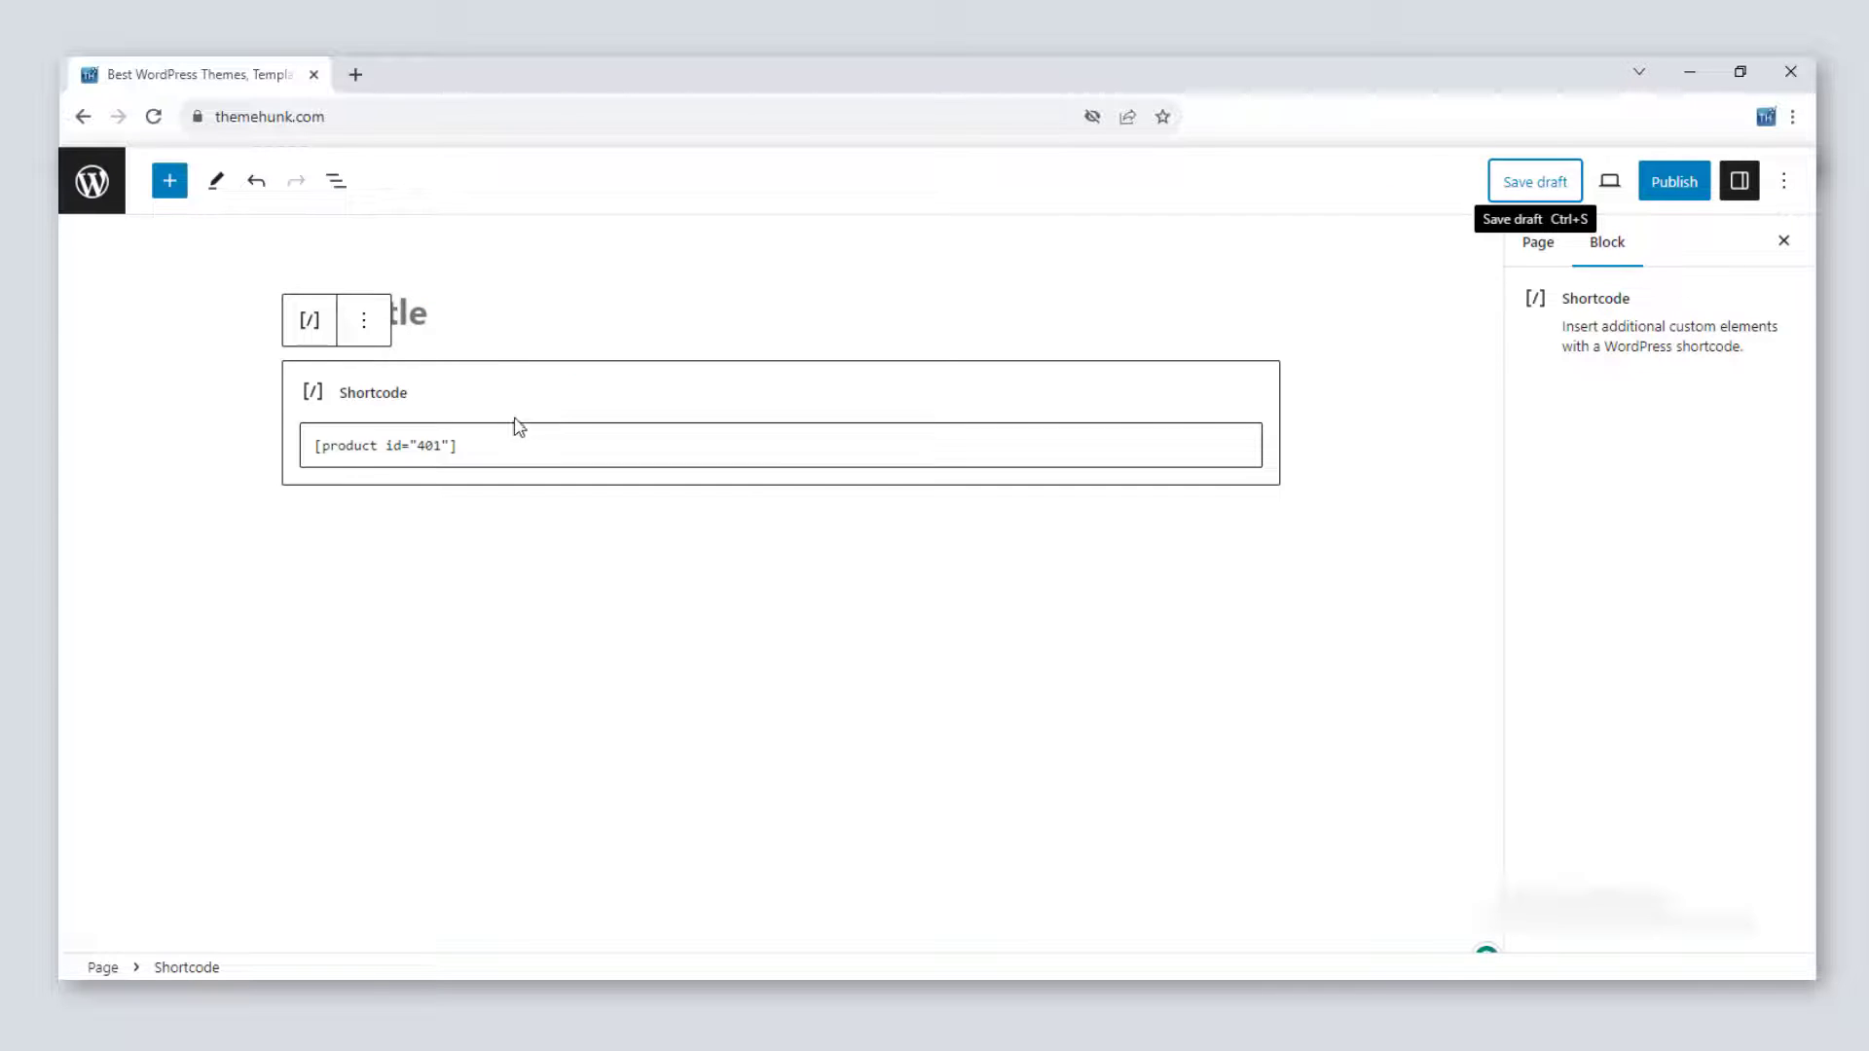
left_click(417, 460)
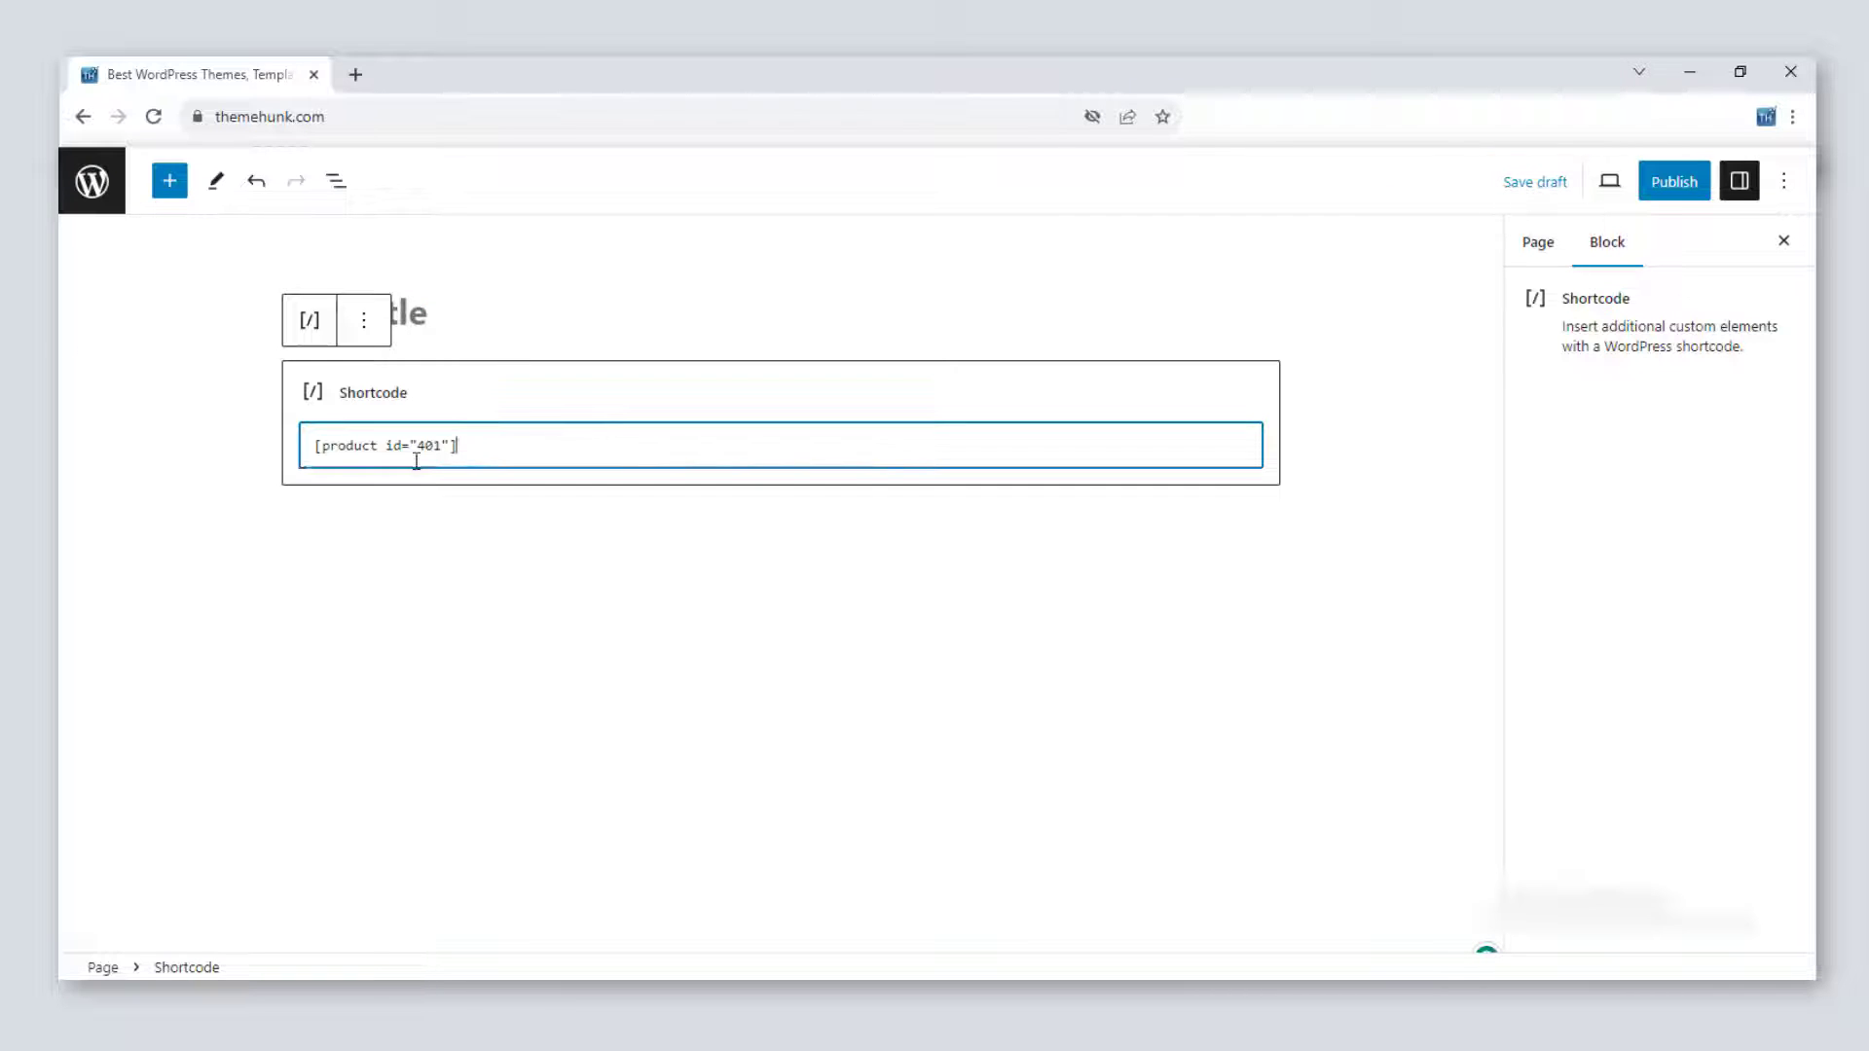
key("ctrl+a")
type("[products ids=\"1, 2, 3, 4, 5\"]")
left_click_drag(437, 451, 545, 447)
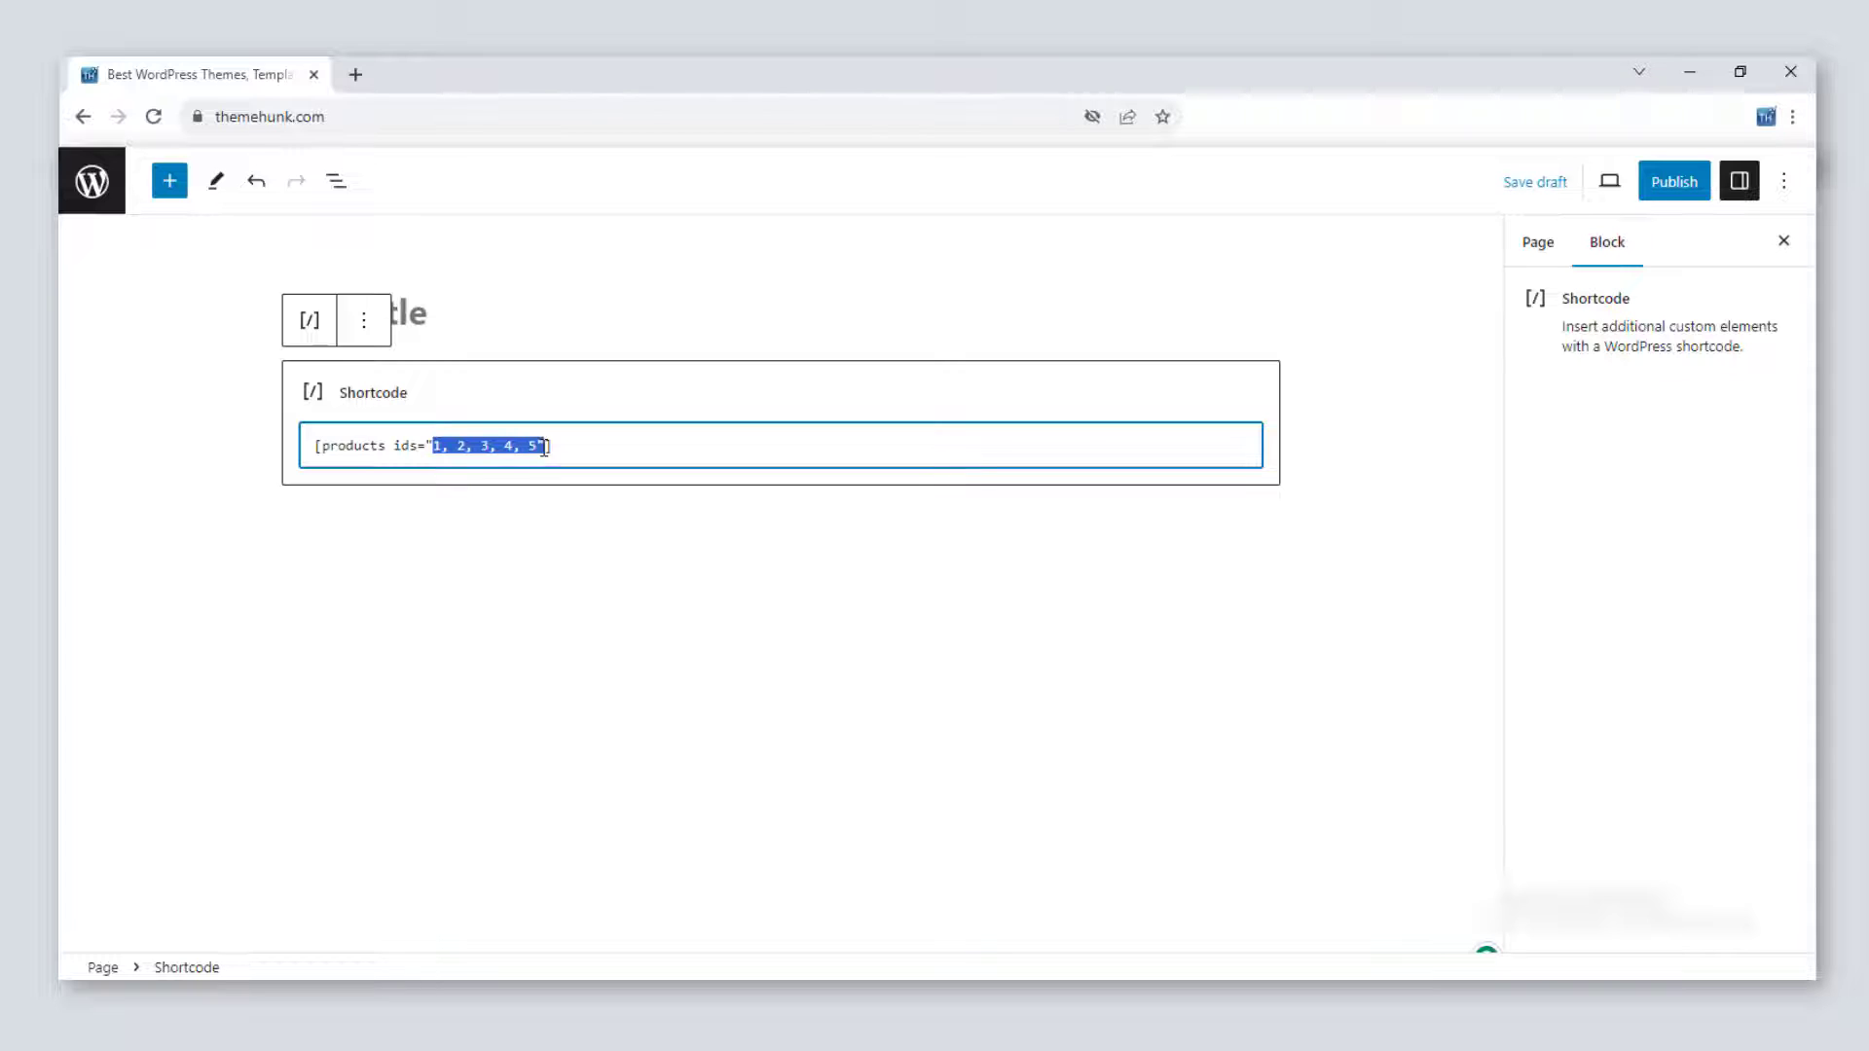
type("401")
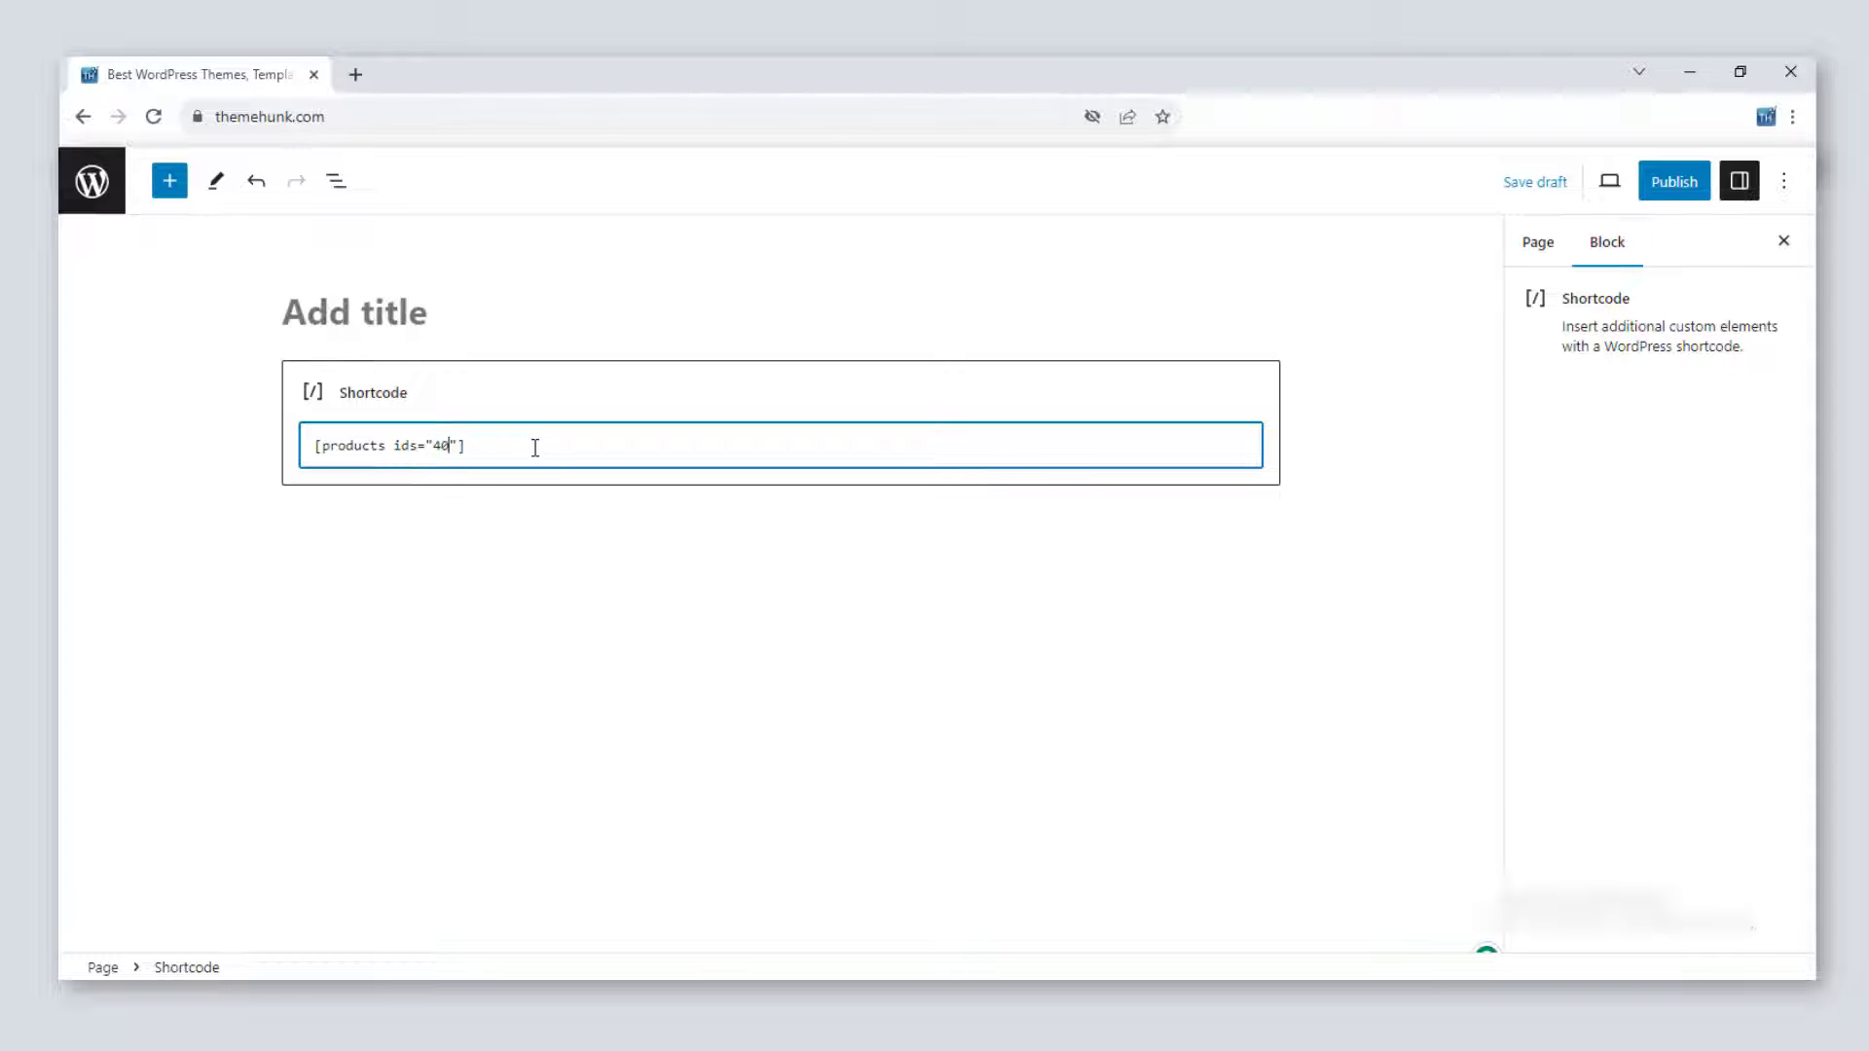
type(", 695, 696, 697")
Save the draft and reload the preview to show the four products.
left_click(1561, 183)
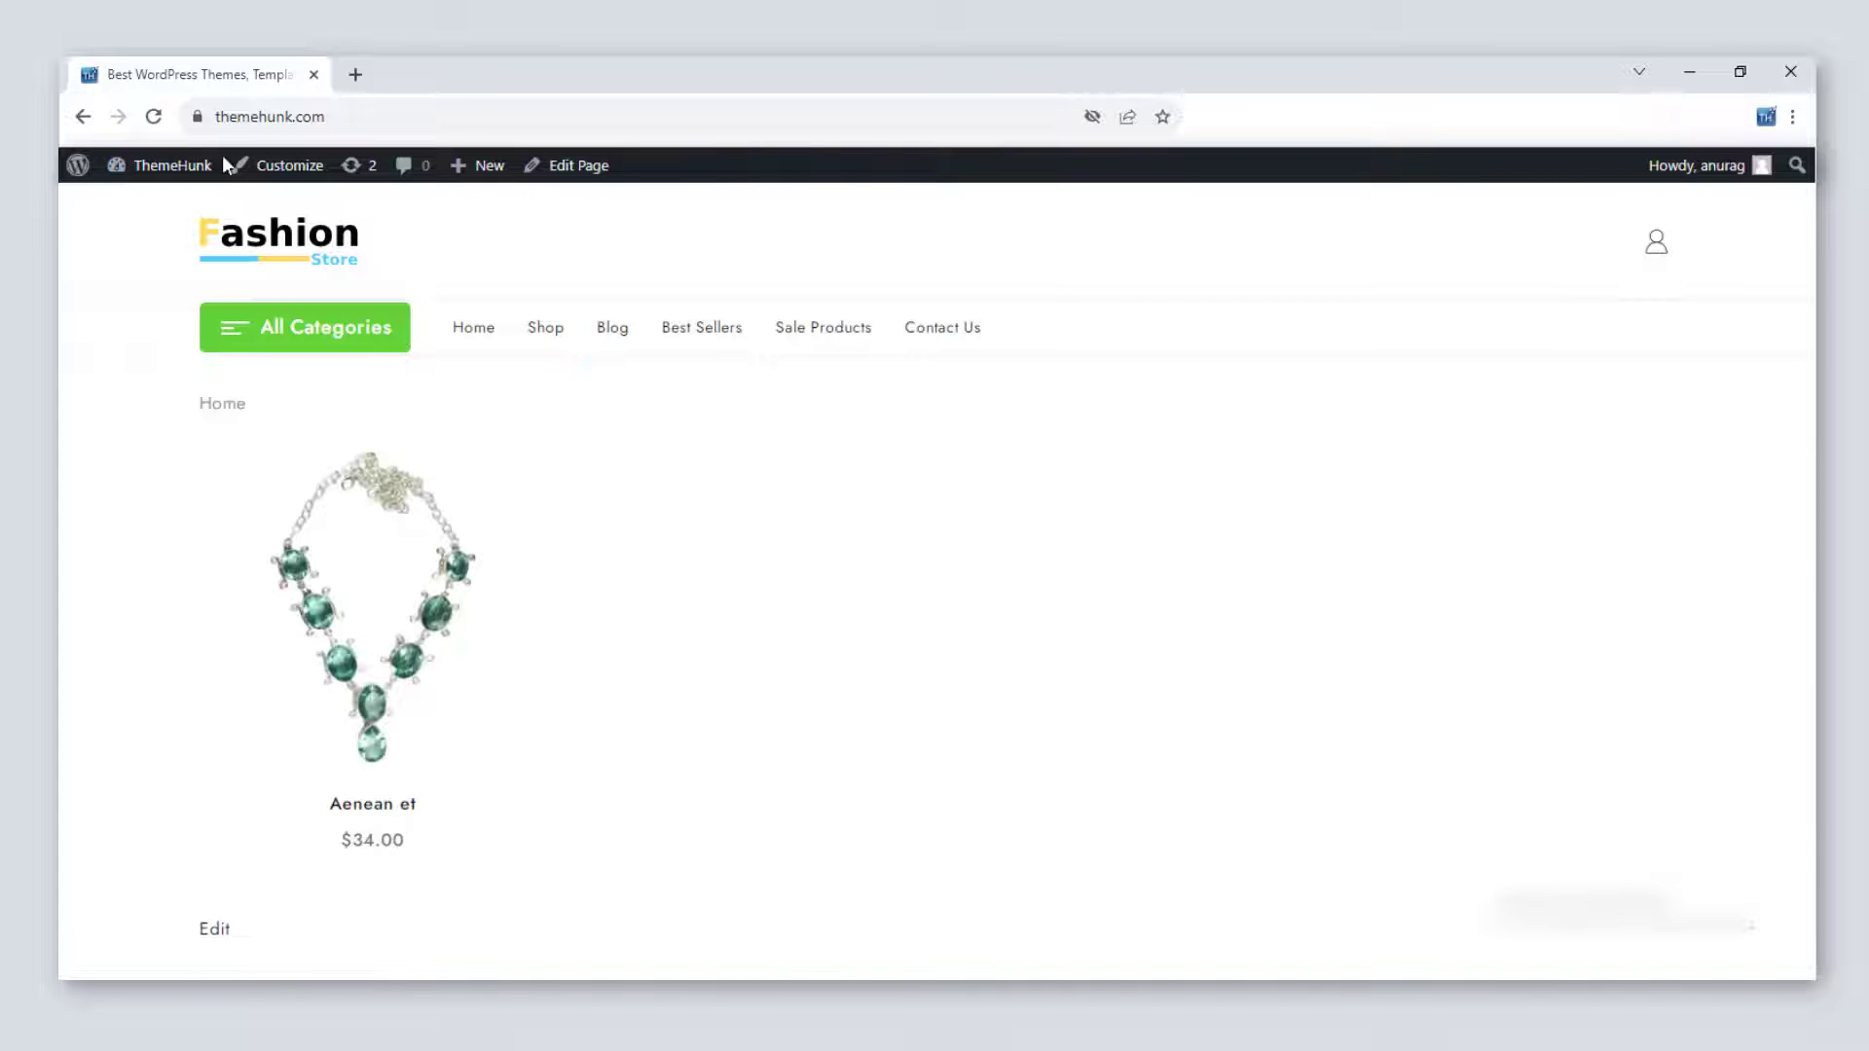
key("F5")
scroll(1768, 509, "down", 5)
scroll(1769, 509, "up", 5)
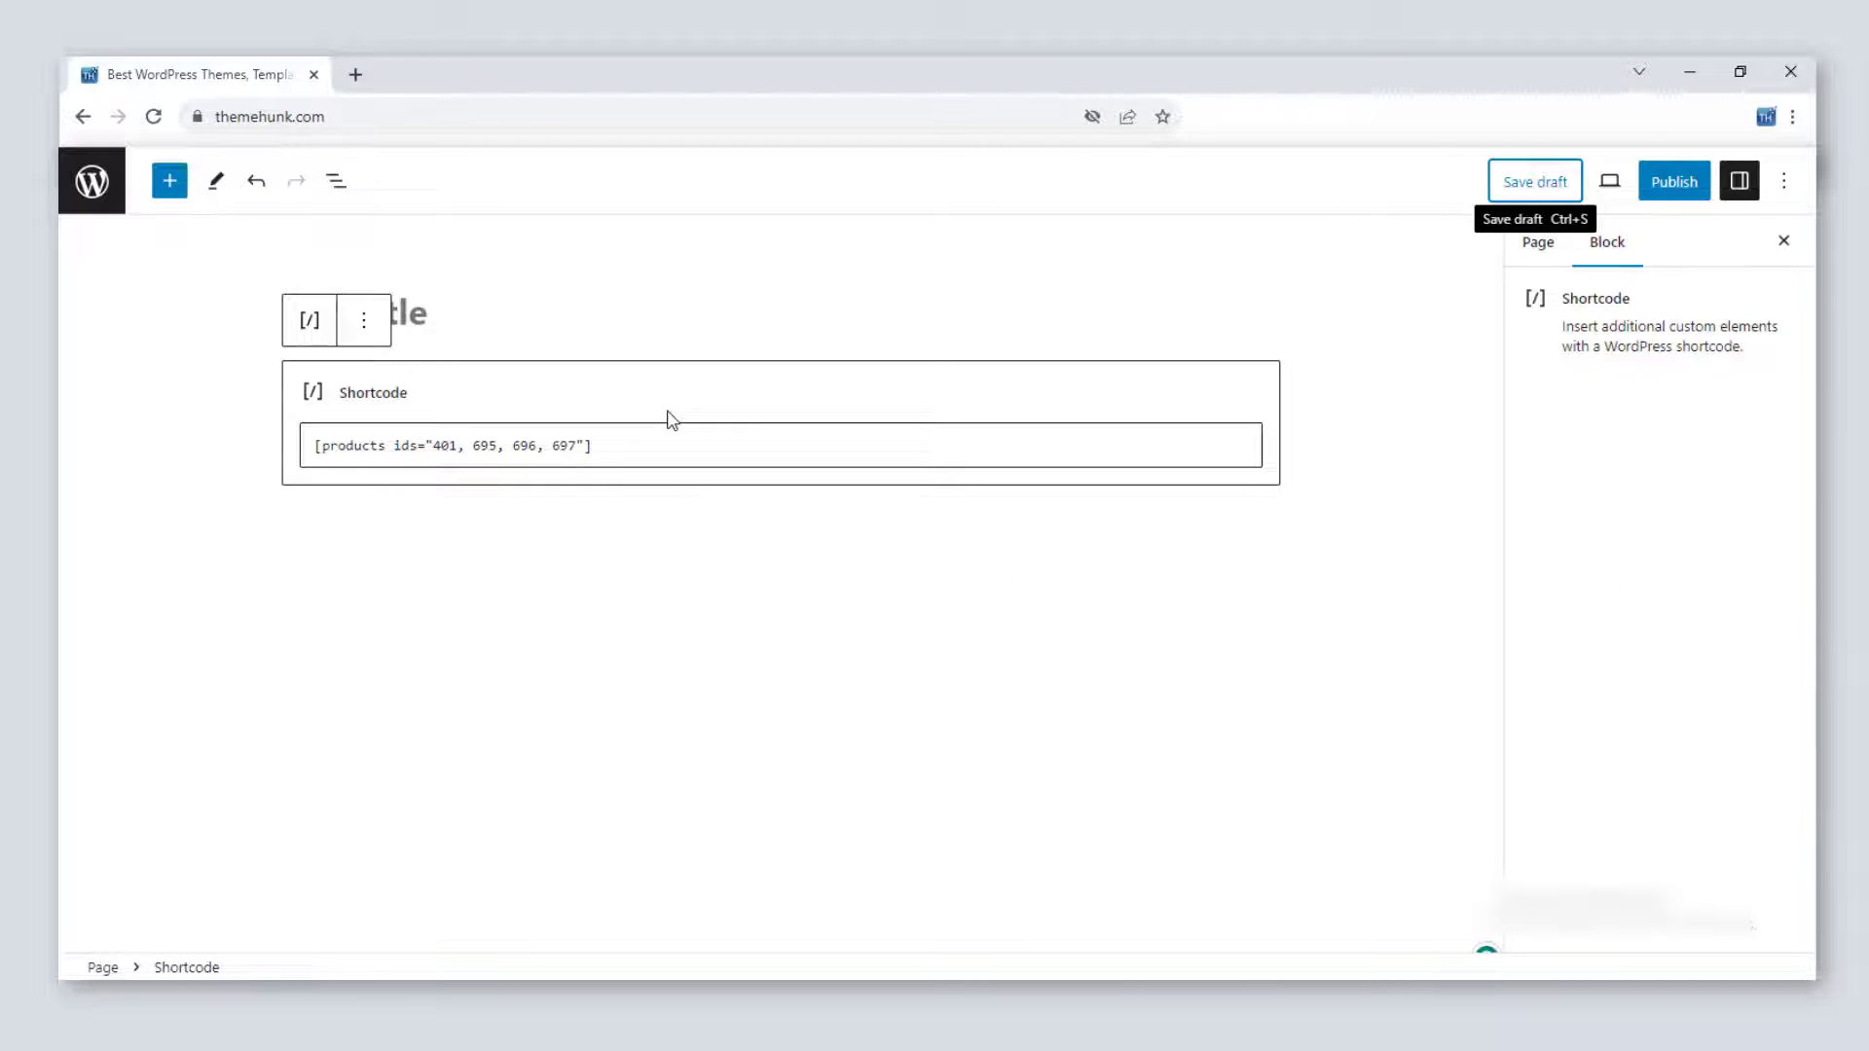
Replace the product IDs shortcode with the popular on-sale products shortcode and save the draft.
left_click_drag(632, 445, 294, 472)
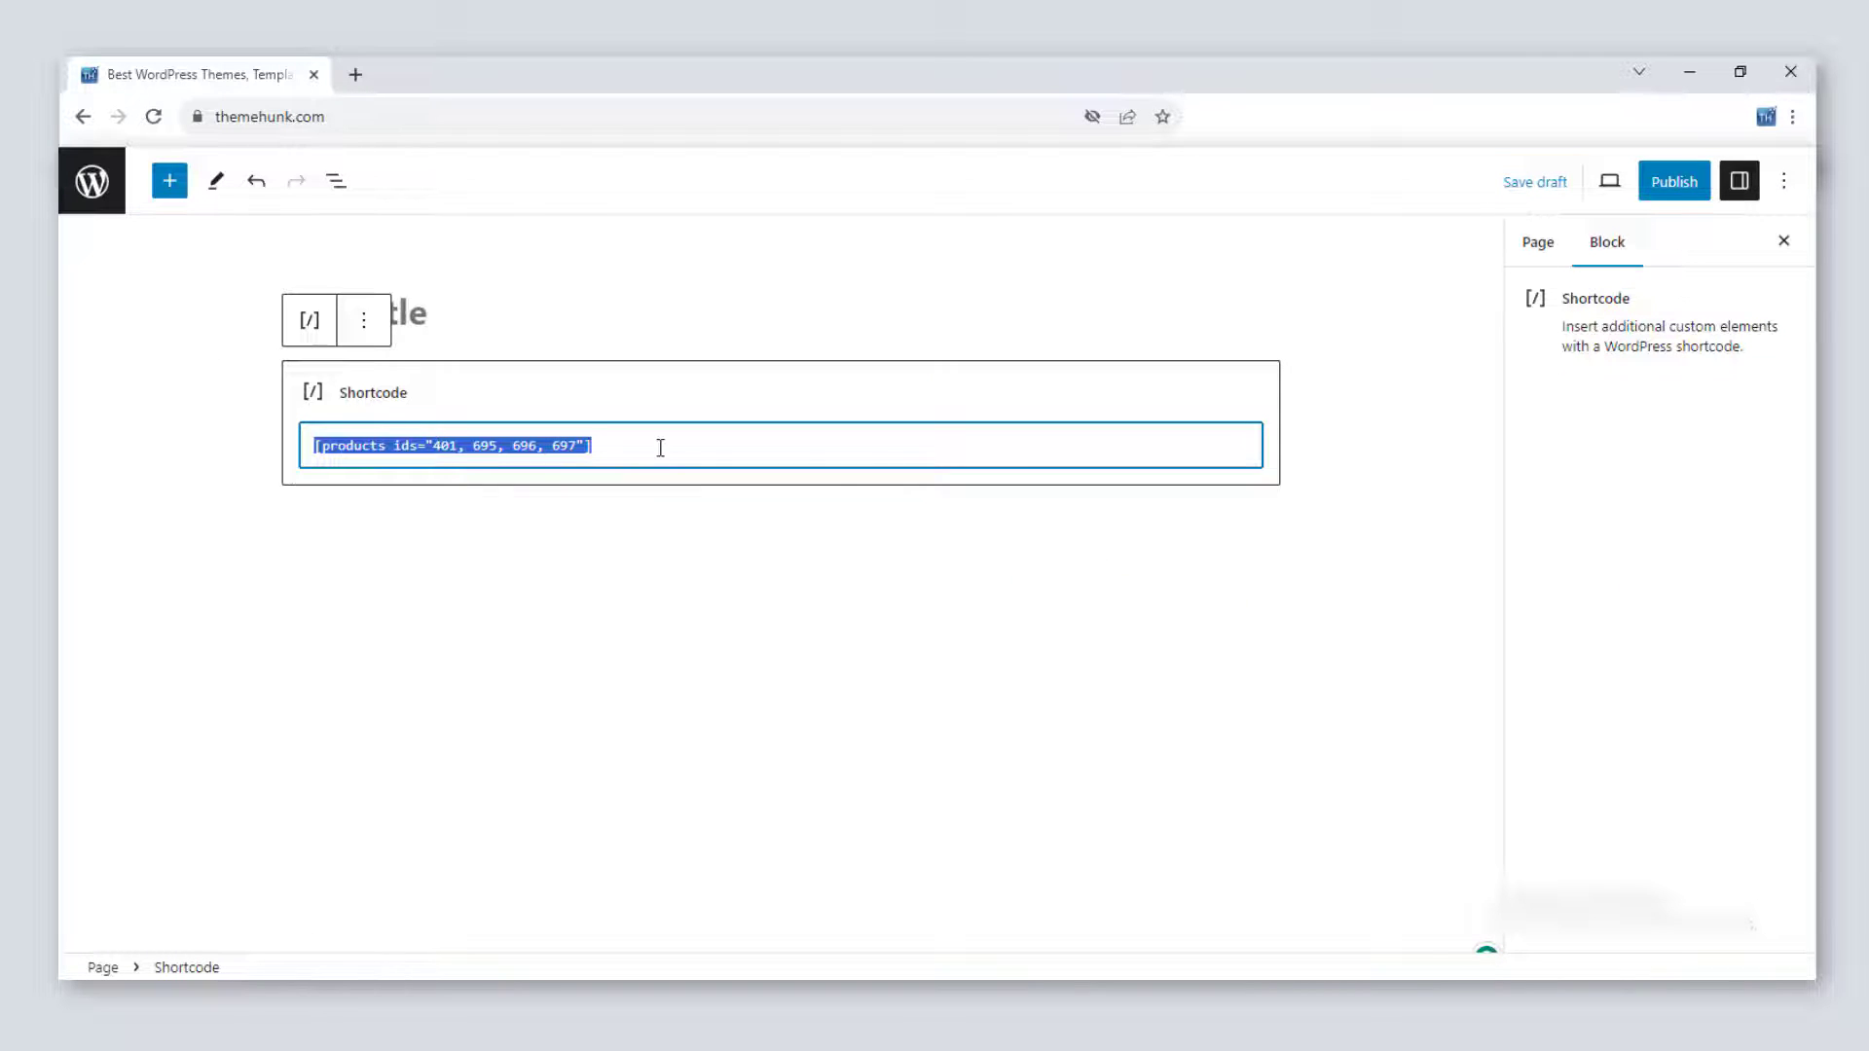
type("[products limit=\"4\" columns=\"4\" orderby=\"popularity\" class=\"quick-sale\" on_sale=\"true\" ]")
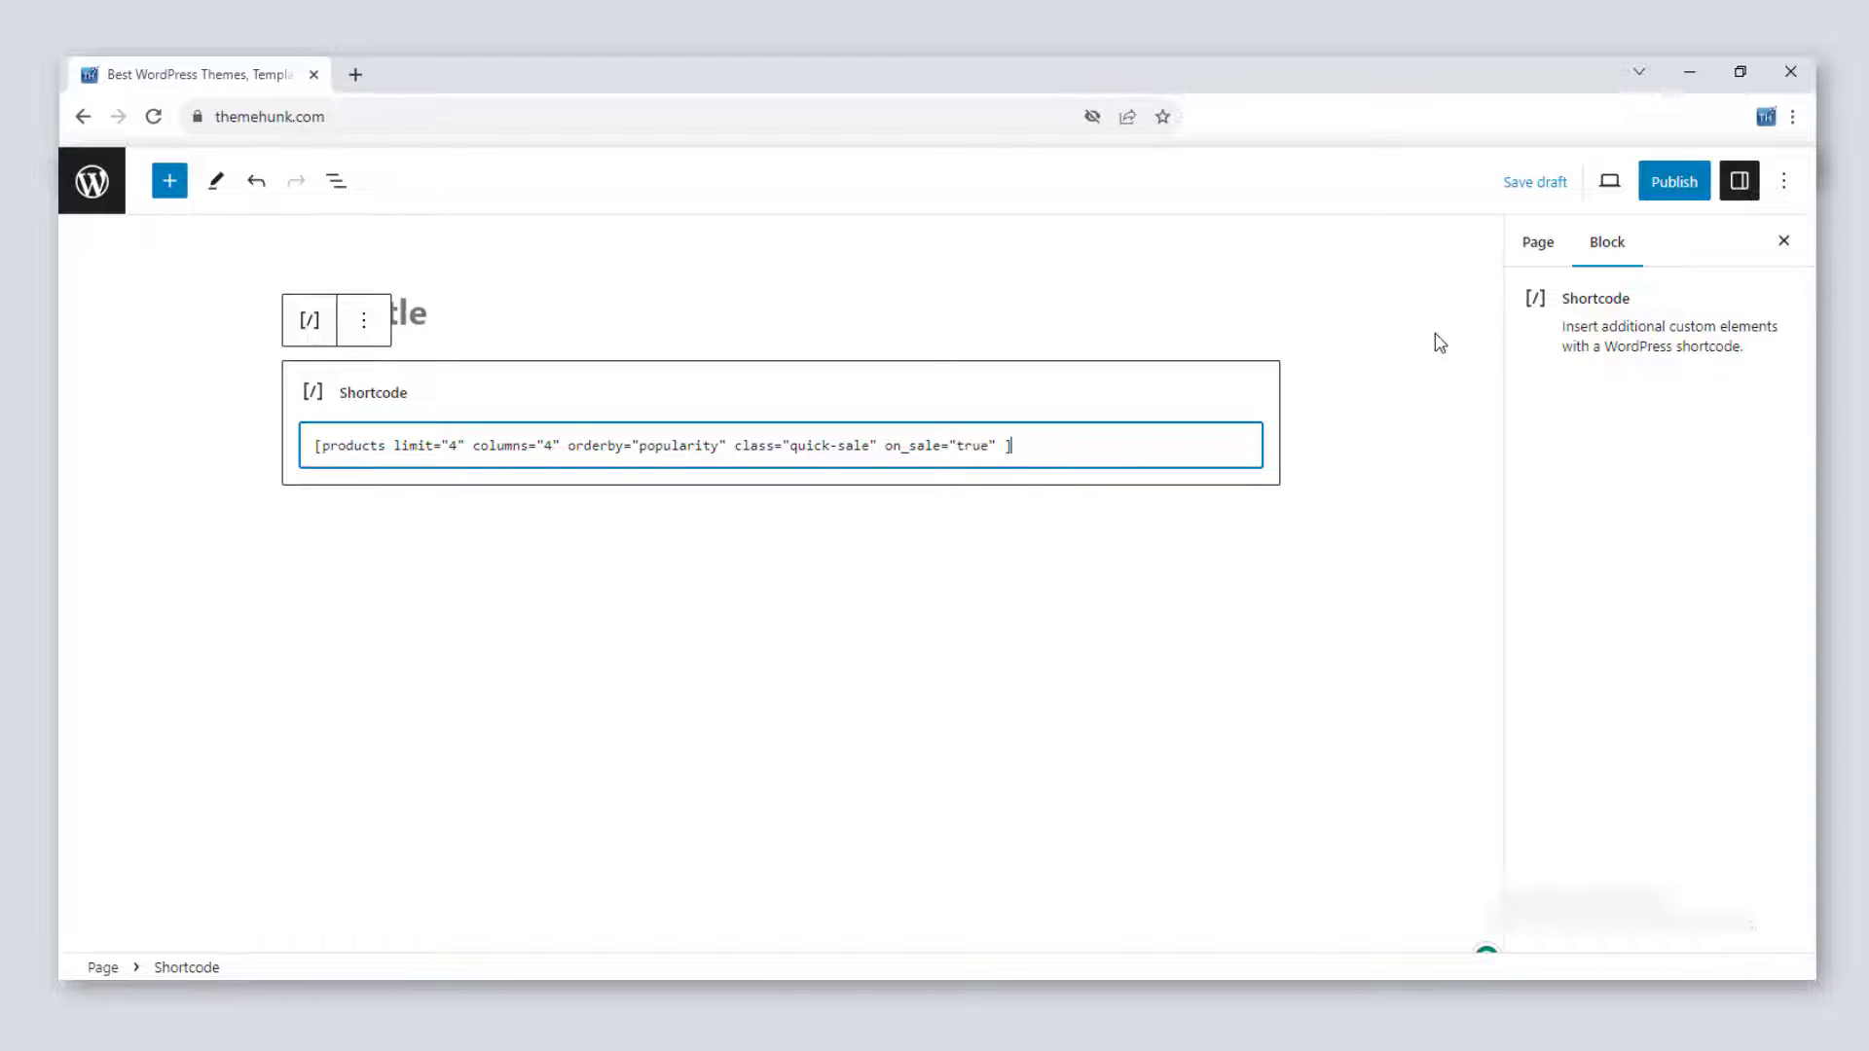
left_click(1535, 182)
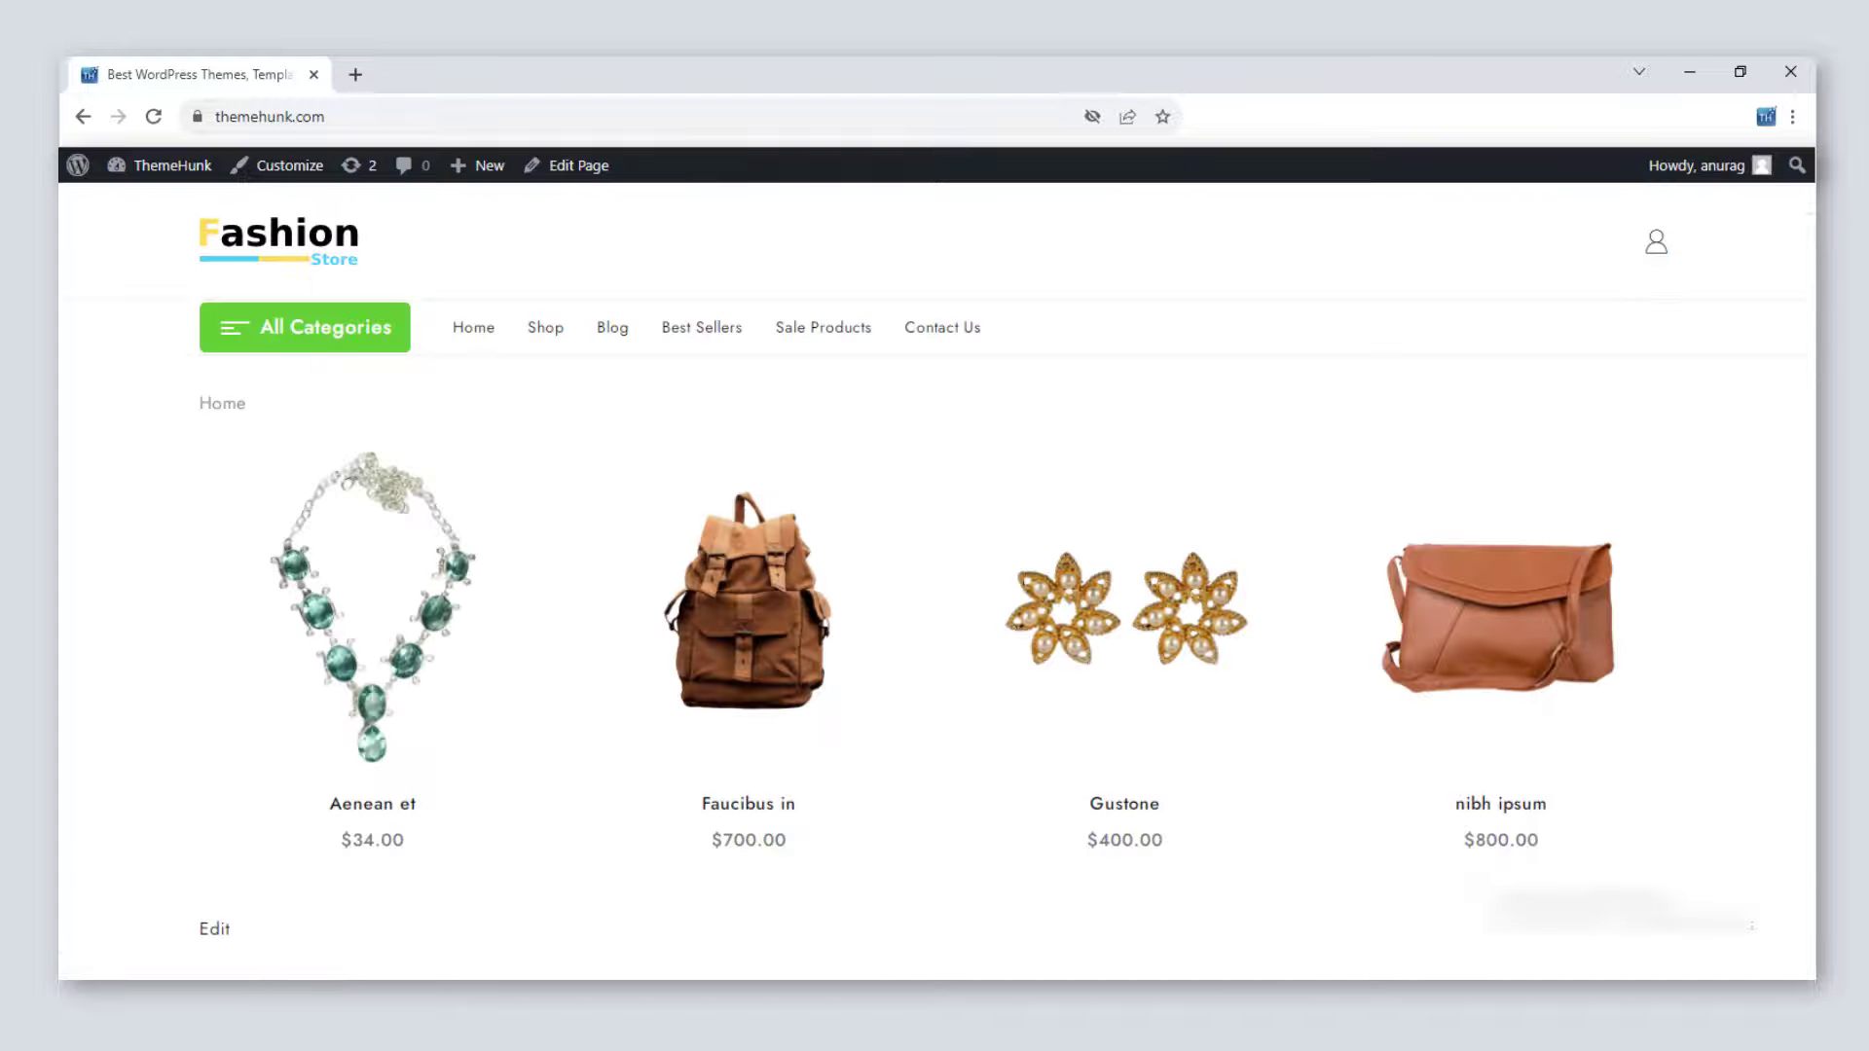
Reload the storefront preview and scroll through the on-sale product listing.
key("F5")
scroll(1044, 515, "down", 1)
scroll(1039, 513, "down", 1)
scroll(1038, 513, "up", 2)
scroll(1017, 526, "down", 1)
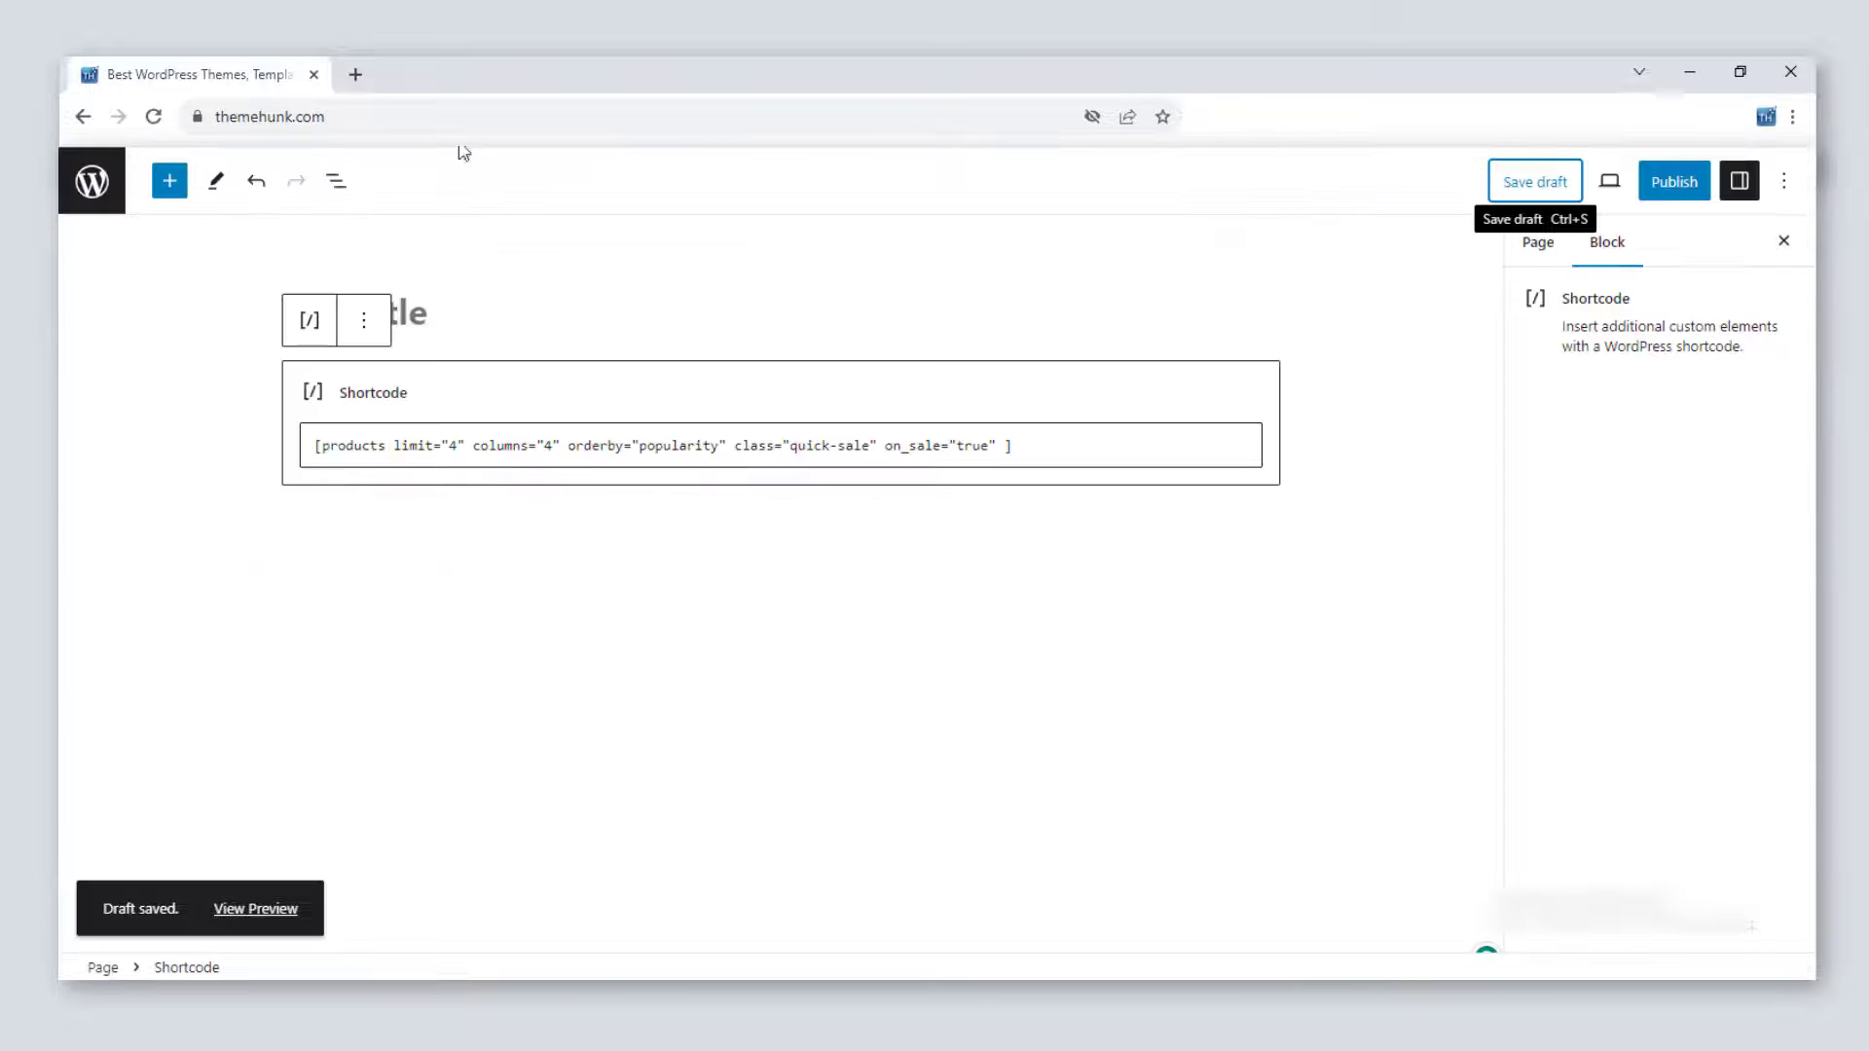
Replace the shortcode with the featured-products shortcode and save the draft.
left_click_drag(1113, 448, 242, 506)
type("[products limit=\"4\" columns=\"4\" visibility=\"featured\" ]")
left_click(1527, 182)
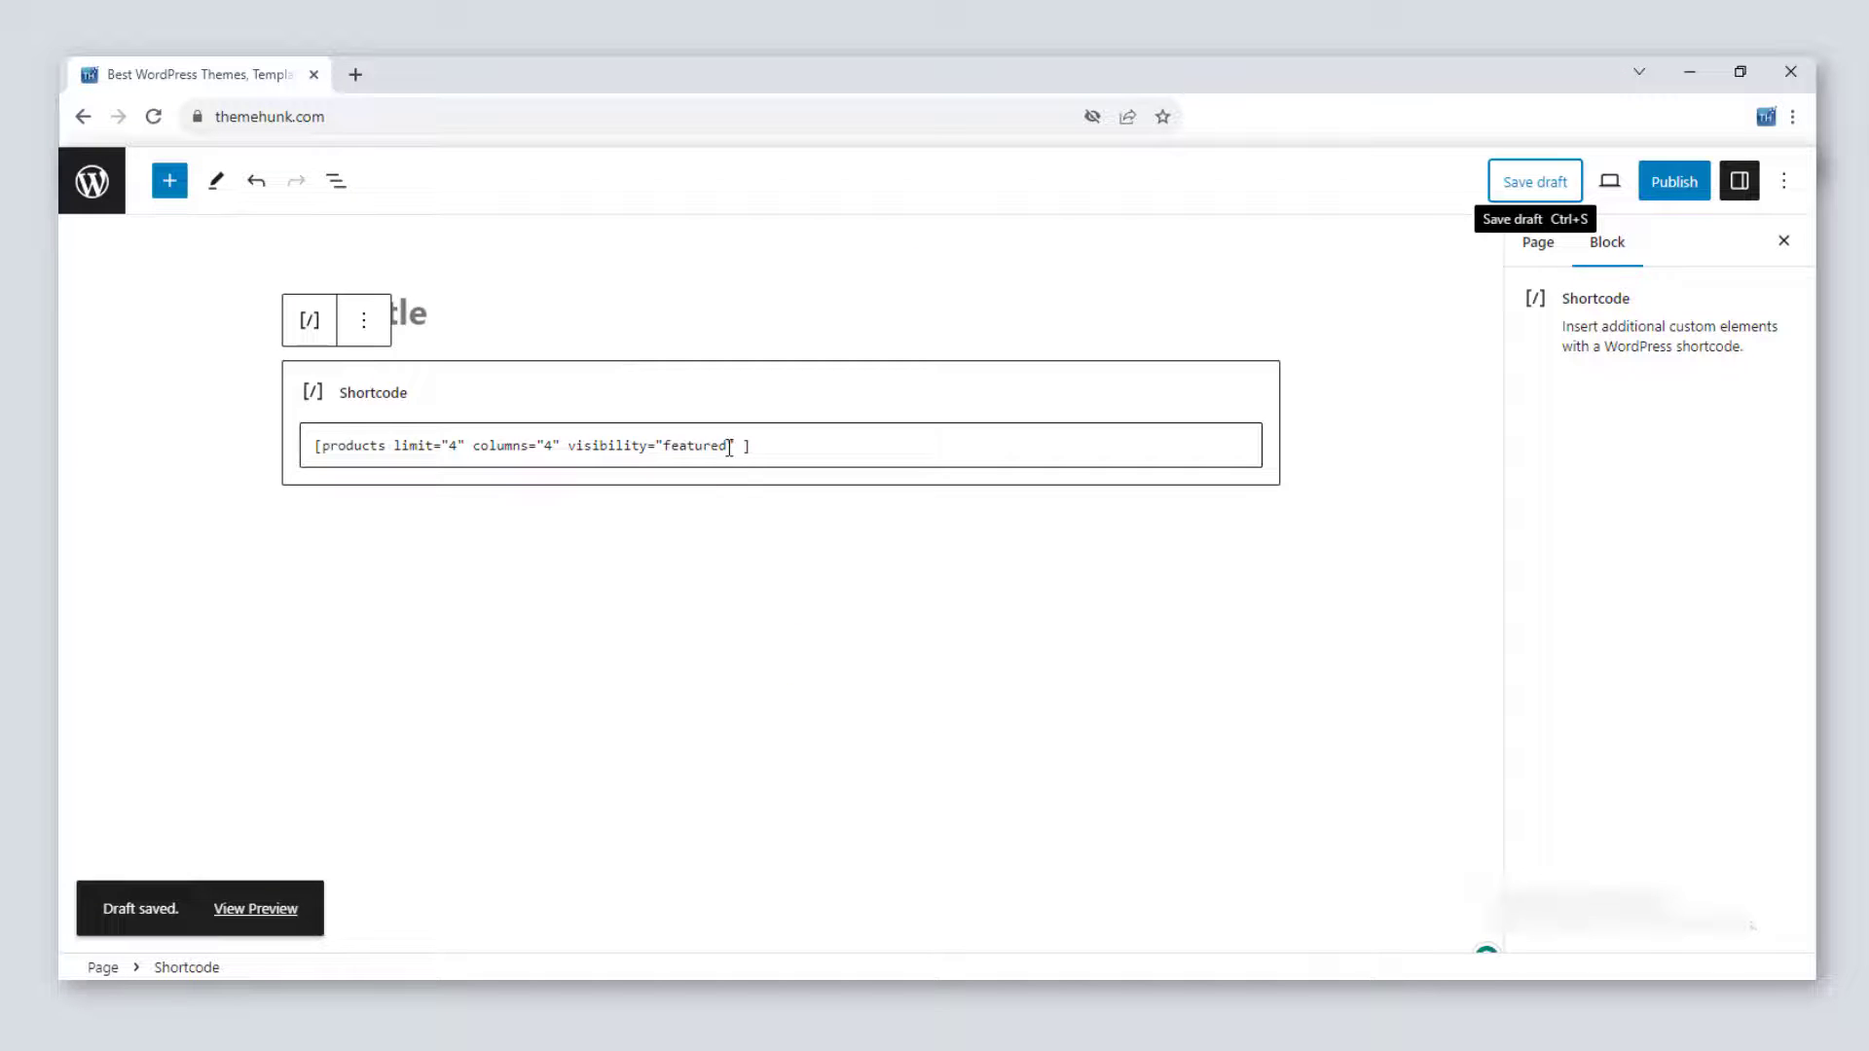
Replace the shortcode with [products limit="3" columns="3" best_selling="true"].
left_click(763, 435)
left_click_drag(752, 445, 256, 454)
type("[products limit=\"3\" columns=\"3\" best_selling=\"true\"]")
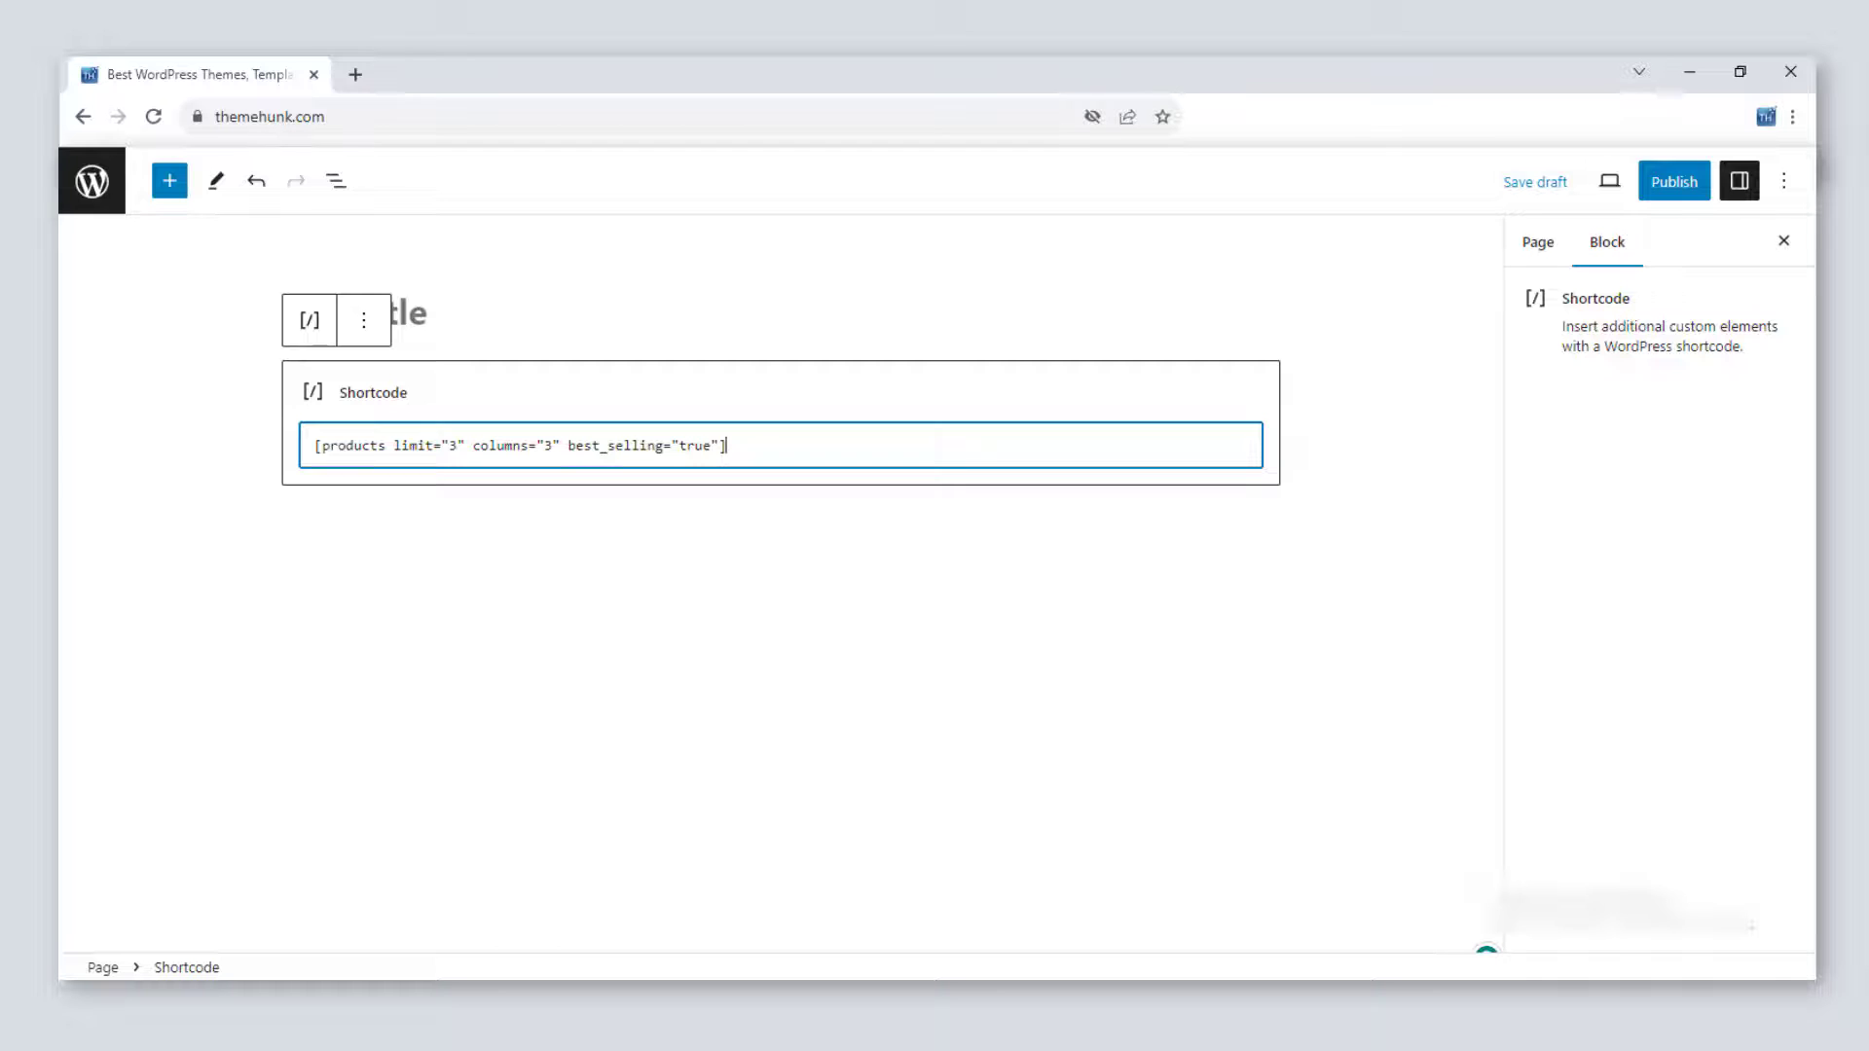
Save and preview the three best sellers, then paste the four-product orderby="id" order="DESC" shortcode.
left_click(1519, 185)
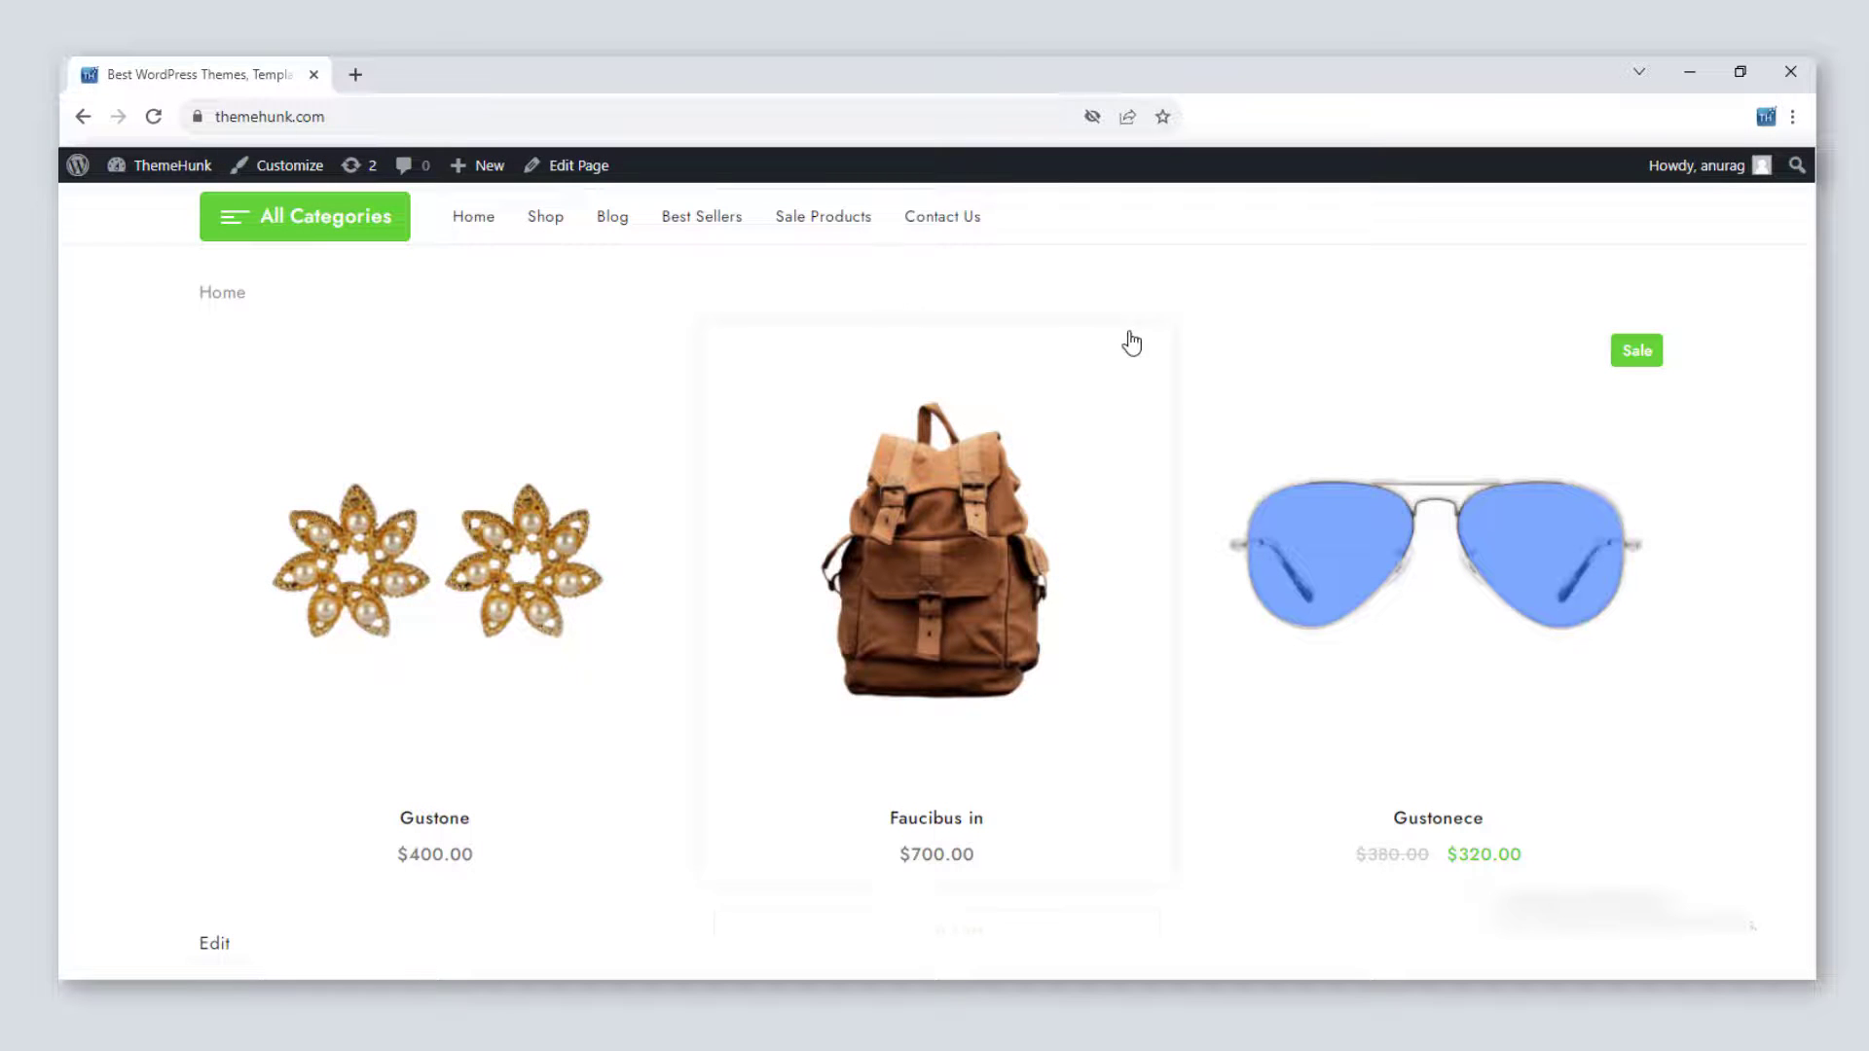
scroll(1256, 389, "down", 4)
scroll(1255, 389, "up", 5)
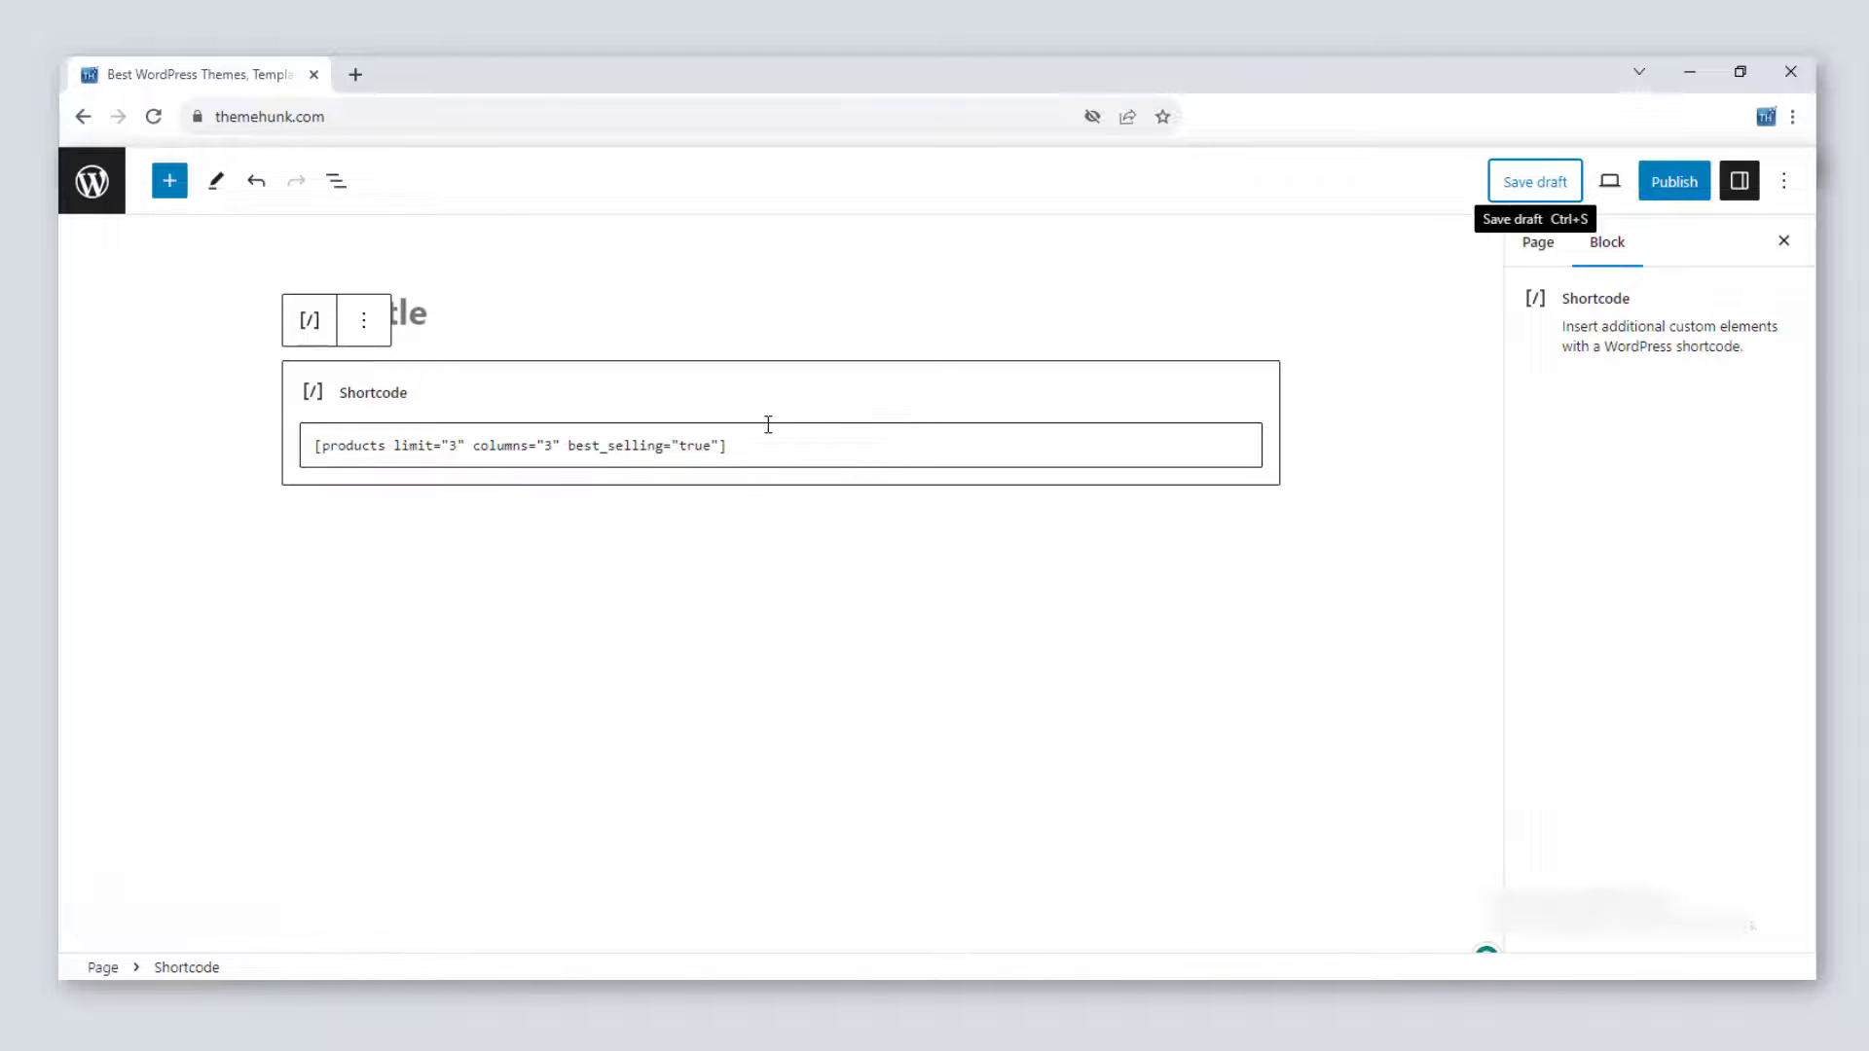
left_click_drag(768, 424, 292, 461)
type("[products limit=\"4\" columns=\"4\" orderby=\"id\" order=\"DESC\" visibility=\"visible\"]")
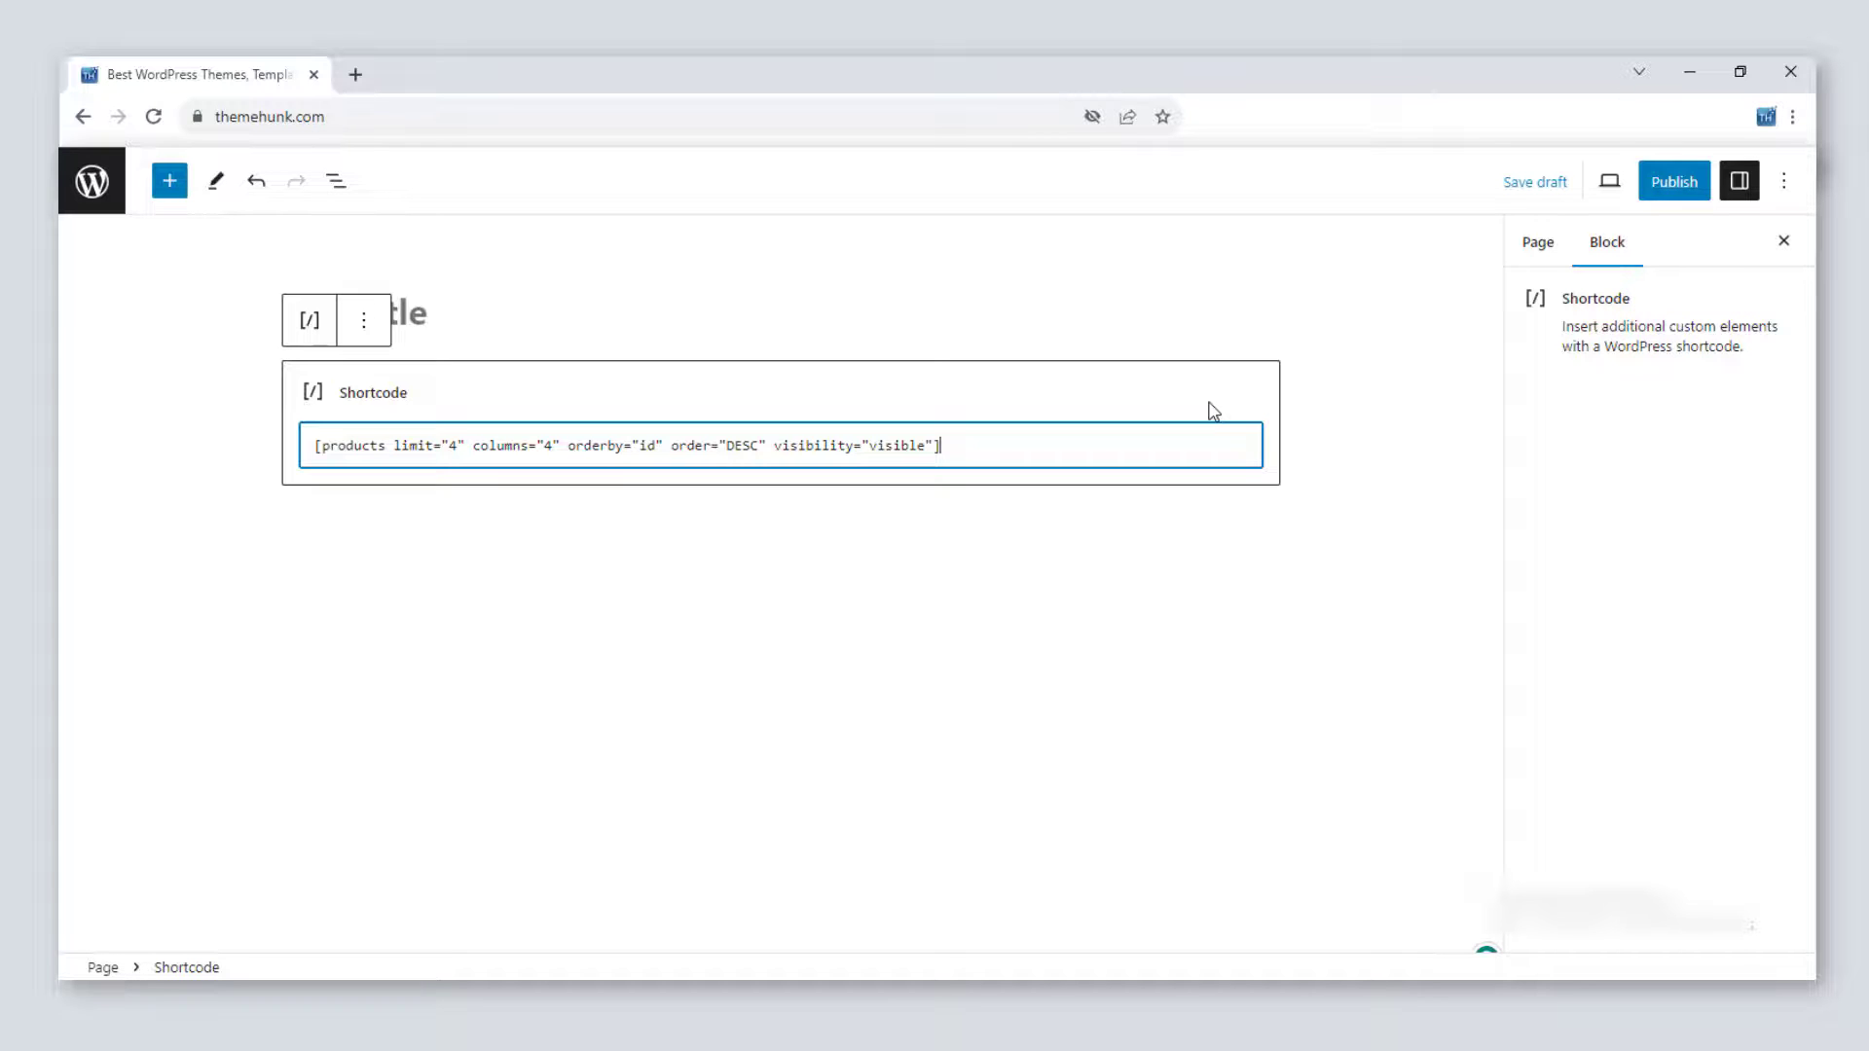
Save the ID-ordered draft, then paste [products limit="8" columns="4" category="fashion" cat_operator="AND"].
left_click(1524, 184)
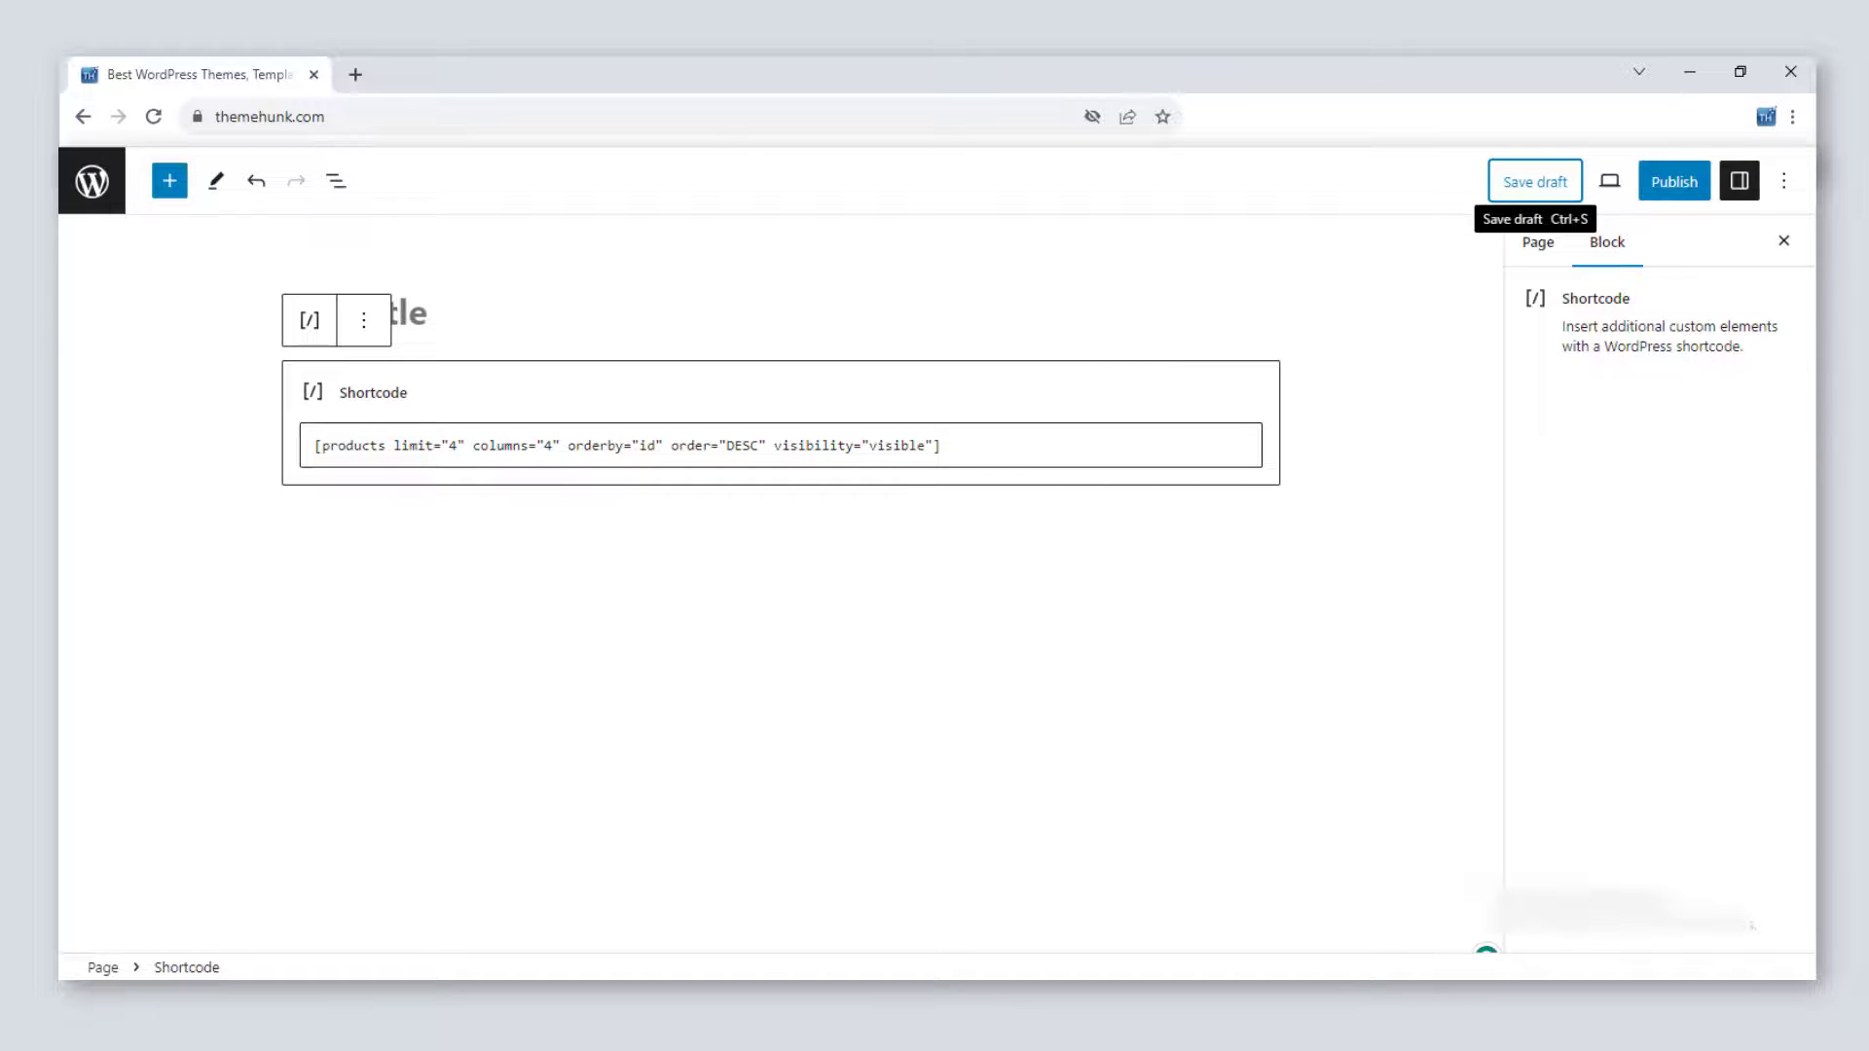
left_click_drag(1014, 443, 208, 458)
type("[products limit=\"8\" columns=\"4\" category=\"fashion\" cat_operator=\"AND\"]")
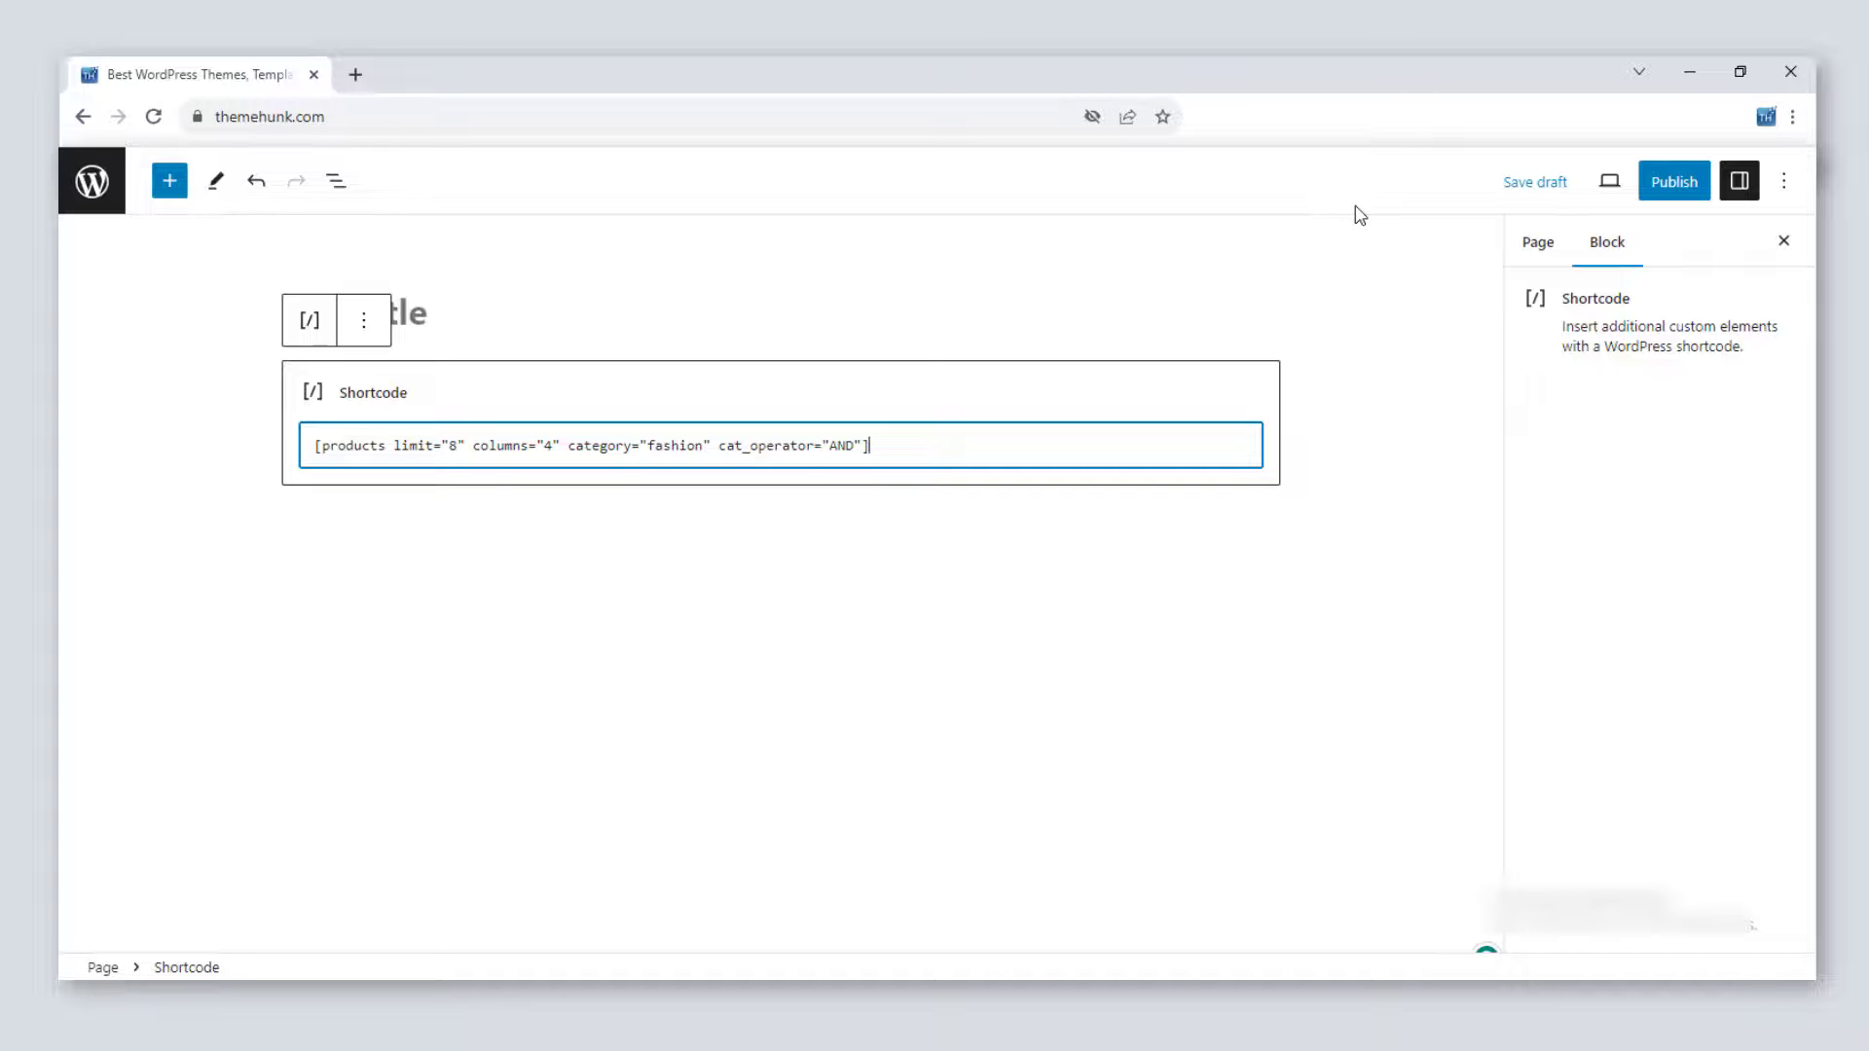
Save the draft, then change the shortcode category from fashion to clothing and save again.
left_click(1512, 183)
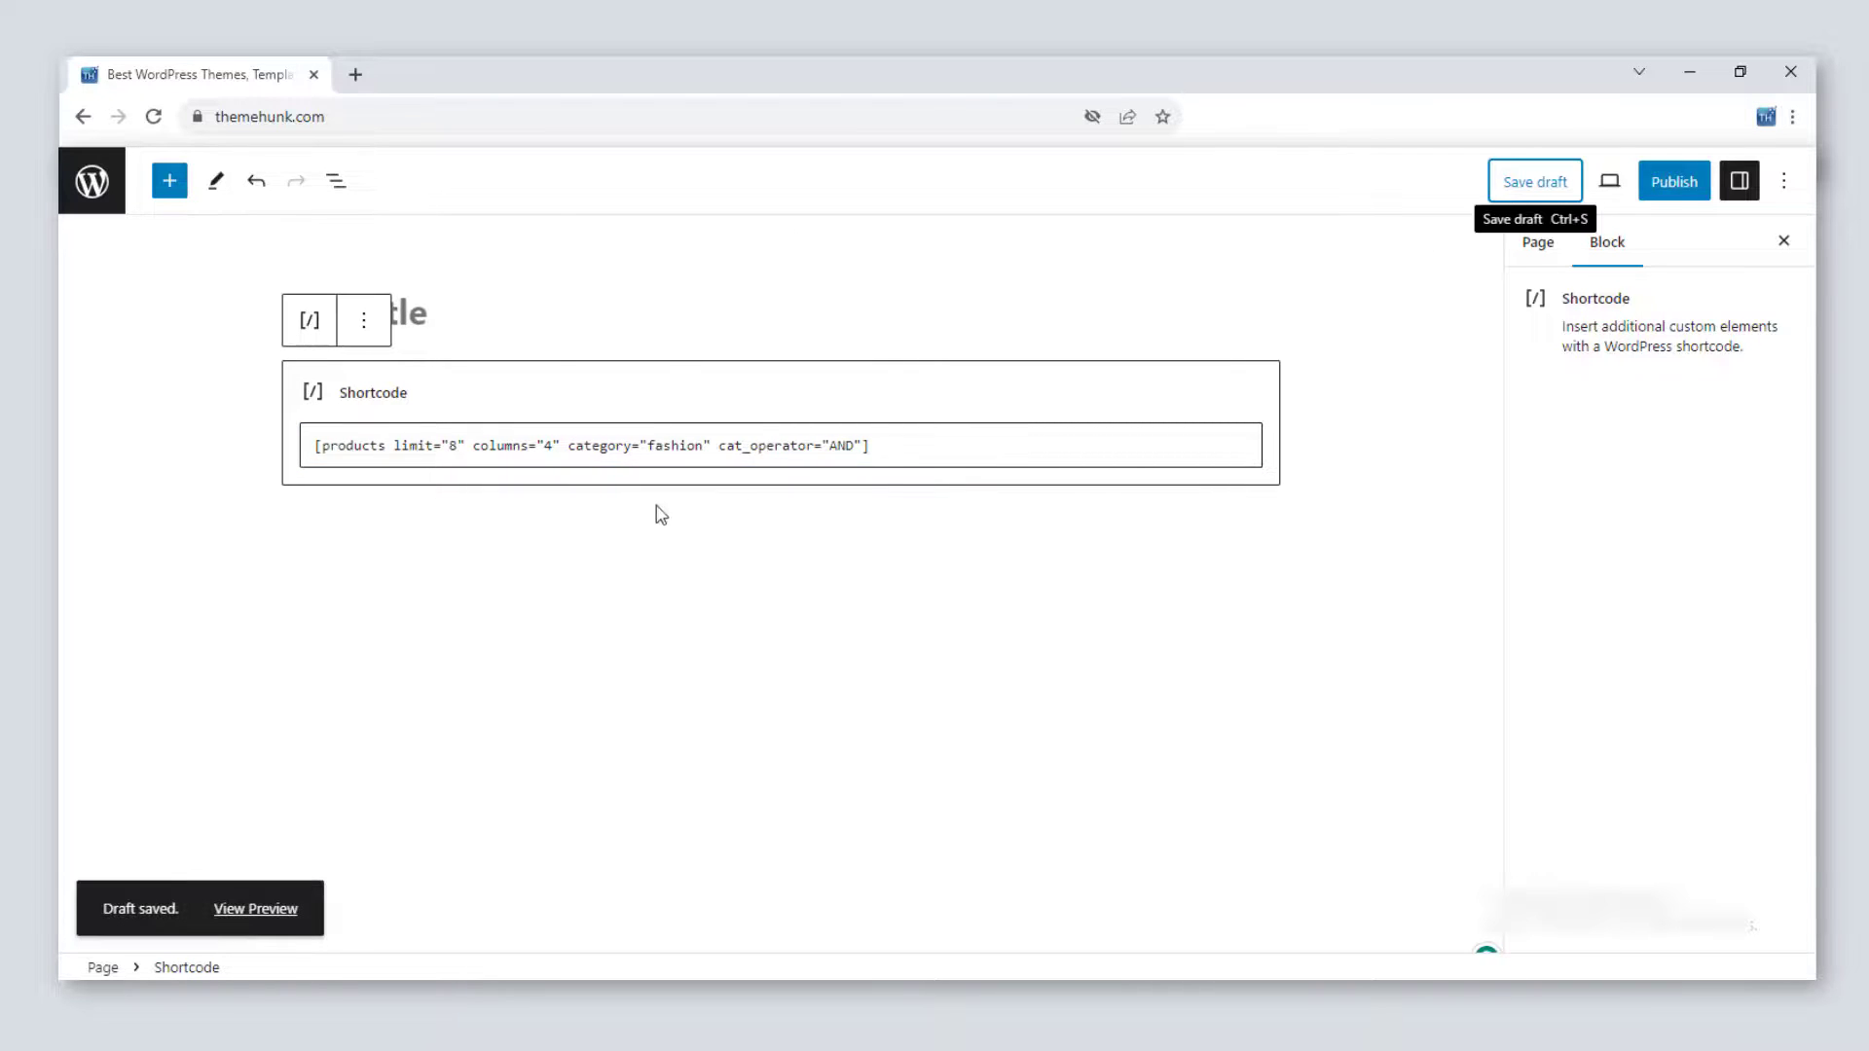
double_click(681, 444)
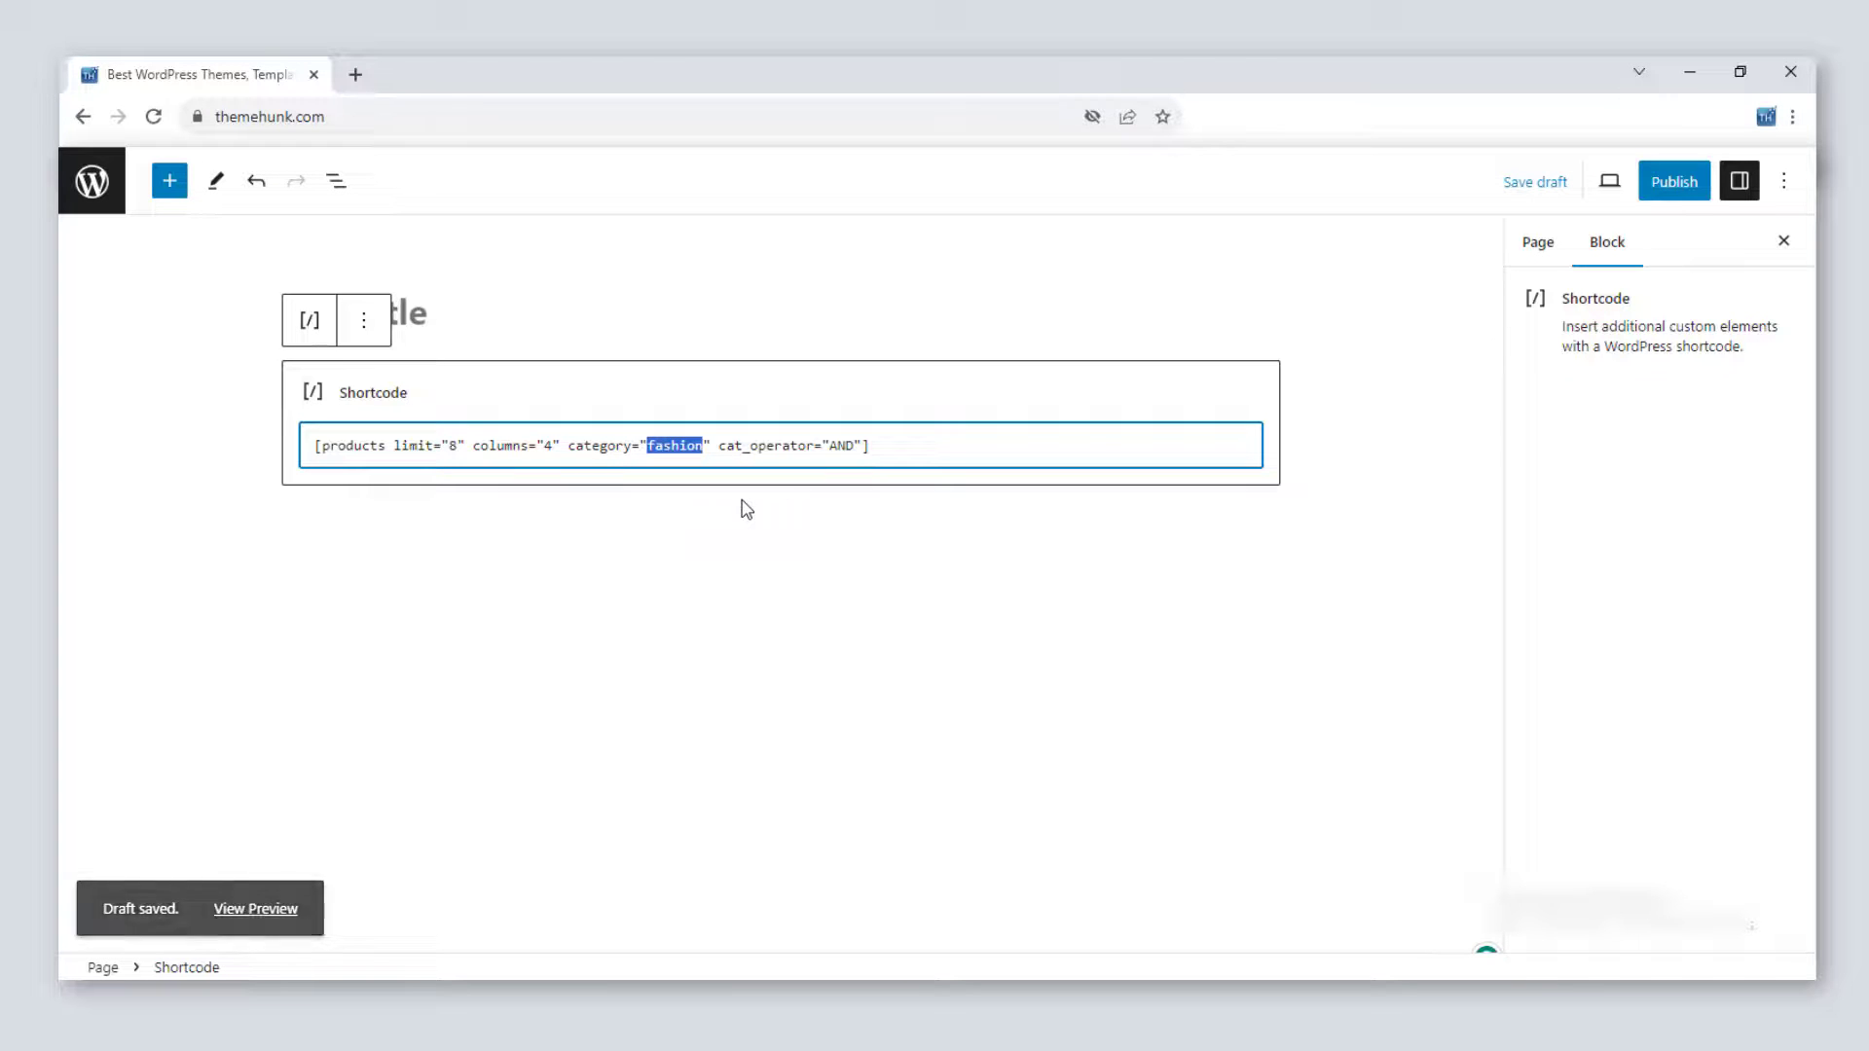
type("clot")
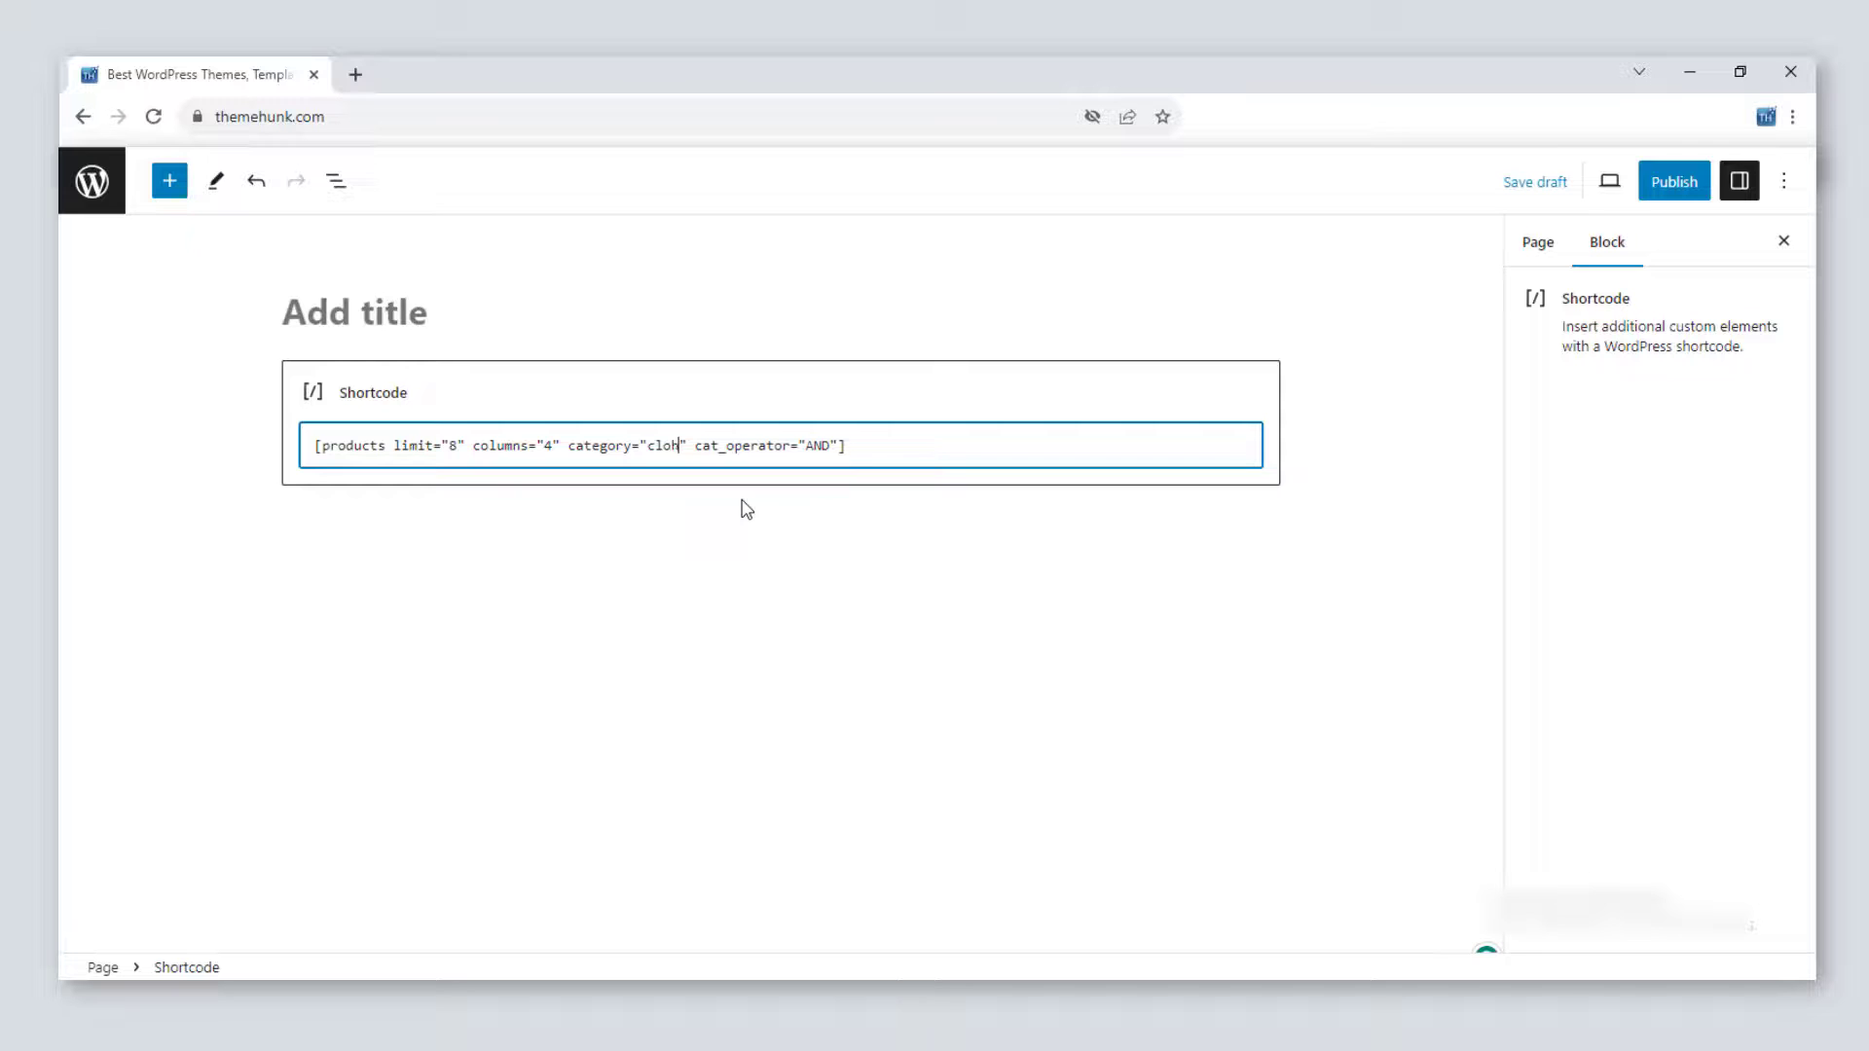
type("hing")
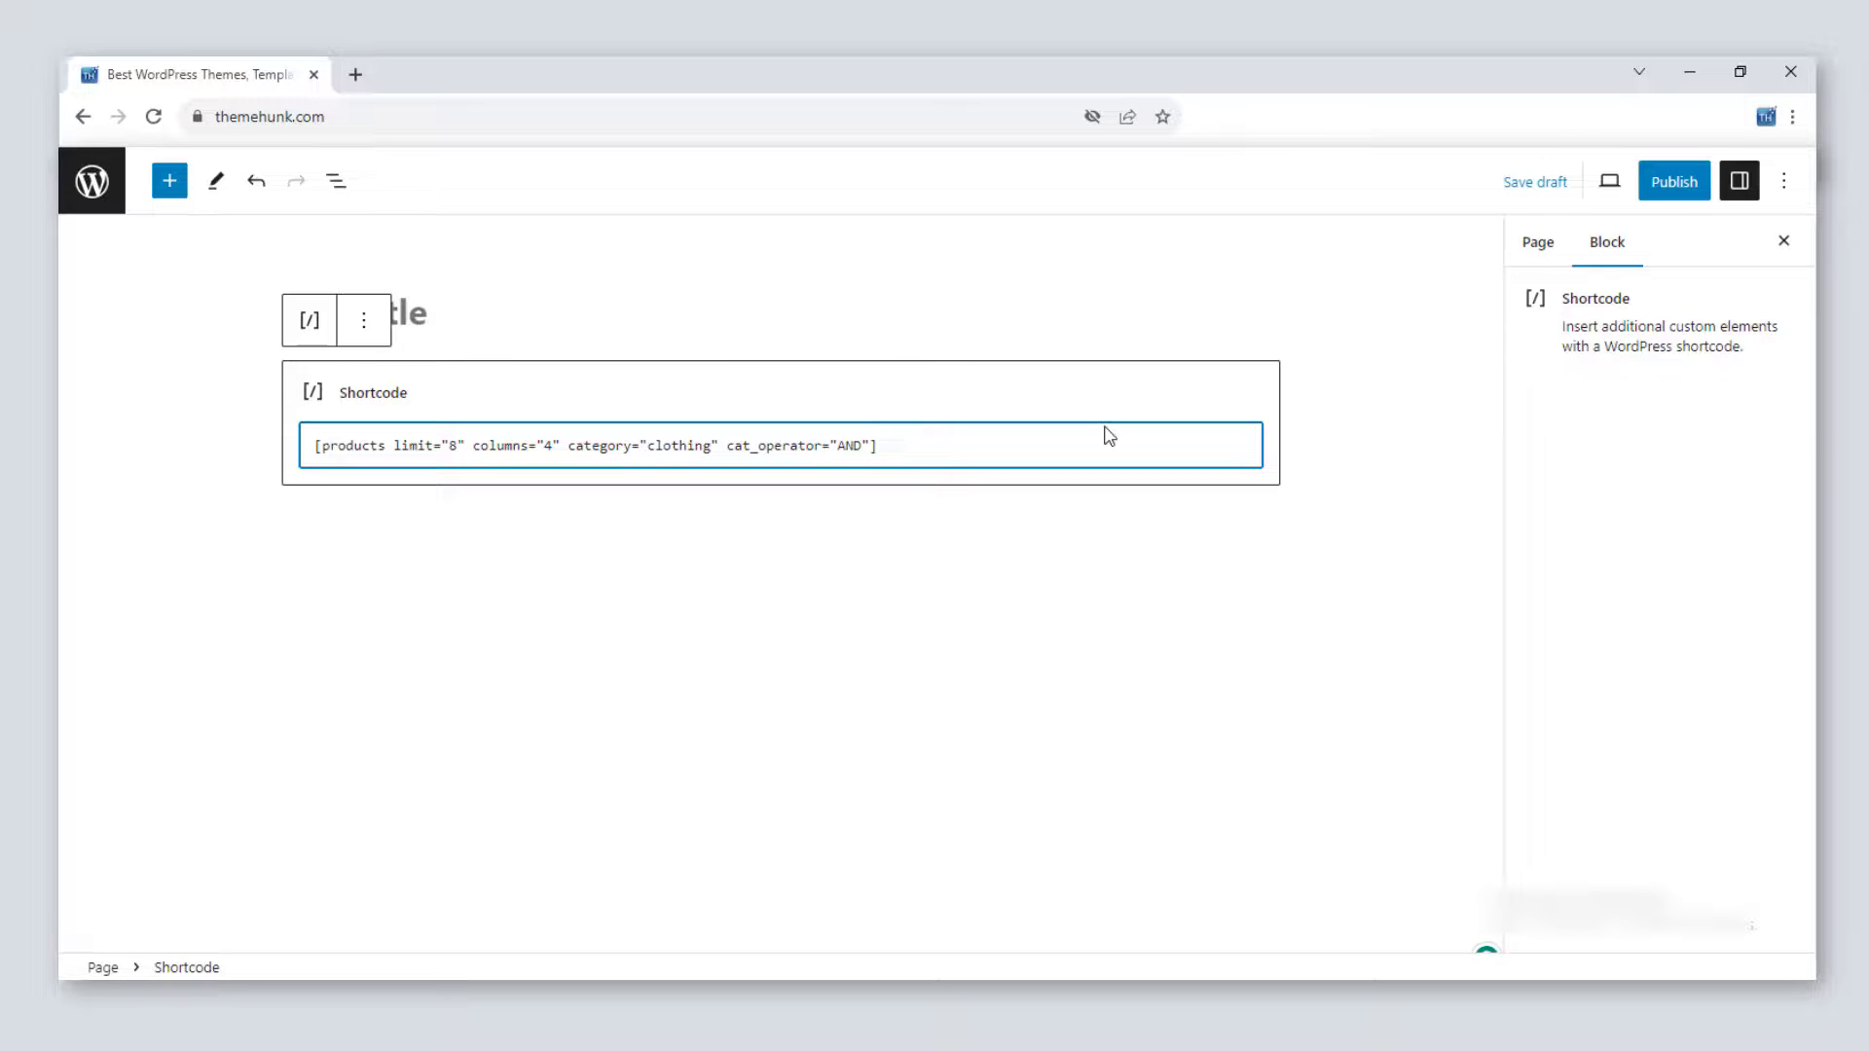
left_click(1481, 185)
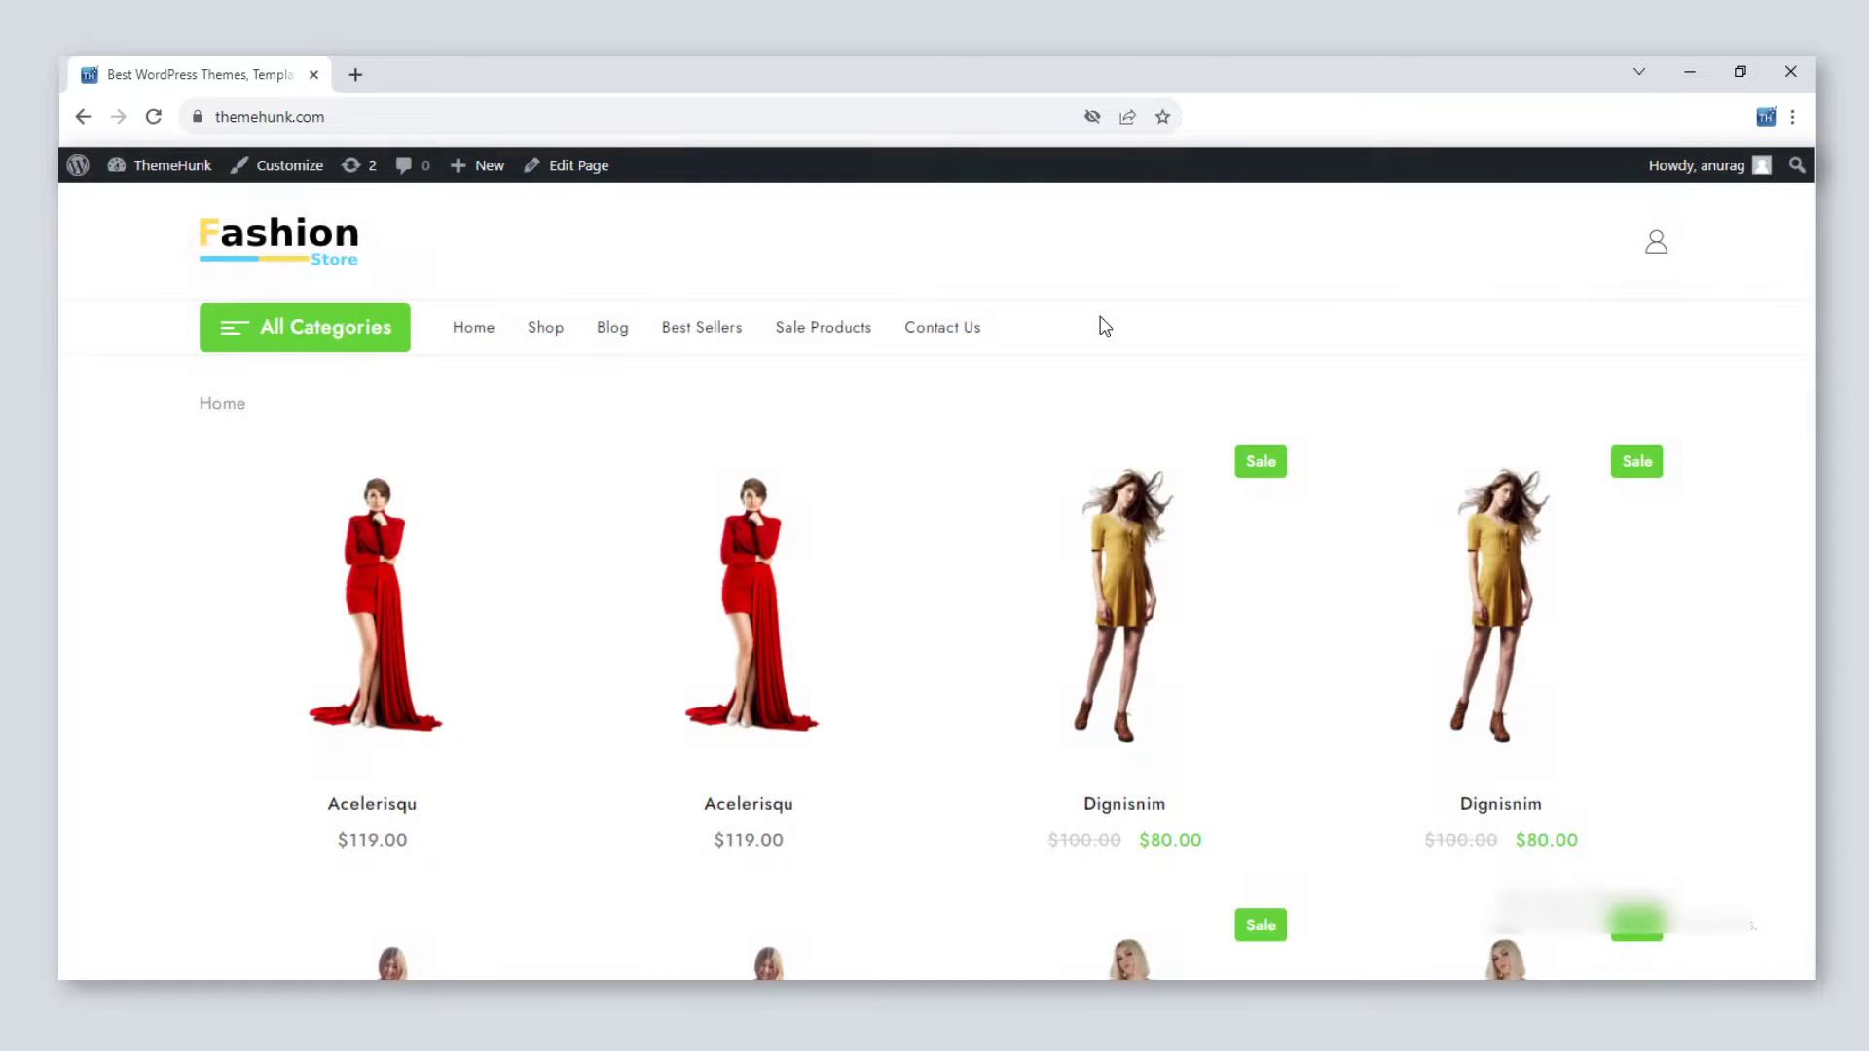
Scroll the storefront preview to review the eight clothing products in four columns.
scroll(1088, 334, "down", 2)
scroll(1109, 333, "down", 6)
scroll(1278, 430, "up", 8)
scroll(1105, 370, "down", 5)
scroll(954, 502, "up", 5)
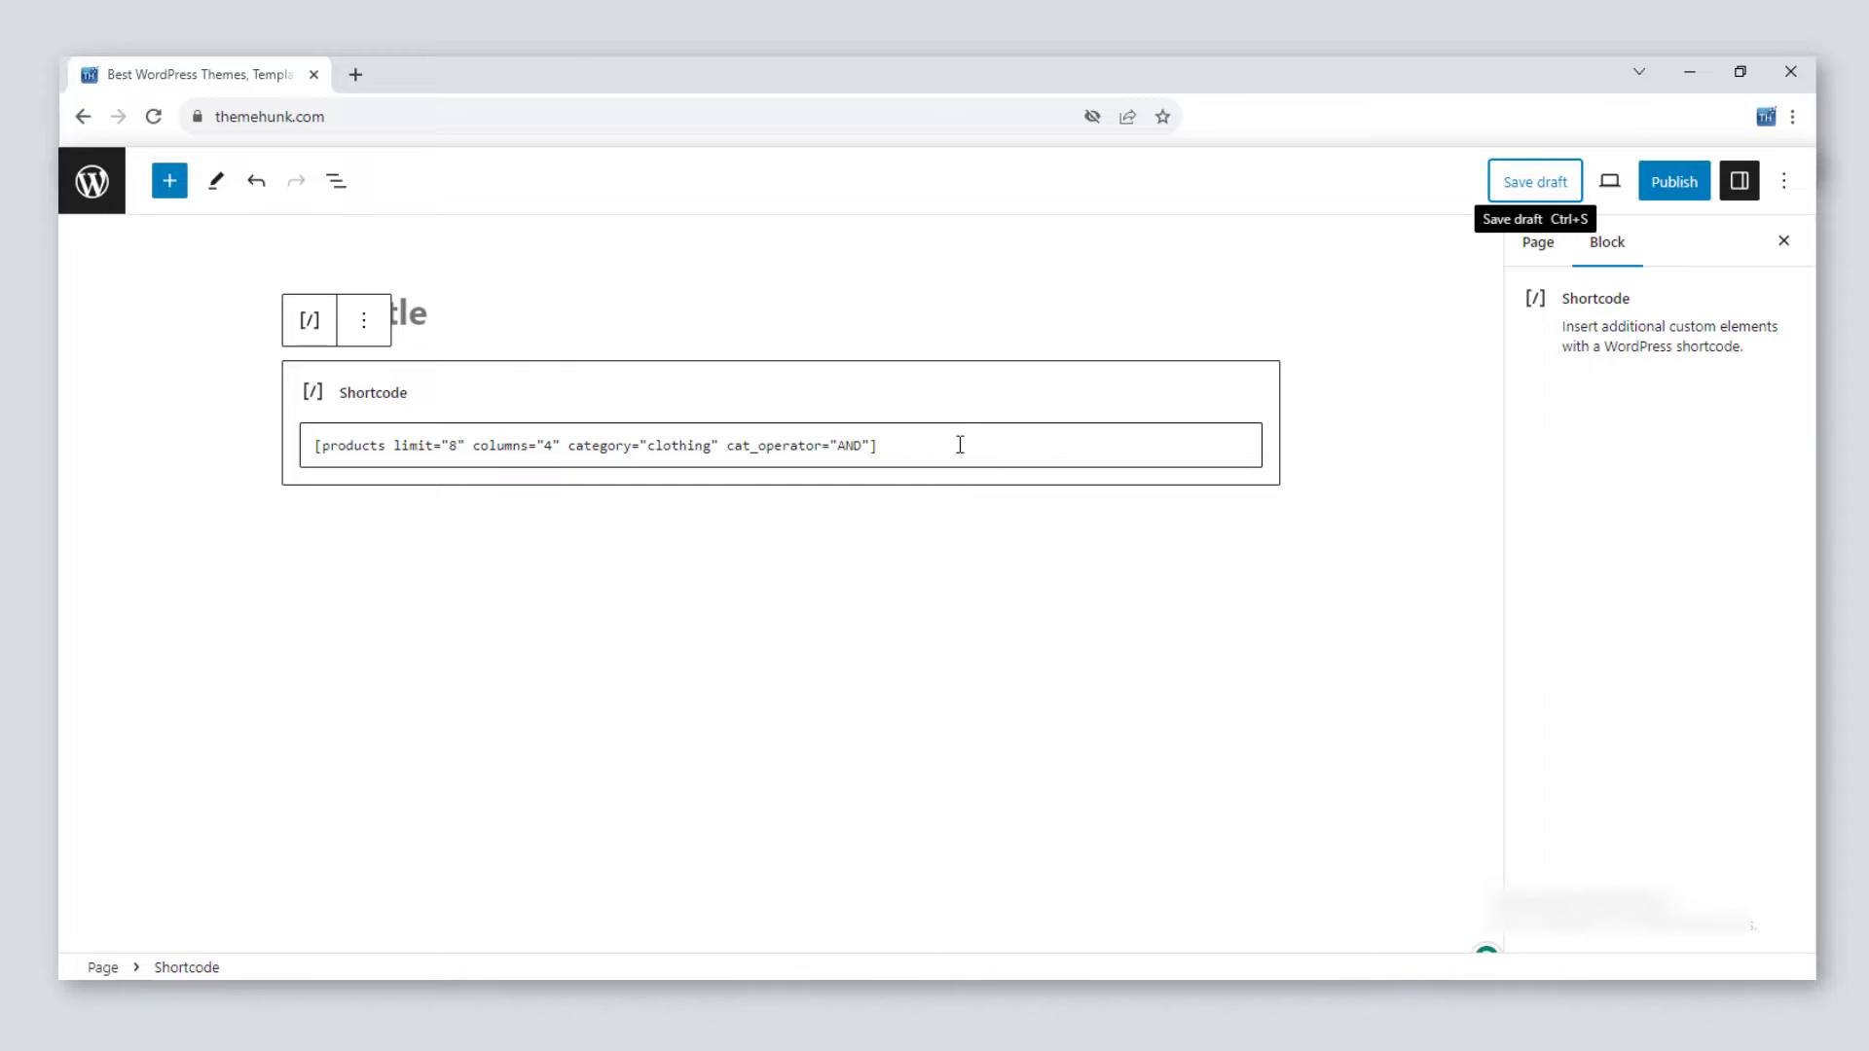
Swap in the [products tag="fashion"] shortcode, save the draft and reload the storefront preview.
left_click_drag(956, 444, 243, 486)
type("[products tag=\"fashion\"]")
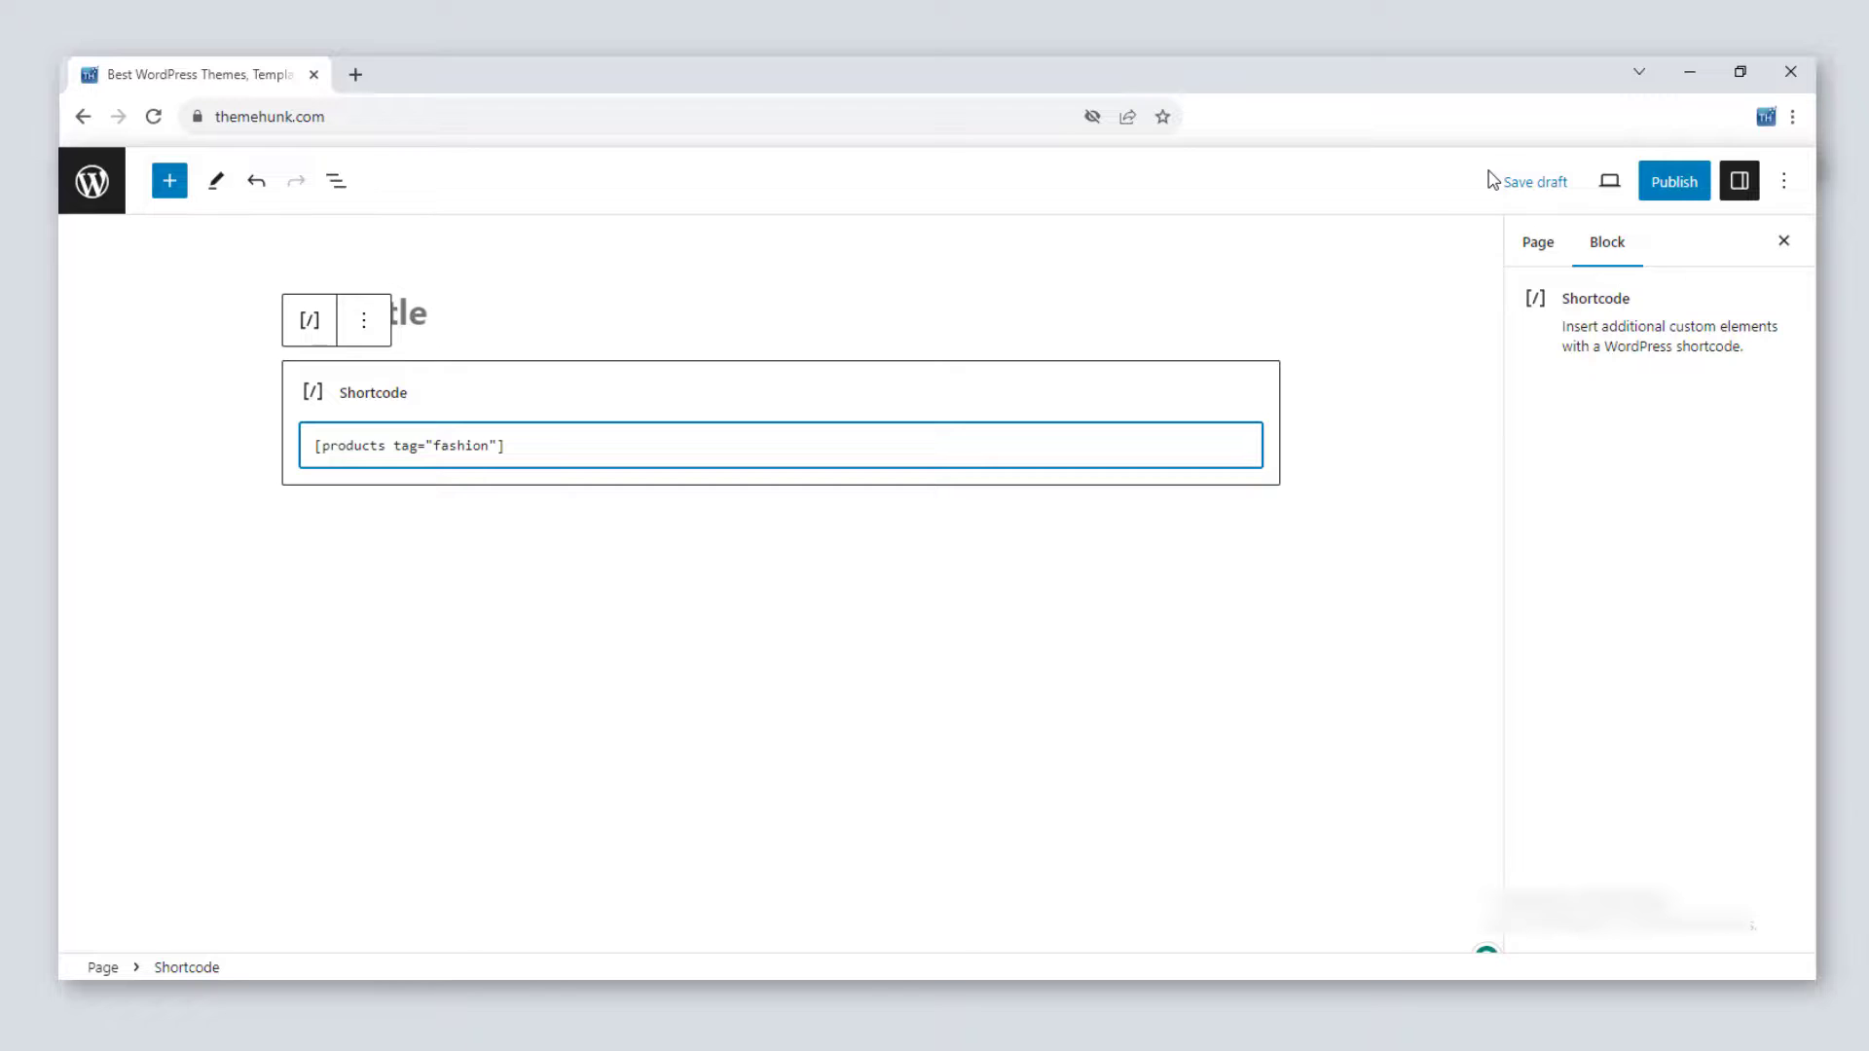
left_click(1548, 179)
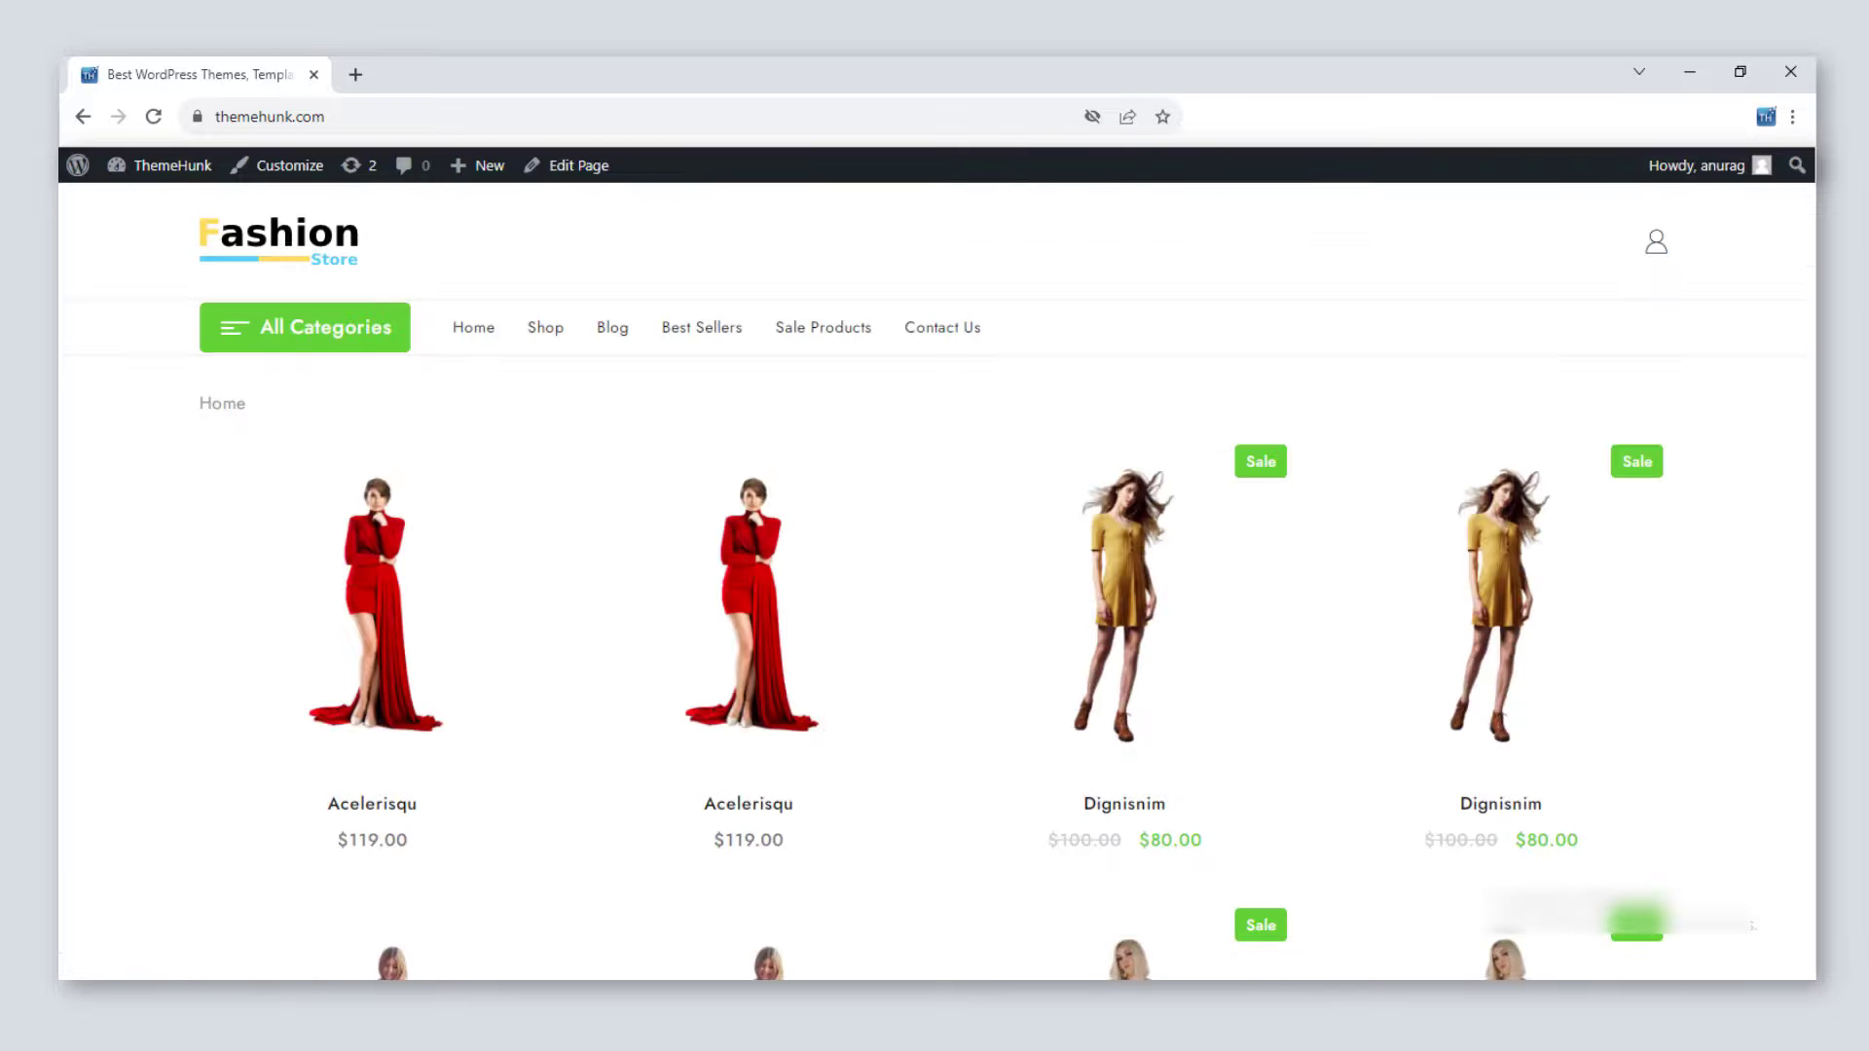
left_click(730, 323)
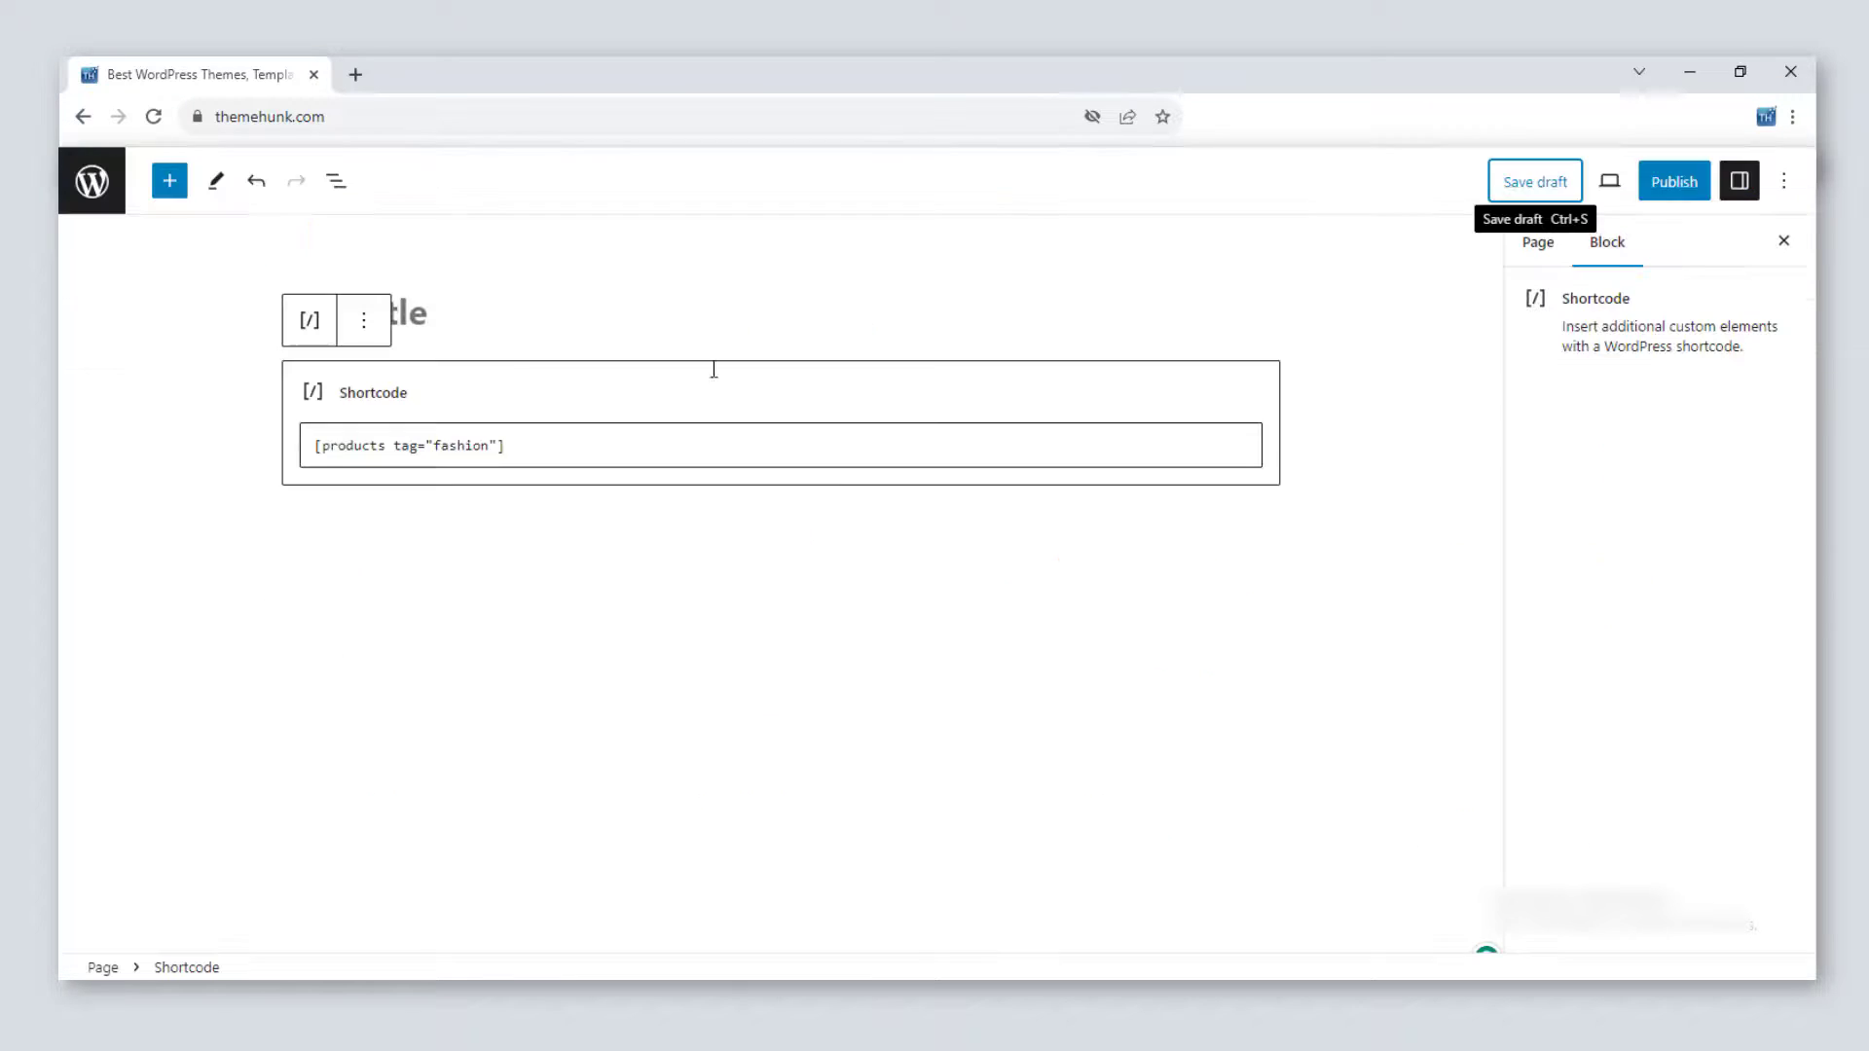
Replace the shortcode with [product_categories number="0" parent="0"].
left_click(565, 458)
key("ctrl+a")
type("[product_categories number=\"0\" parent=\"0\"]")
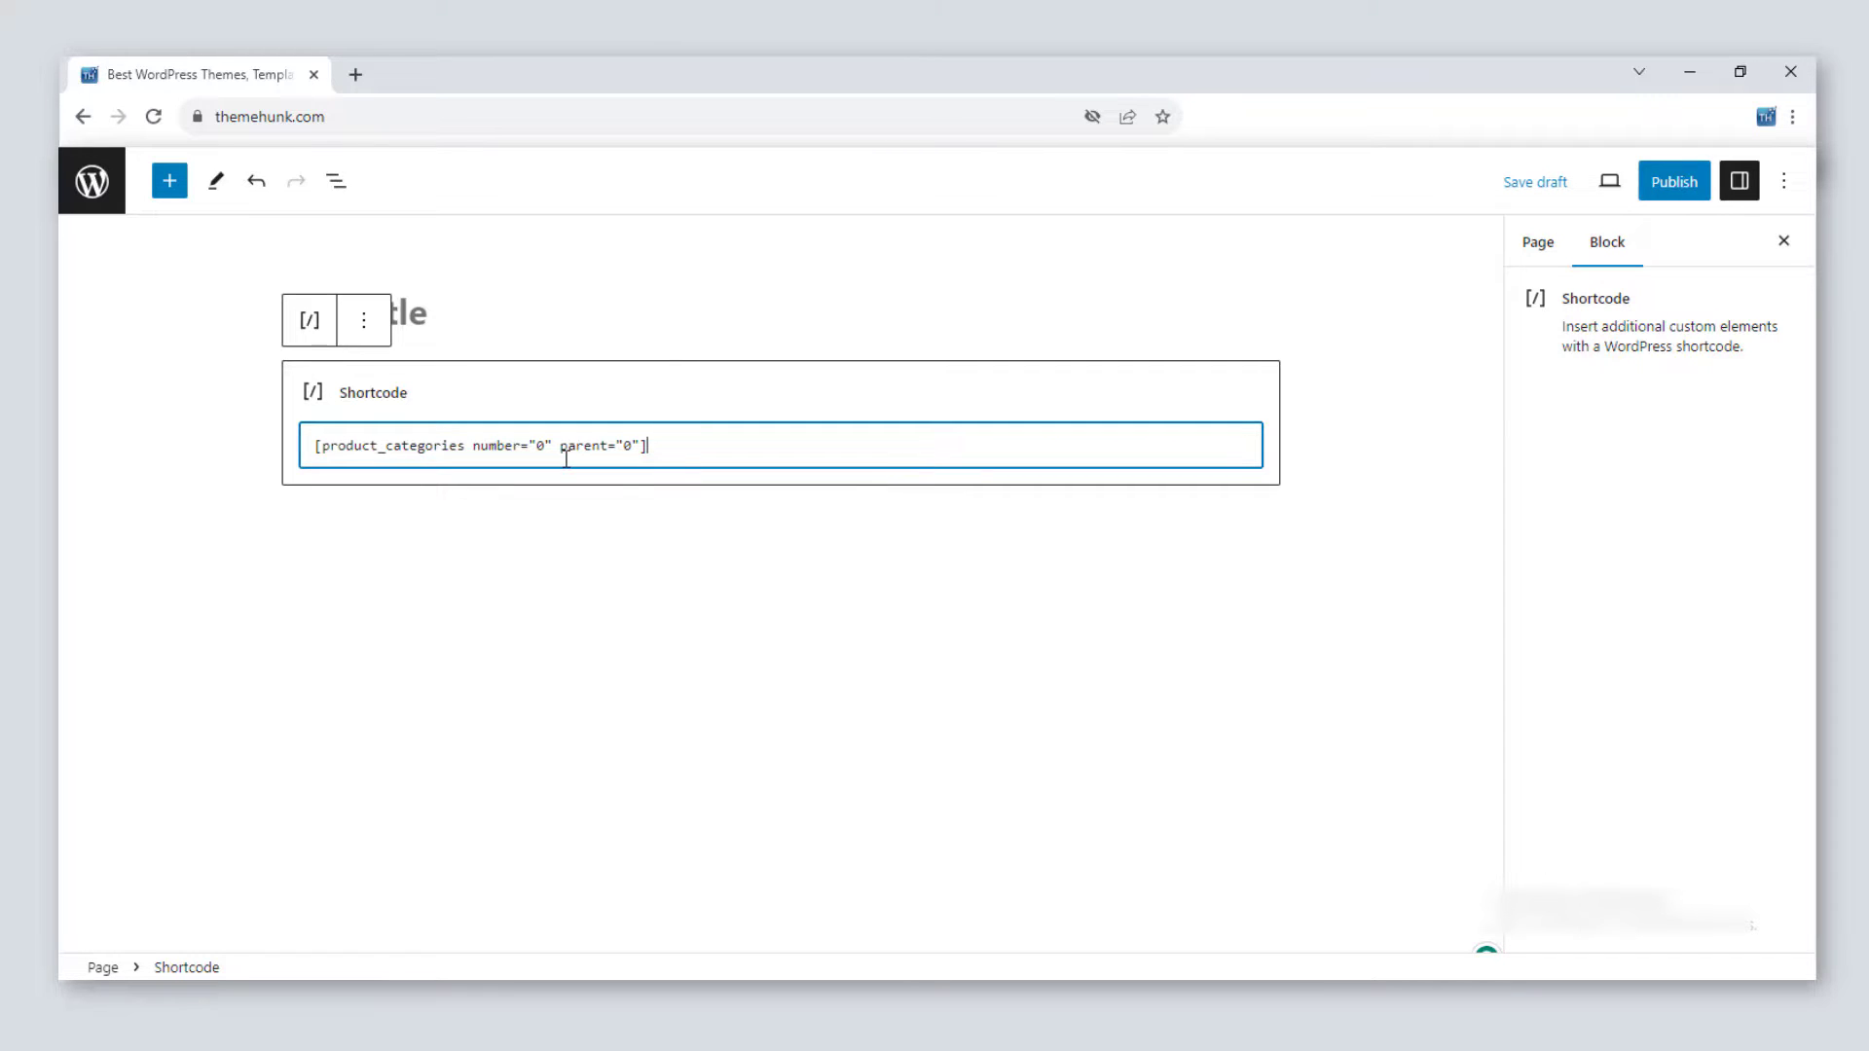
Save the categories draft and reload the preview to see Accessories, Clothing and Sunglasses tiles.
left_click(1548, 183)
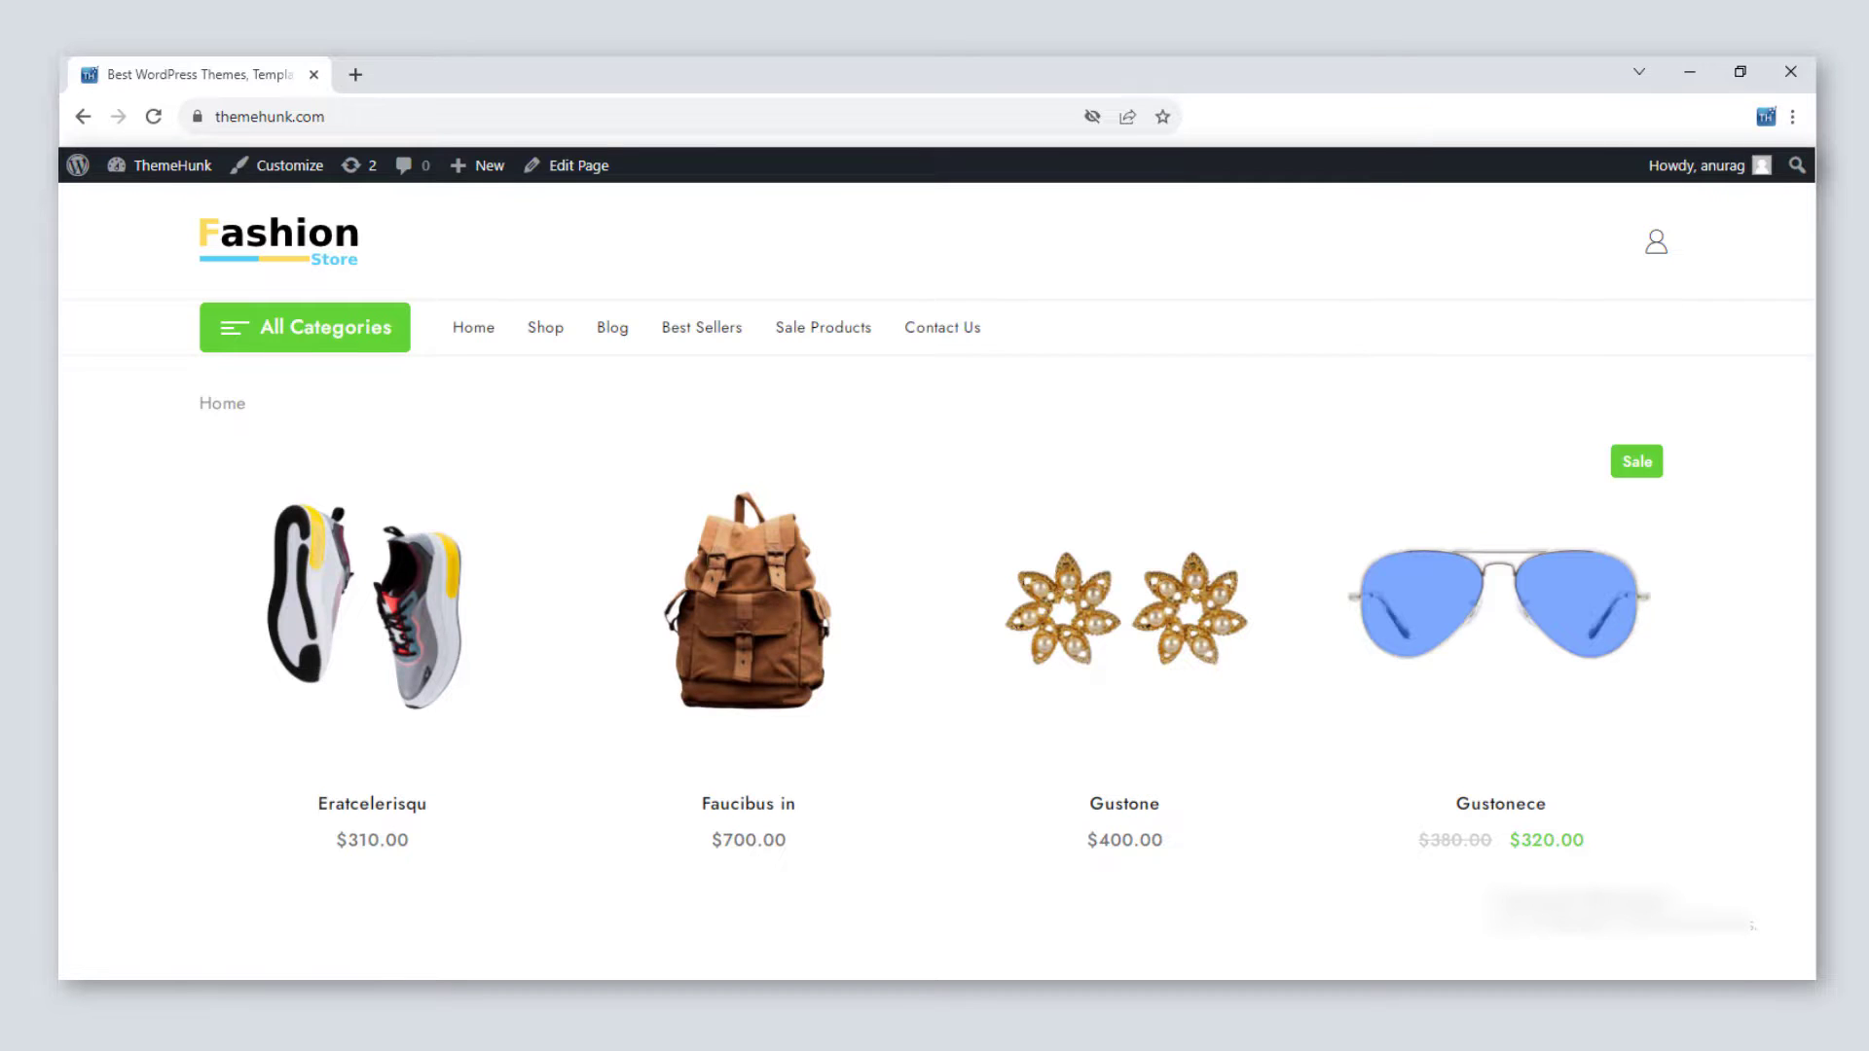
key("F5")
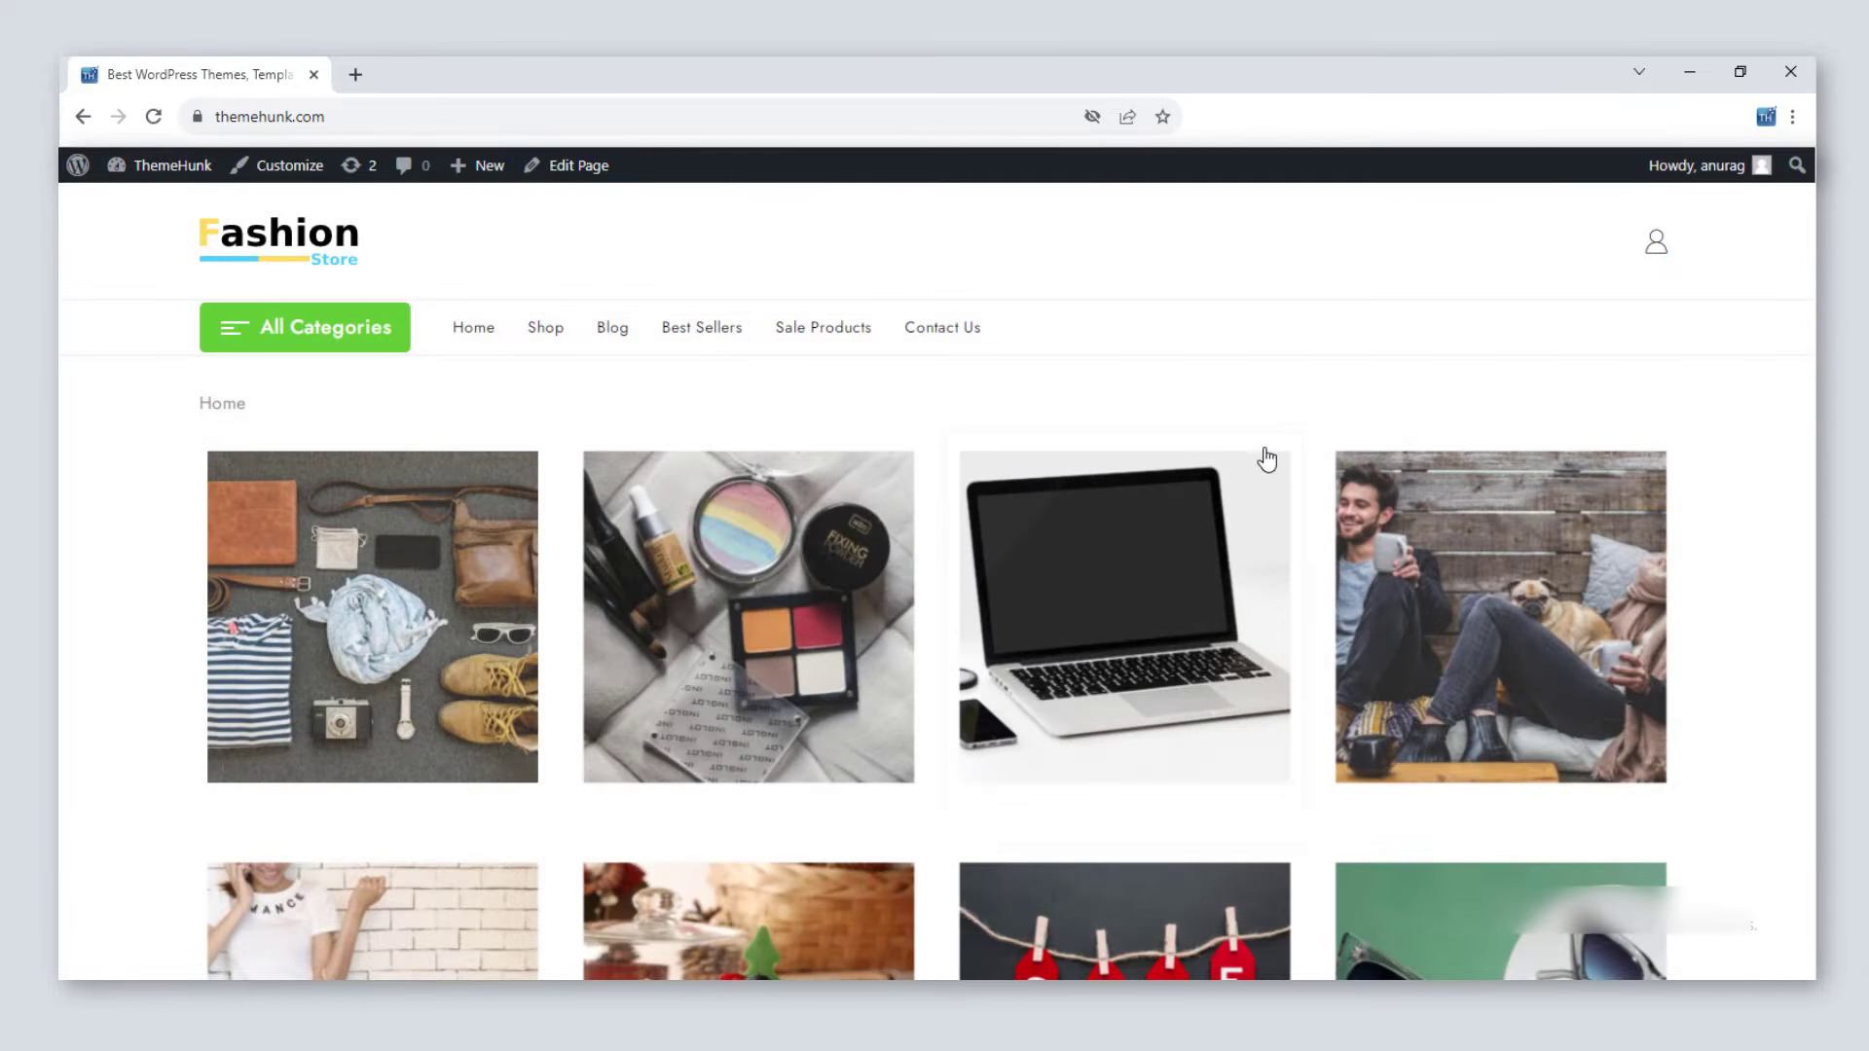
scroll(1334, 525, "down", 5)
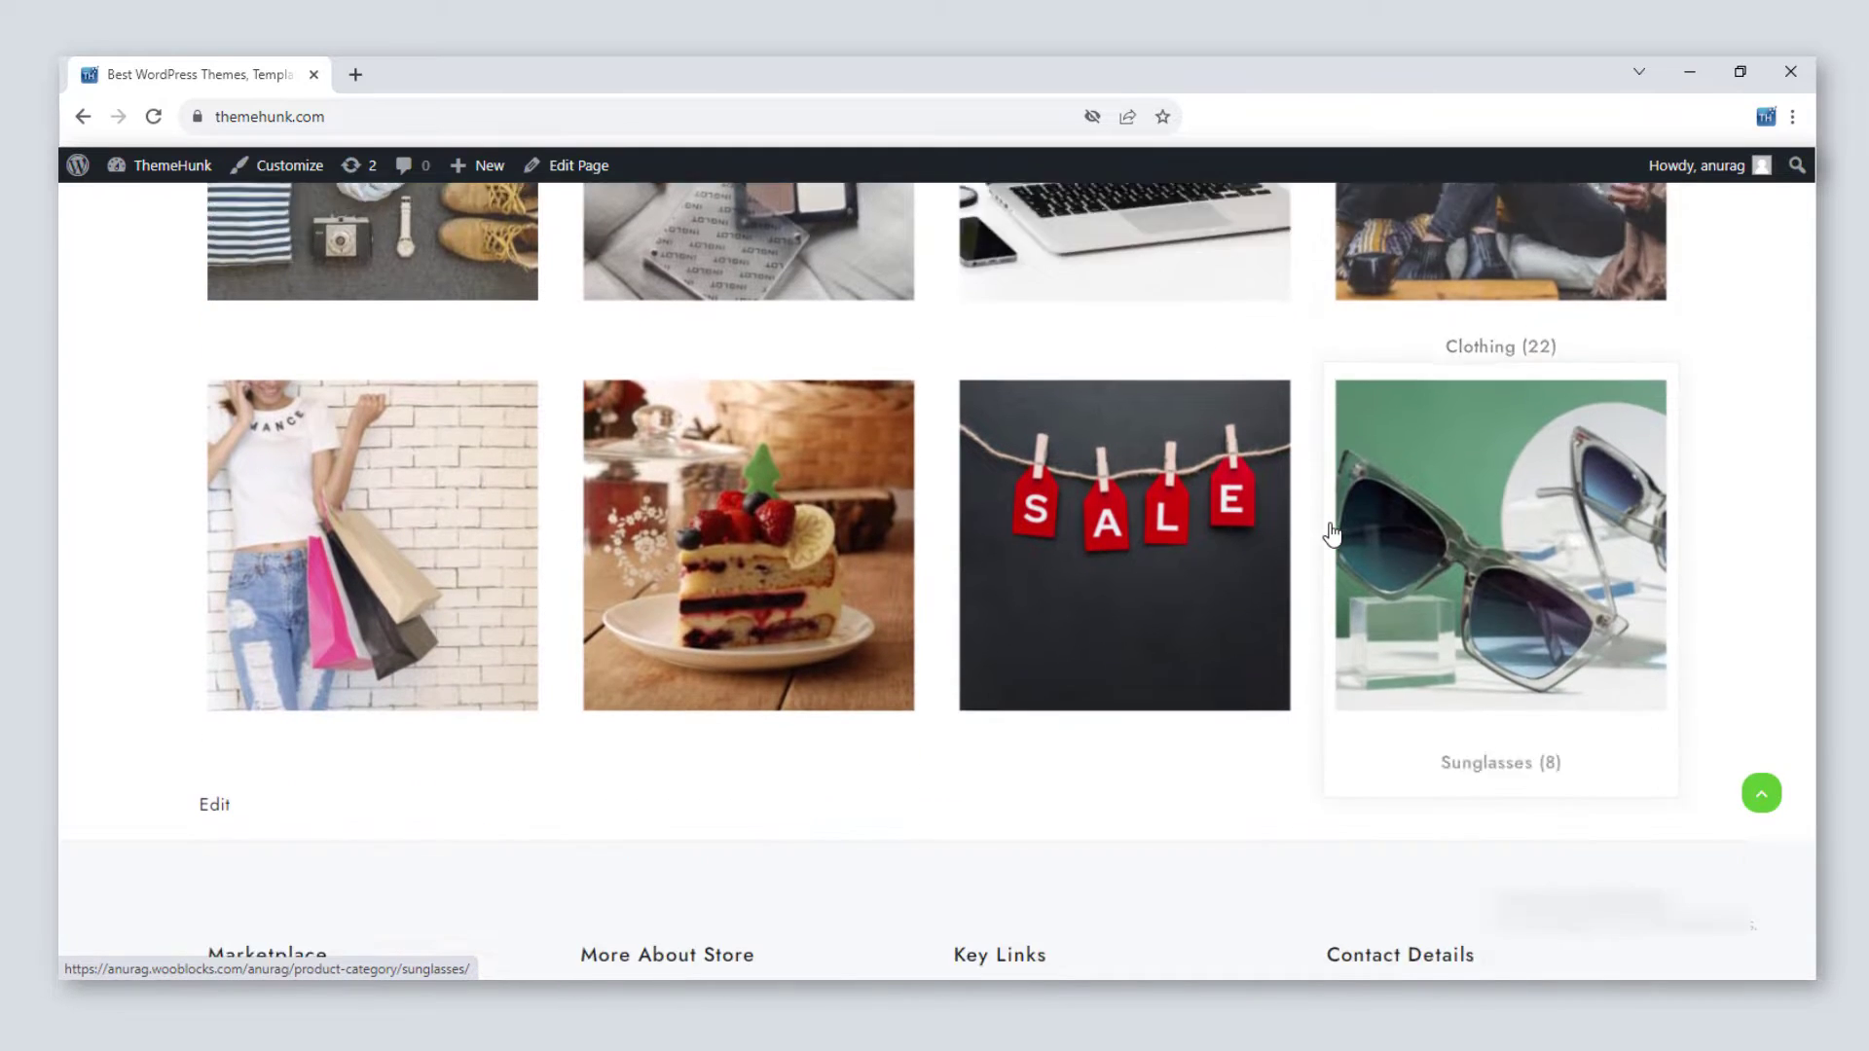
scroll(1324, 540, "up", 6)
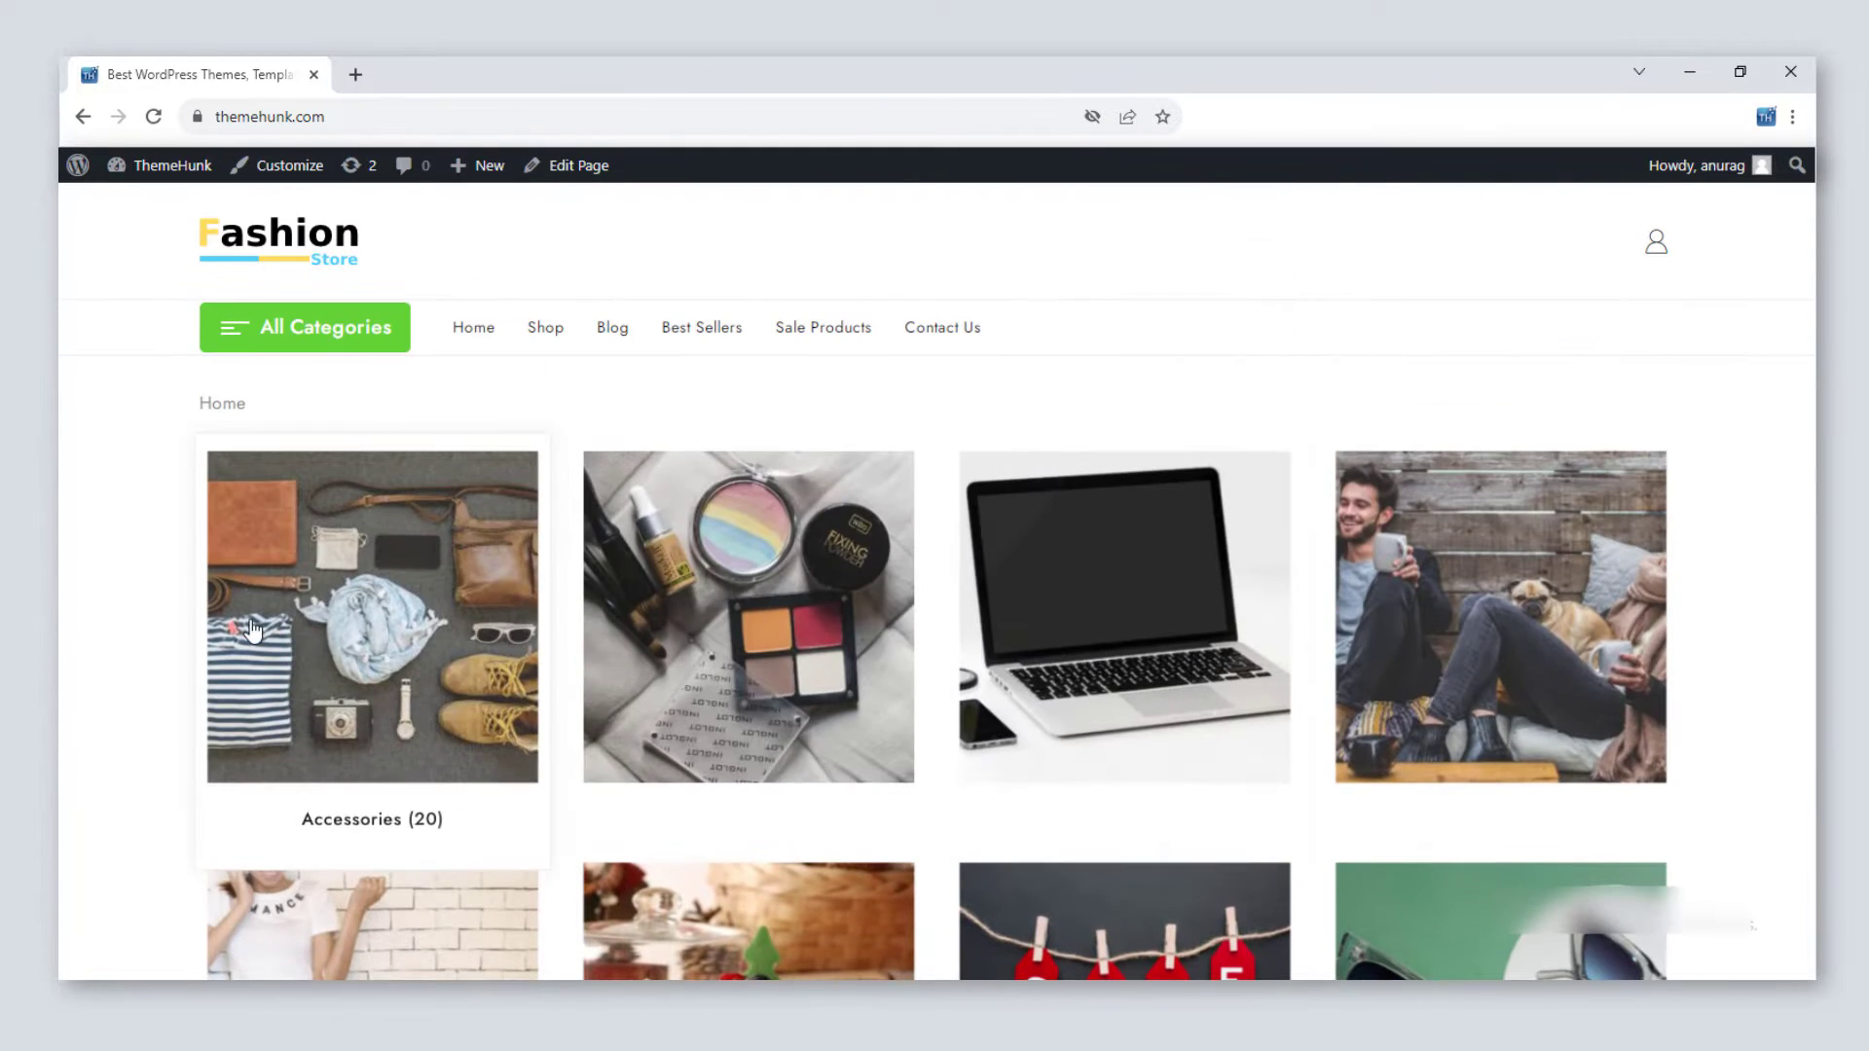